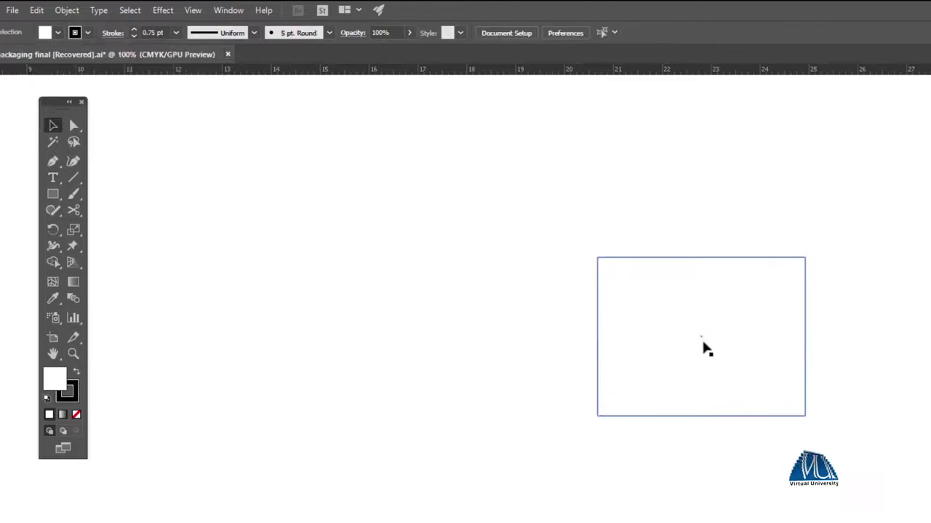
- Duplicate the 4.25 × 3.25 in rectangle and place the copy directly above the original, aligned with its sides
drag(549, 324, 564, 264)
key(v)
click(482, 240)
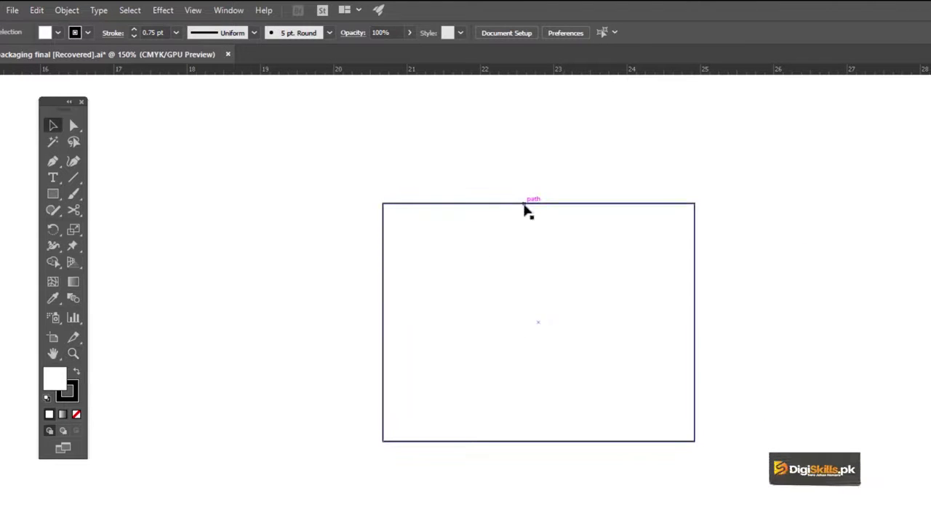
drag(618, 358, 783, 102)
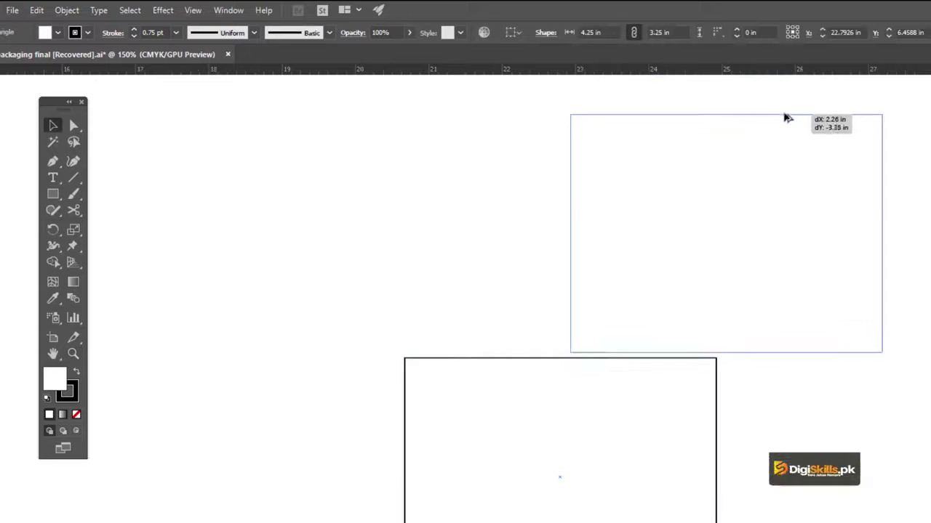
scroll(753, 181, up, 2)
drag(757, 179, 596, 177)
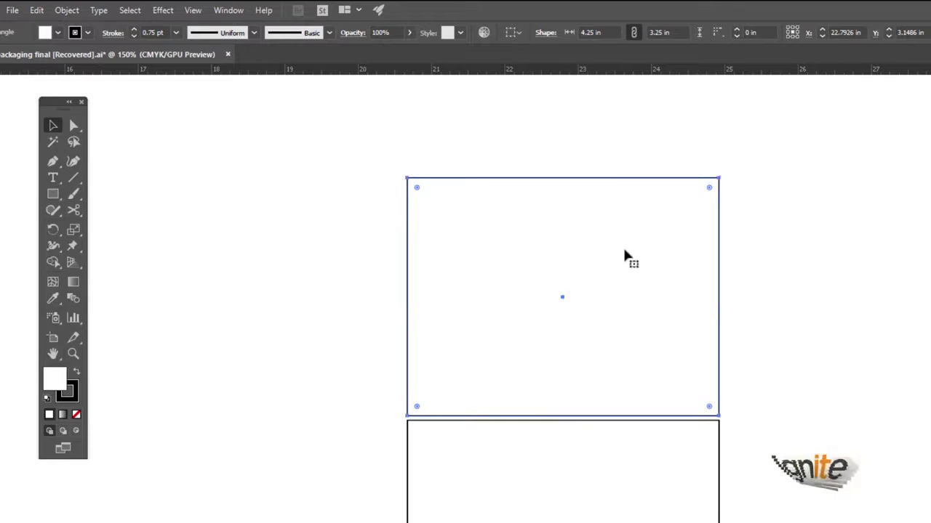
- Set the height of the upper rectangle to 2 in
click(854, 35)
drag(686, 40, 627, 41)
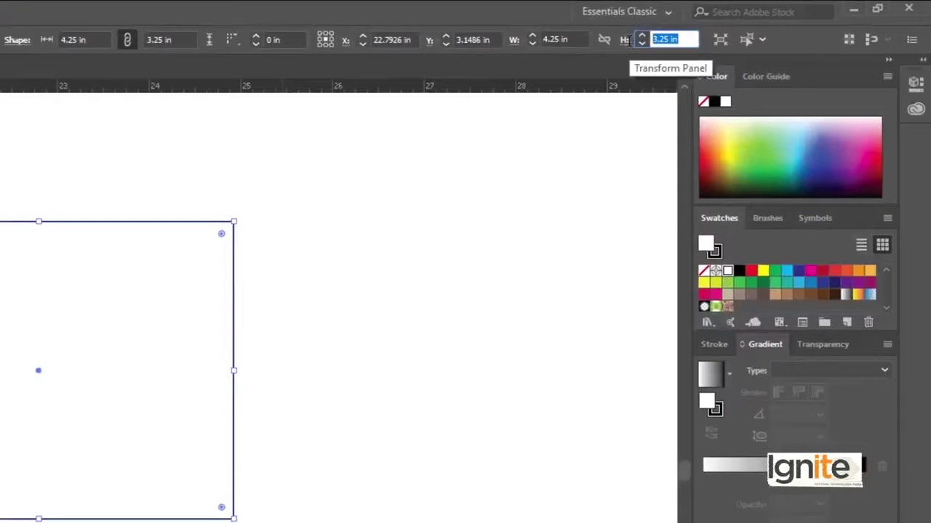
key(Return)
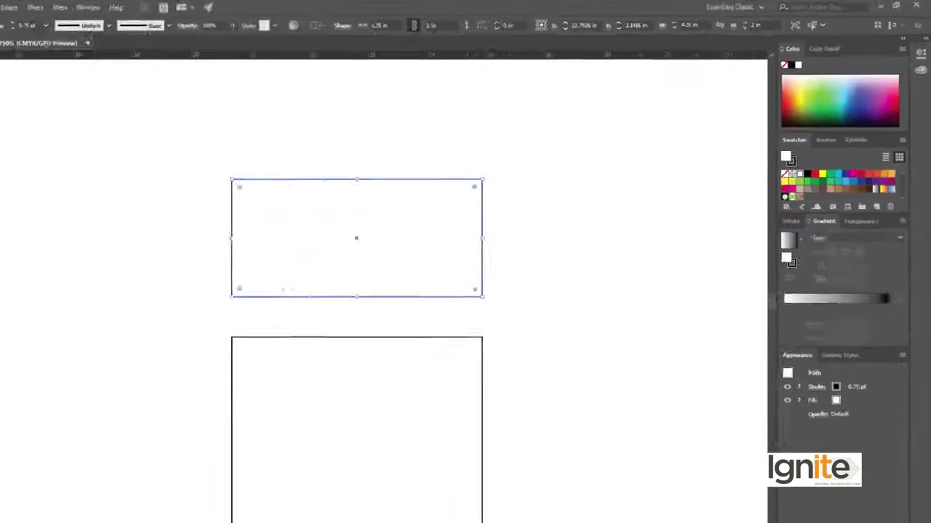
- Move the 2 in high rectangle down onto the large rectangle's top edge and check the join in Outline view
drag(330, 162, 330, 198)
drag(253, 170, 418, 359)
drag(424, 324, 458, 264)
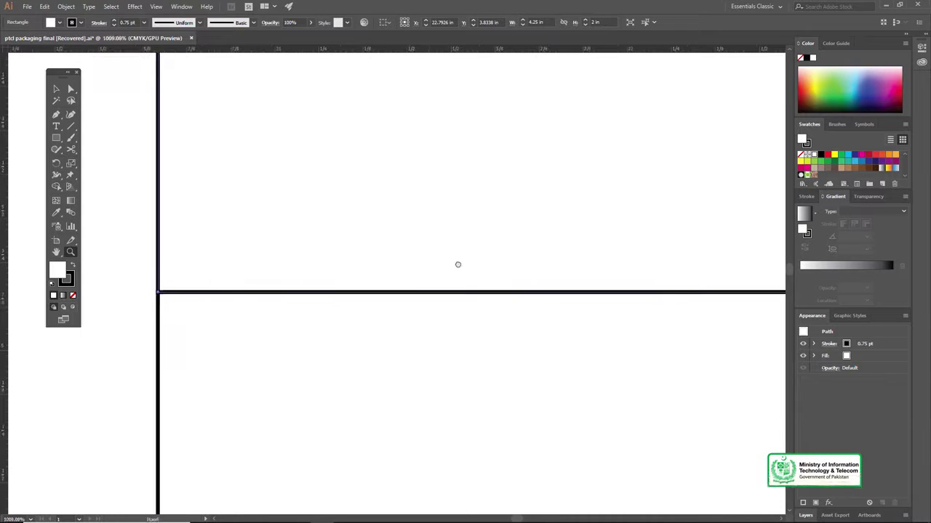
key(ctrl+y)
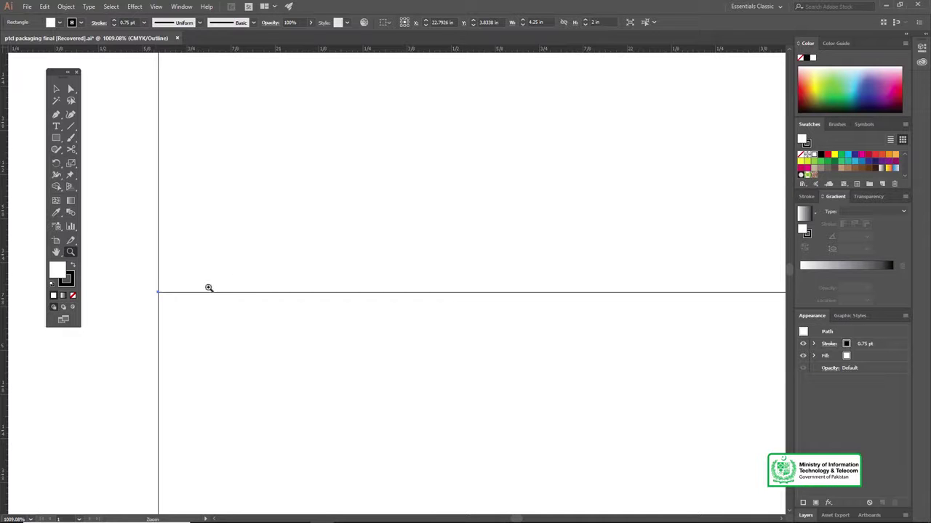
key(ctrl+y)
- Duplicate both stacked rectangles straight down so the copies adjoin the bottom edge of the originals
key(ctrl+minus)
key(ctrl+minus)
key(ctrl+minus)
key(ctrl+minus)
key(ctrl+minus)
key(ctrl+minus)
drag(384, 270, 393, 242)
alt+click(370, 275)
key(v)
drag(379, 274, 395, 265)
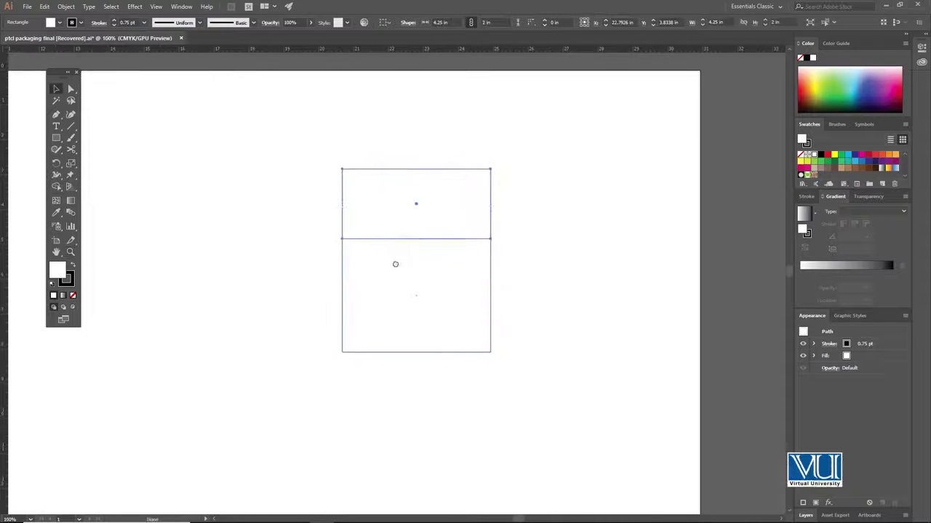
click(314, 184)
drag(297, 148, 596, 339)
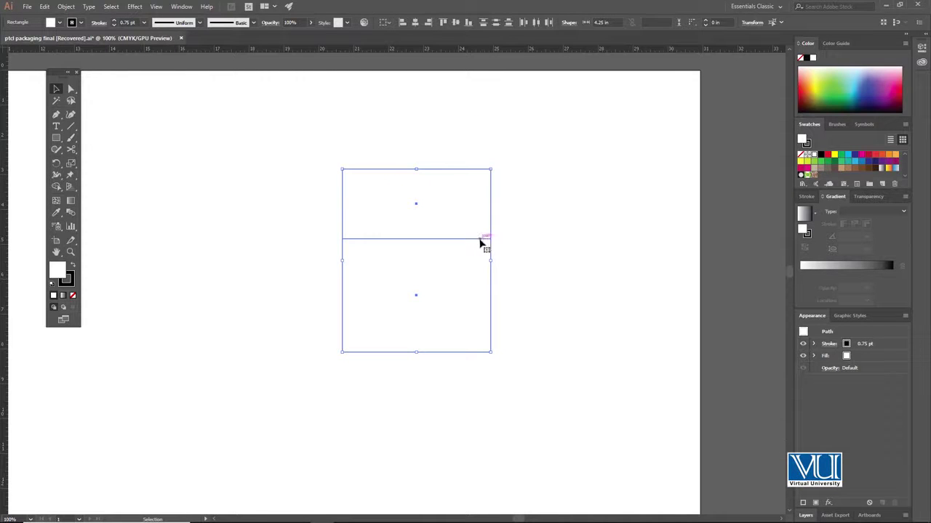
drag(512, 210, 455, 259)
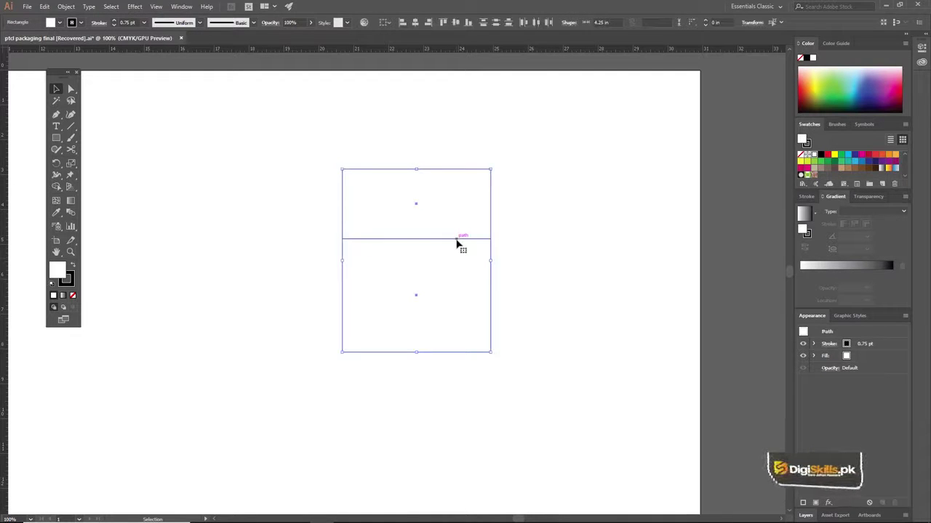
drag(457, 244, 478, 422)
drag(508, 360, 523, 300)
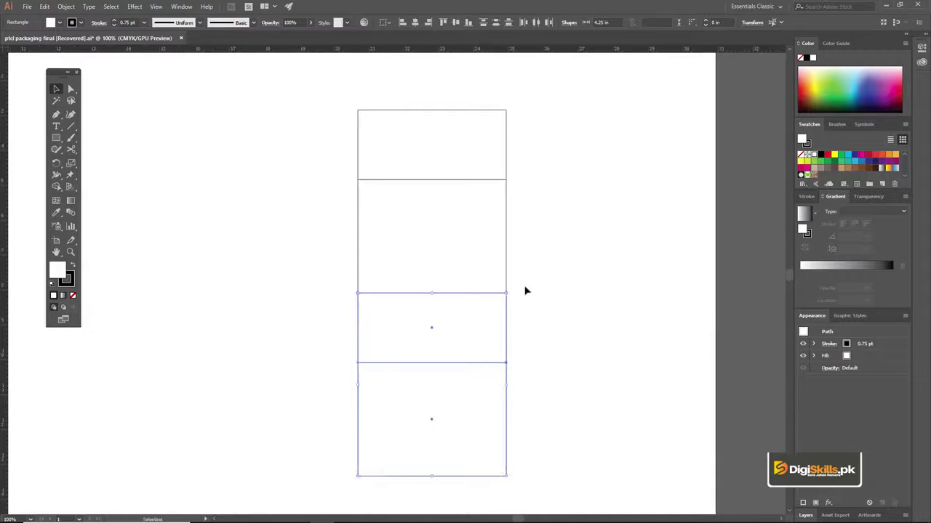
click(526, 291)
scroll(535, 289, left, 1)
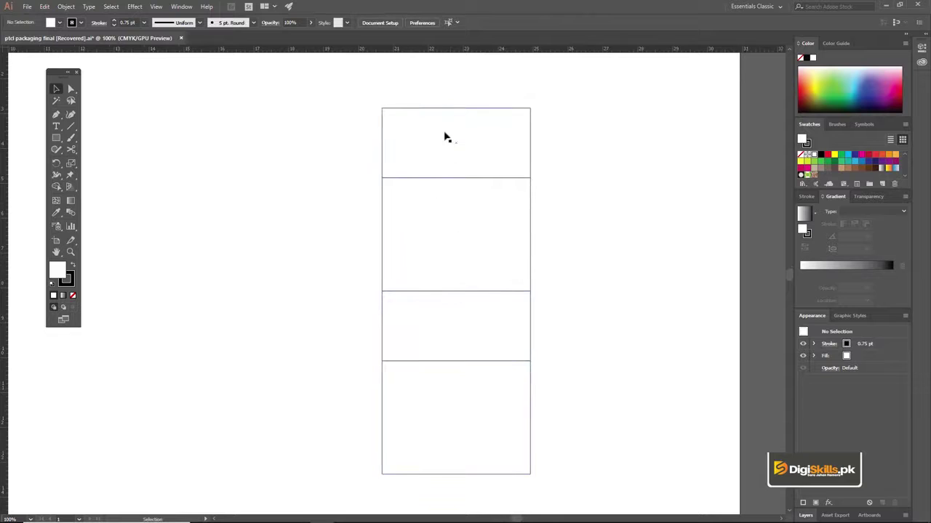
scroll(442, 295, left, 1)
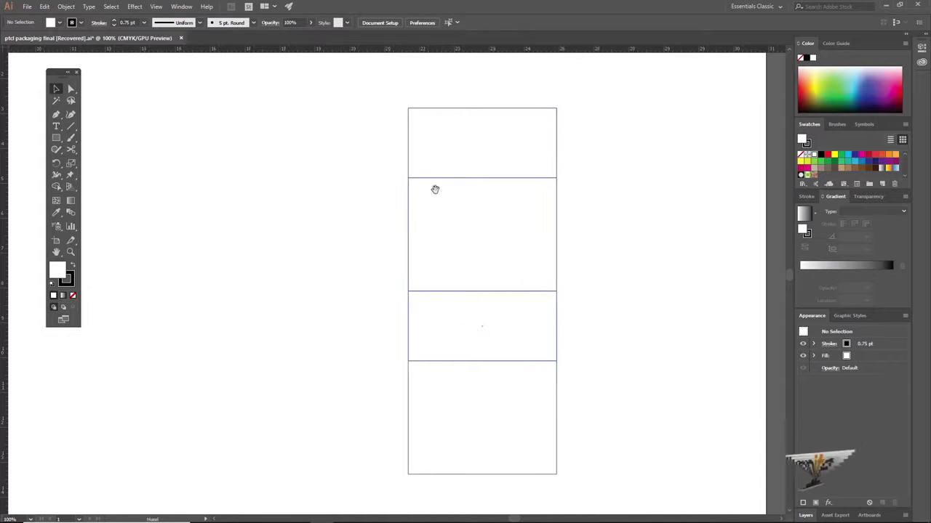
- Duplicate the upper 3.25 in high panel to its right and set the copy's width to 2 in
key(z)
click(531, 238)
scroll(494, 240, left, 2)
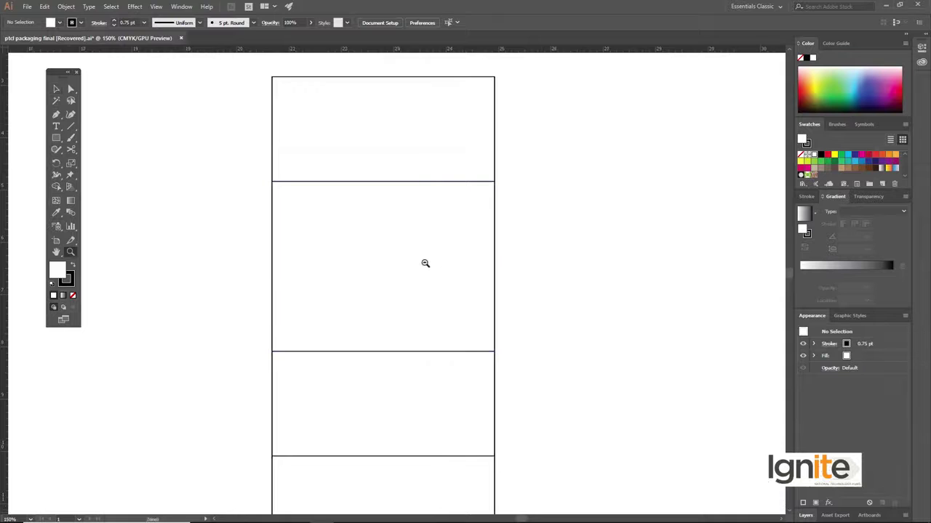
key(ctrl+minus)
drag(420, 263, 463, 221)
ctrl+click(449, 232)
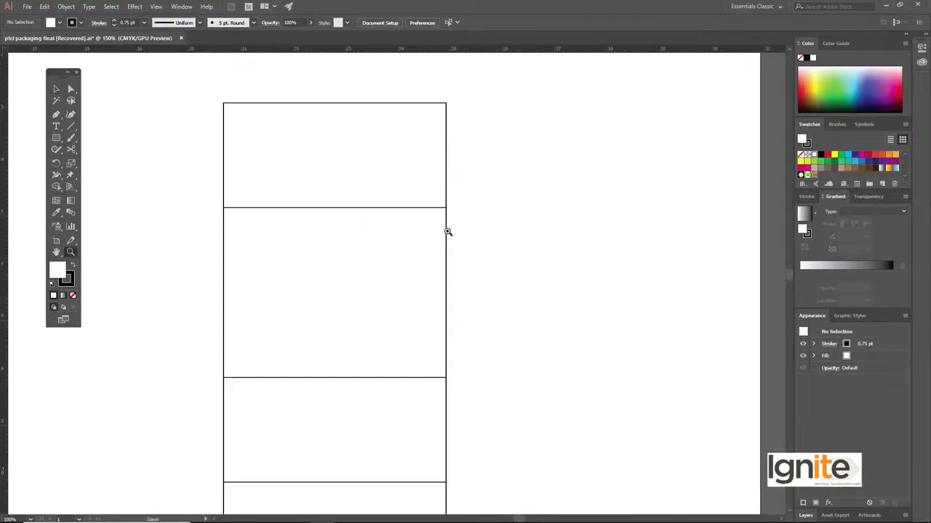
drag(405, 234, 449, 240)
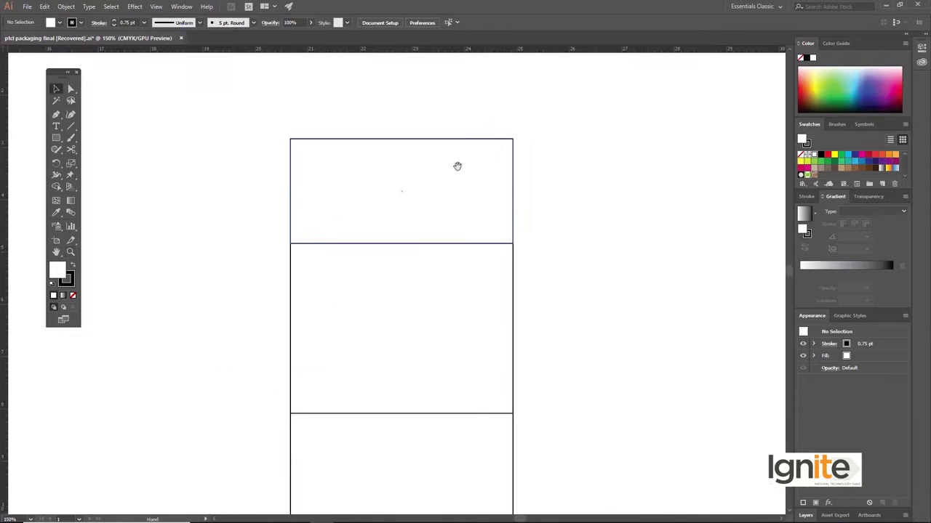
click(513, 270)
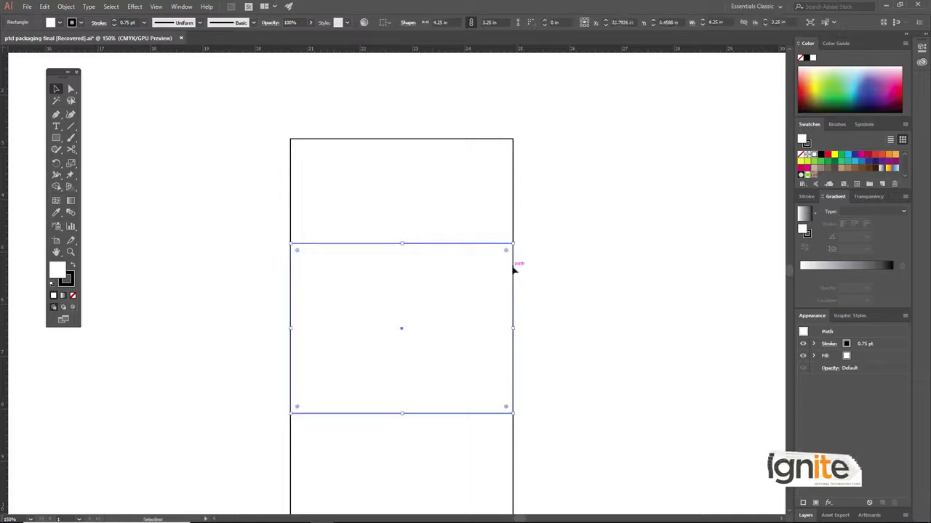
drag(460, 249, 684, 248)
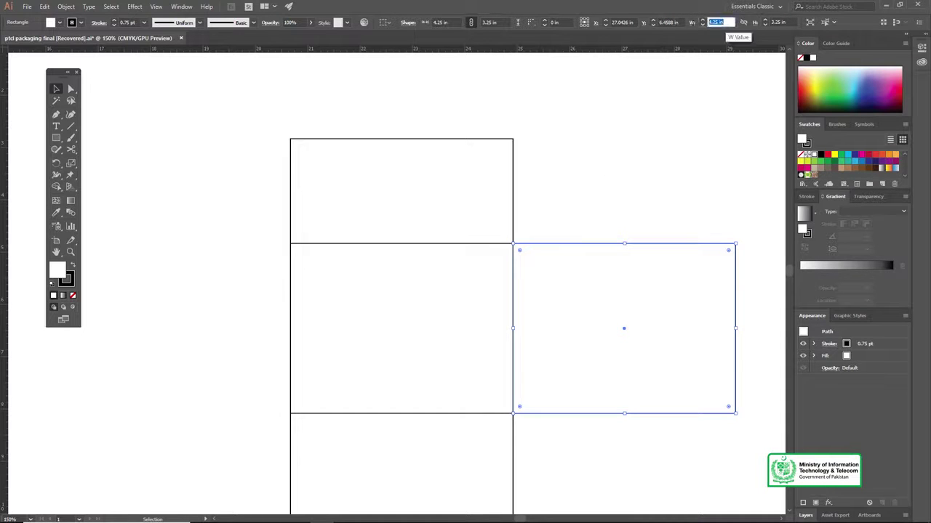
key(Return)
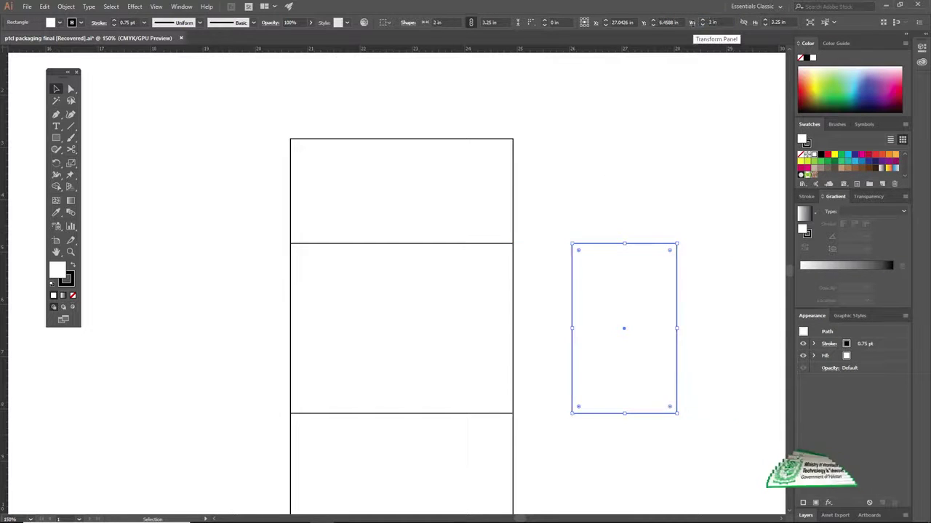
- Move the 2 in wide side panel flush against the right edge of the upper 3.25 in high panel
click(555, 158)
click(592, 243)
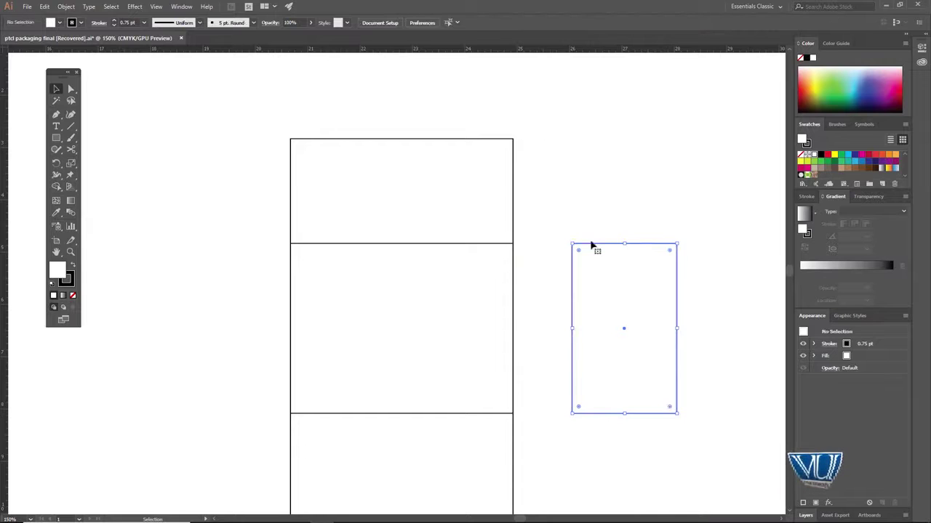
drag(594, 248, 540, 250)
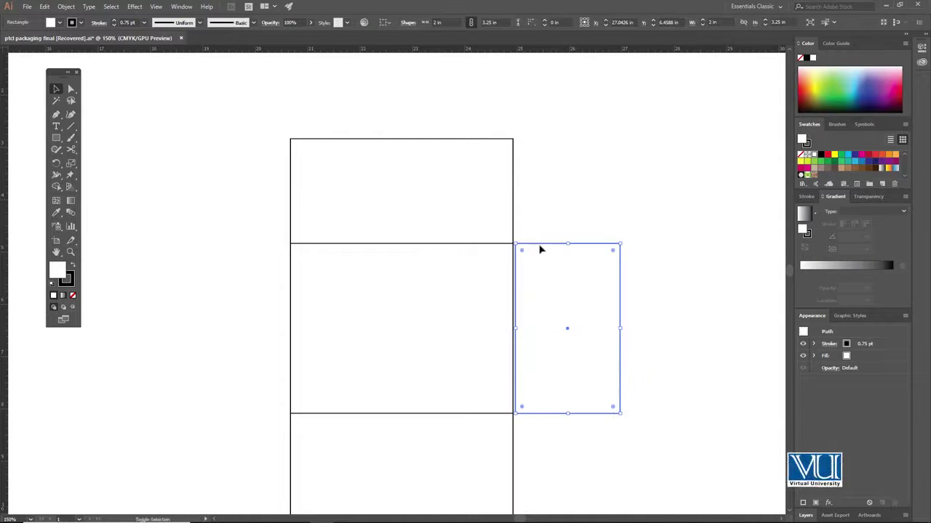
click(526, 238)
click(536, 261)
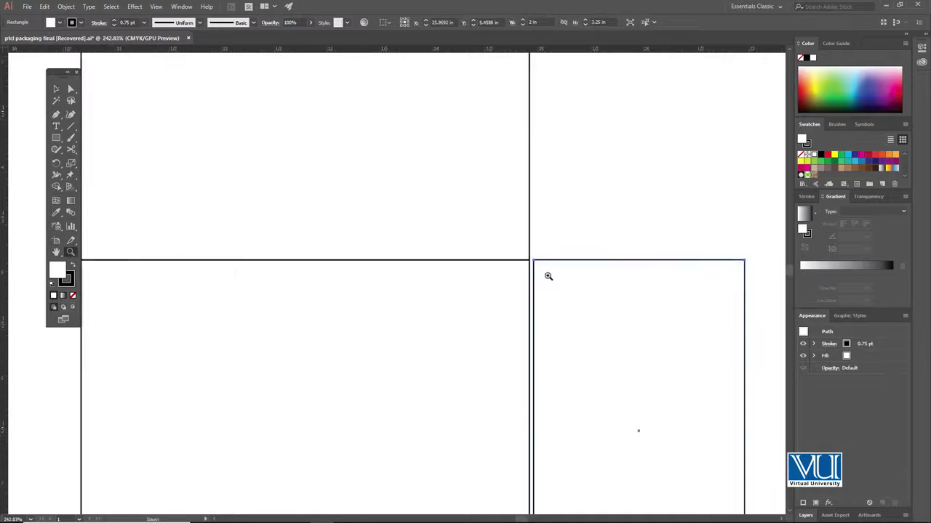
key(v)
drag(568, 267, 562, 266)
click(563, 240)
- Duplicate the 2 in wide side panel onto the left edge of the upper 3.25 in high panel
key(z)
alt+click(534, 277)
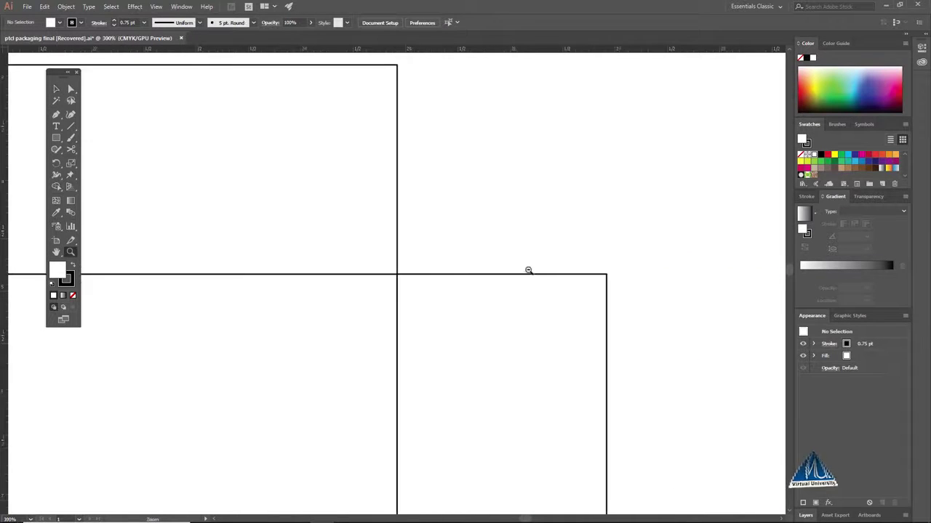
alt+click(437, 293)
drag(377, 295, 288, 187)
key(v)
click(618, 214)
scroll(459, 303, up, 3)
drag(439, 271, 434, 251)
- Duplicate the topmost 2 in high panel to its right and set the copy's width to 1.25 in
click(457, 183)
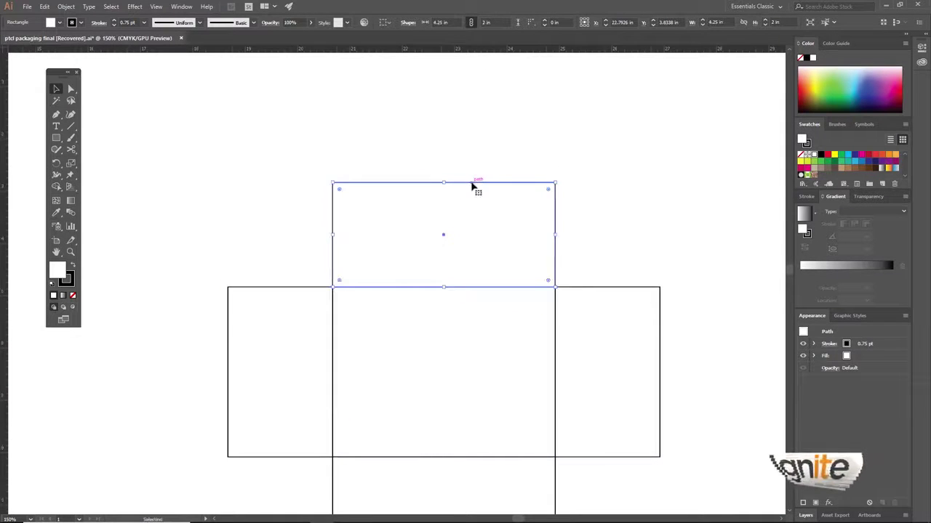
drag(472, 187, 694, 173)
scroll(654, 178, right, 2)
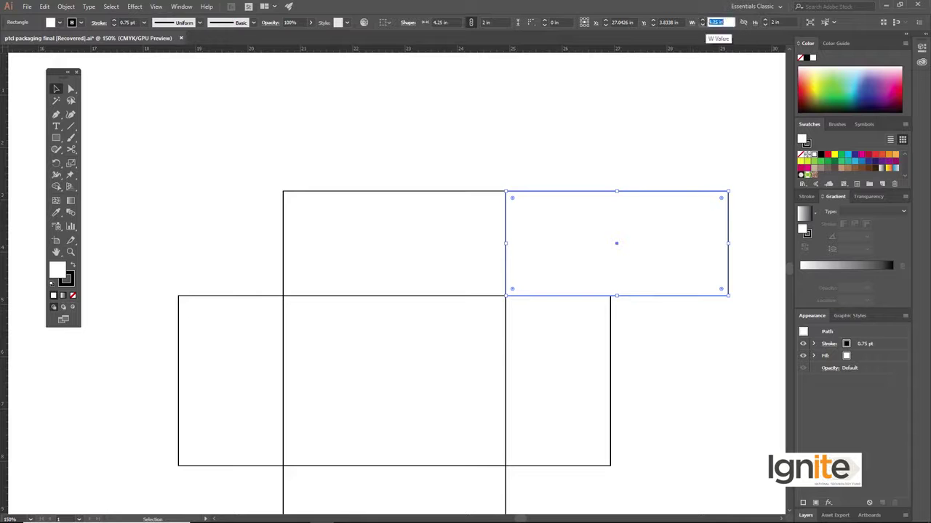
text(.25)
key(Return)
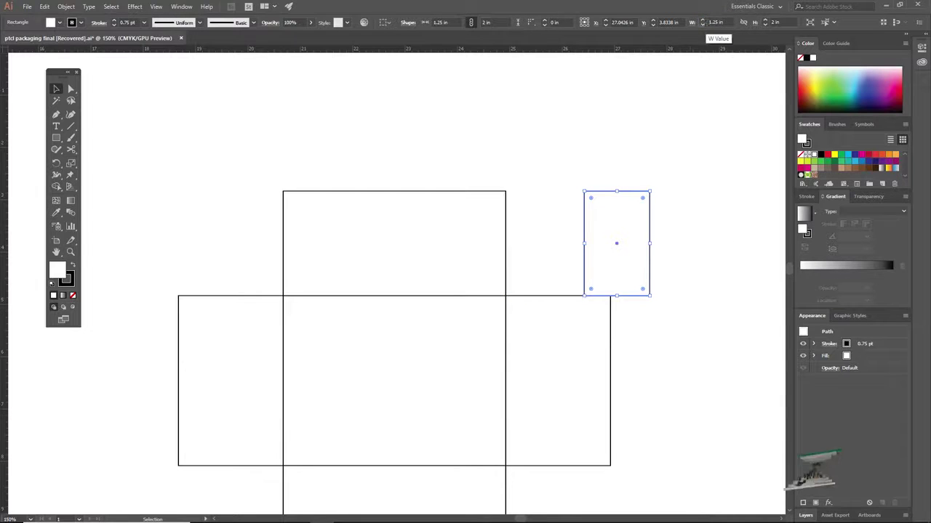
- Move the 1.25 in wide flap flush against the topmost panel's right edge and duplicate it onto the left edge
drag(642, 196, 562, 197)
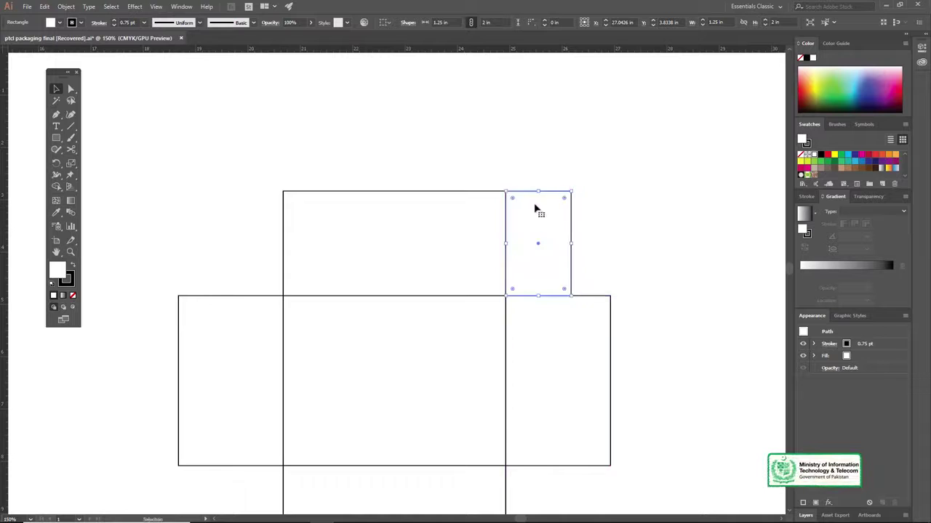
shift+click(450, 207)
drag(450, 206, 565, 207)
drag(634, 195, 348, 203)
drag(534, 241, 441, 162)
ctrl+alt+click(458, 270)
key(v)
drag(426, 252, 479, 199)
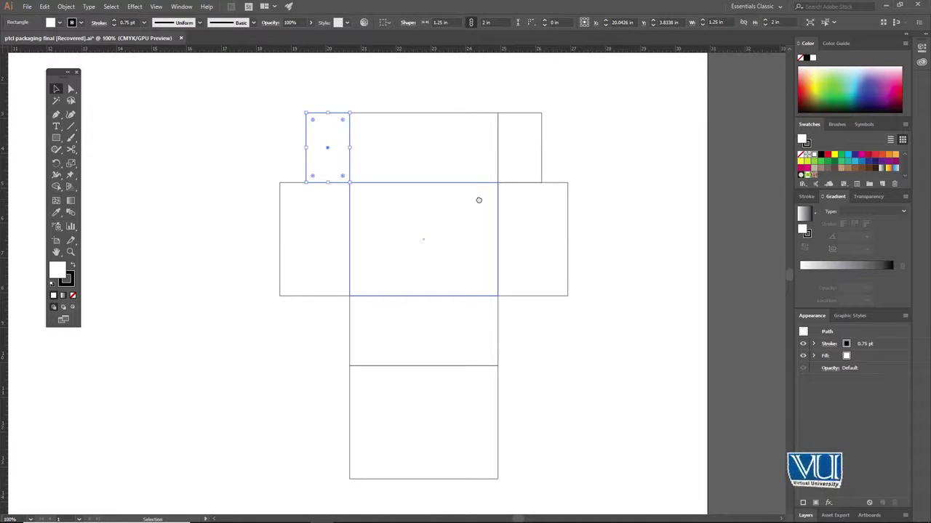
drag(479, 200, 484, 208)
- Group the two 1.25 in wide flaps and duplicate the group down onto the sides of the lower 2 in high panel
click(535, 130)
shift+click(330, 143)
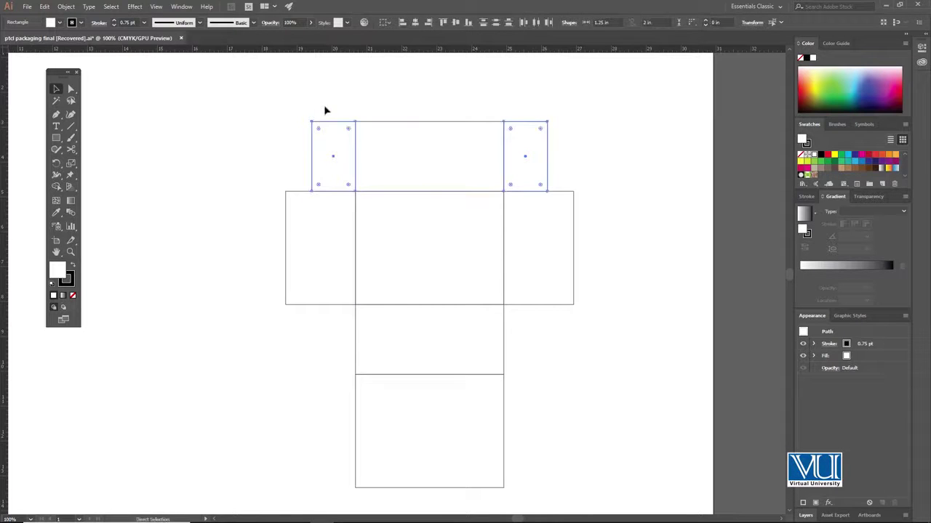
key(ctrl+g)
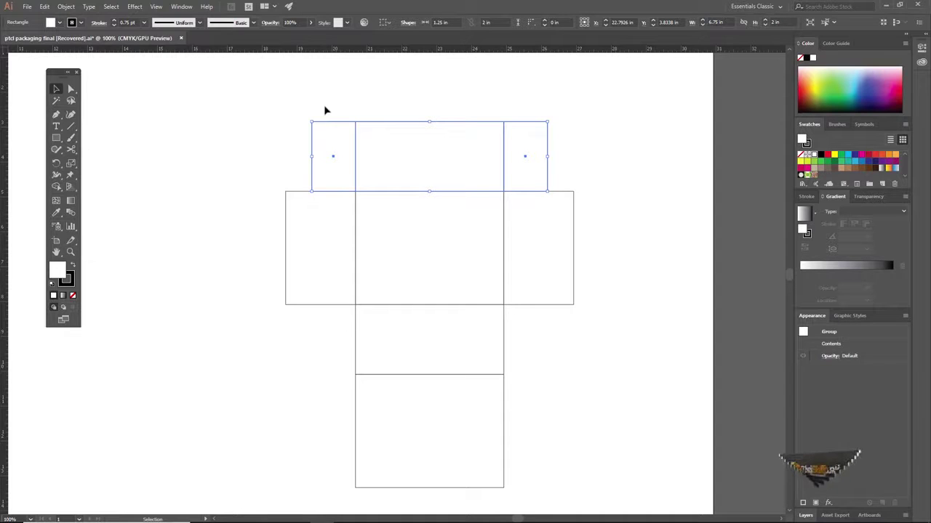
drag(343, 125, 326, 308)
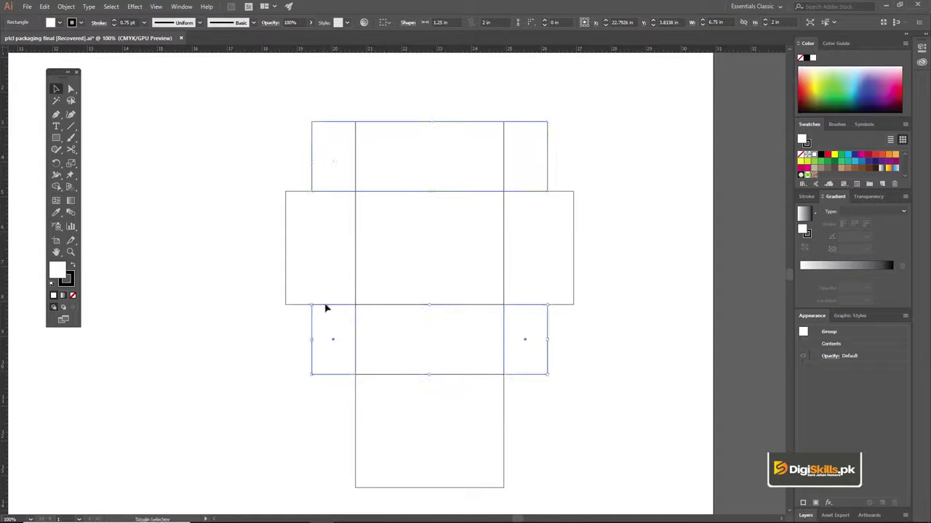
click(581, 327)
- Ungroup the lower flap pair and the upper flap pair
click(491, 328)
key(ctrl+shift+g)
click(584, 147)
click(520, 145)
key(ctrl+shift+g)
click(482, 97)
drag(439, 347, 431, 333)
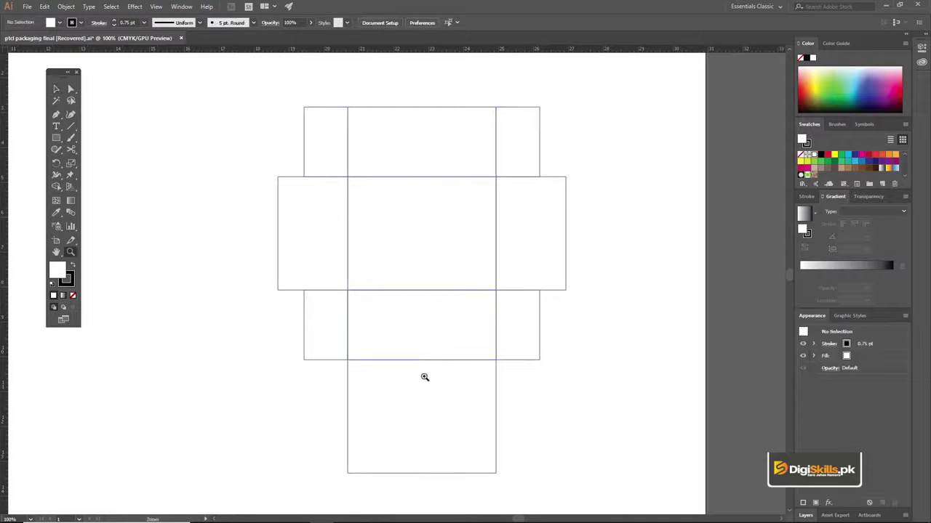
alt+click(426, 378)
key(v)
drag(411, 285, 419, 314)
key(z)
click(401, 326)
key(v)
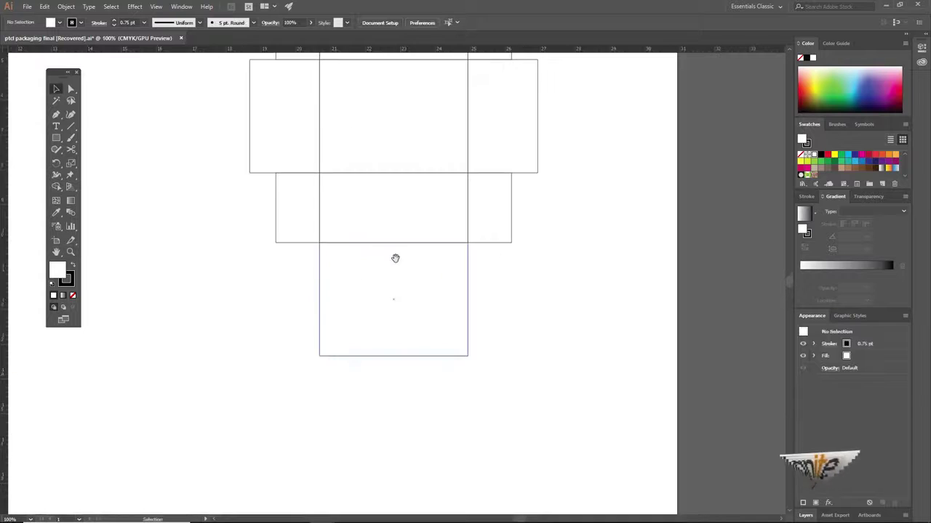
drag(394, 258, 411, 333)
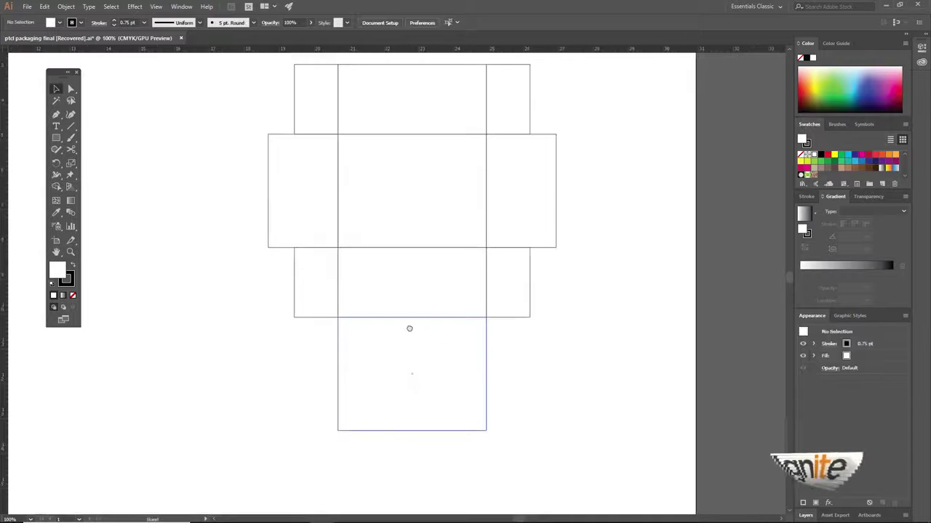
- Duplicate the right 2 in wide side panel to its right and set the copy's width to 0.5 in
click(552, 157)
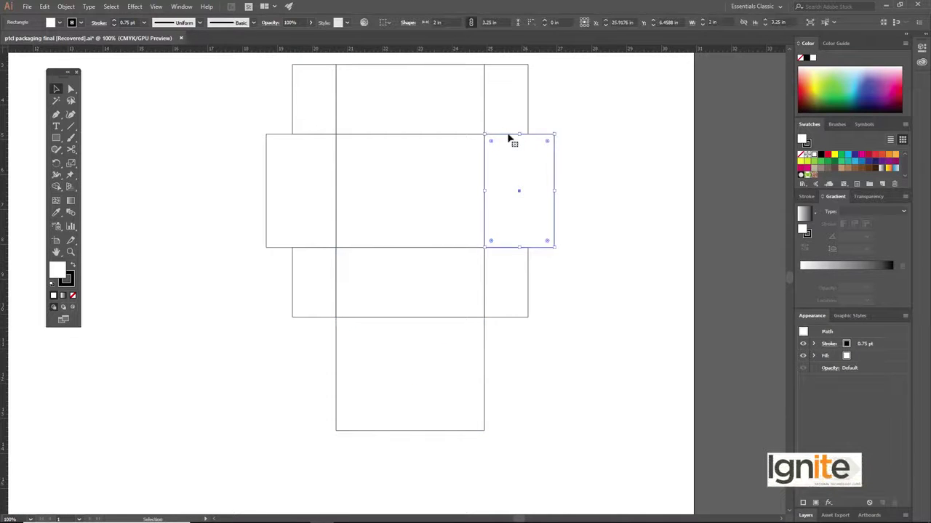
drag(509, 138, 578, 143)
key(z)
click(571, 171)
click(401, 265)
drag(411, 270, 499, 216)
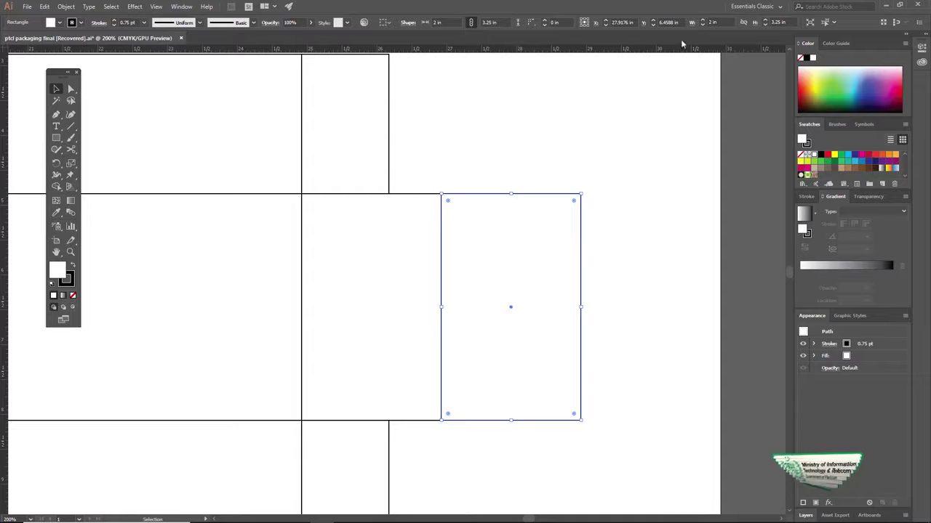
click(714, 22)
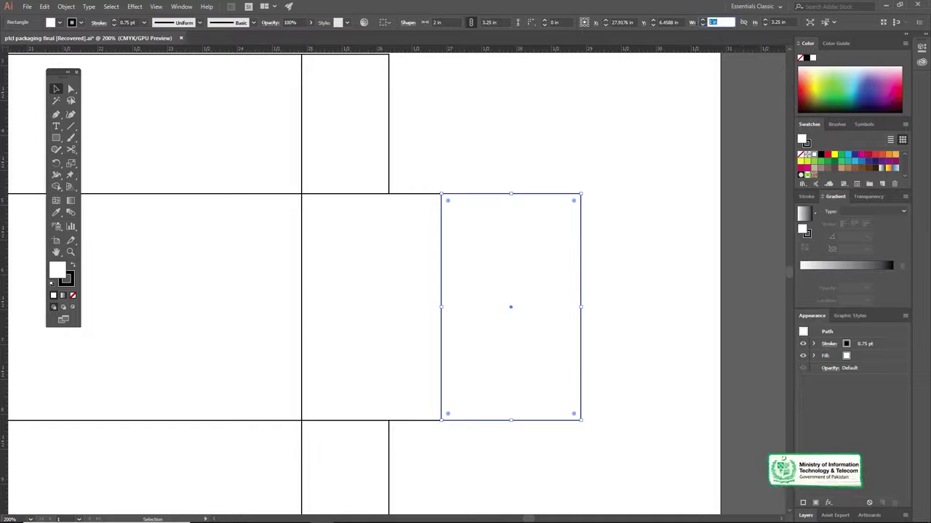
text(0.5 in)
key(Return)
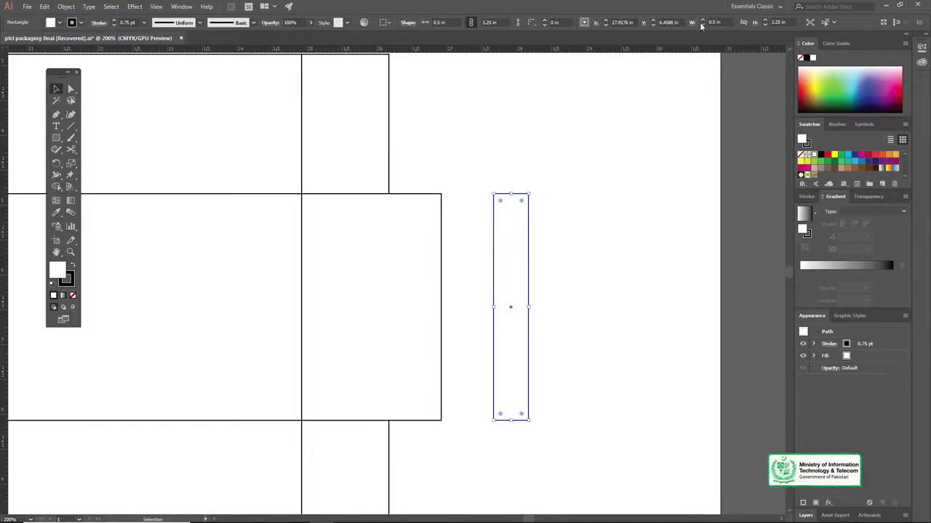
- Move the 0.5 in wide flap flush against the right side panel's outer edge and duplicate it onto the left side panel's outer edge
drag(522, 196, 402, 168)
click(522, 197)
drag(430, 189, 649, 178)
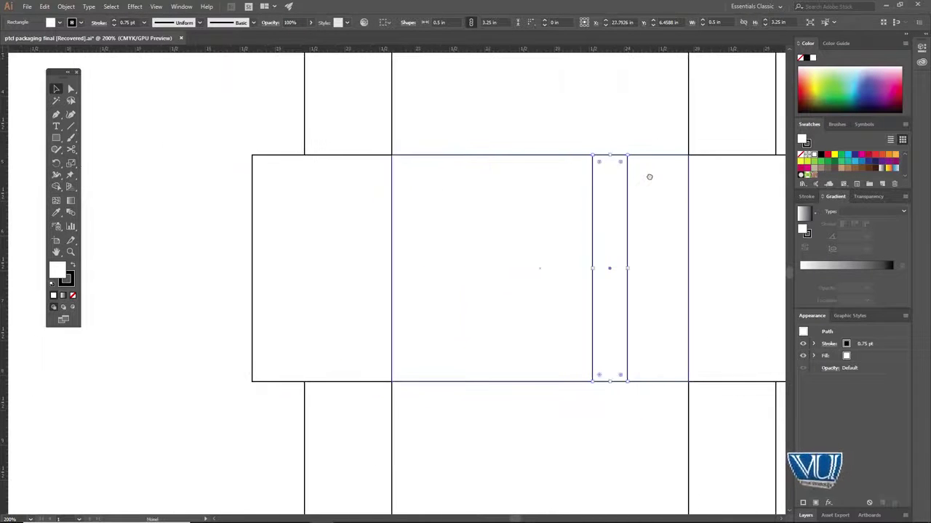
key(shift+Left)
key(shift+Left)
key(shift+Left)
key(shift+Left)
key(shift+Left)
key(shift+Left)
key(shift+Left)
key(shift+Left)
key(shift+Left)
key(shift+Left)
key(shift+Left)
key(shift+Left)
key(shift+Left)
key(shift+Left)
key(shift+Left)
key(shift+Left)
key(shift+Left)
key(shift+Left)
key(shift+Left)
key(shift+Left)
key(shift+Left)
key(shift+Left)
key(shift+Left)
key(shift+Left)
key(shift+Left)
key(shift+Left)
key(shift+Left)
key(shift+Left)
key(shift+Left)
key(shift+Left)
key(shift+Left)
key(shift+Left)
key(shift+Left)
key(shift+Left)
key(shift+Left)
key(shift+Left)
key(shift+Left)
key(shift+Left)
key(shift+Left)
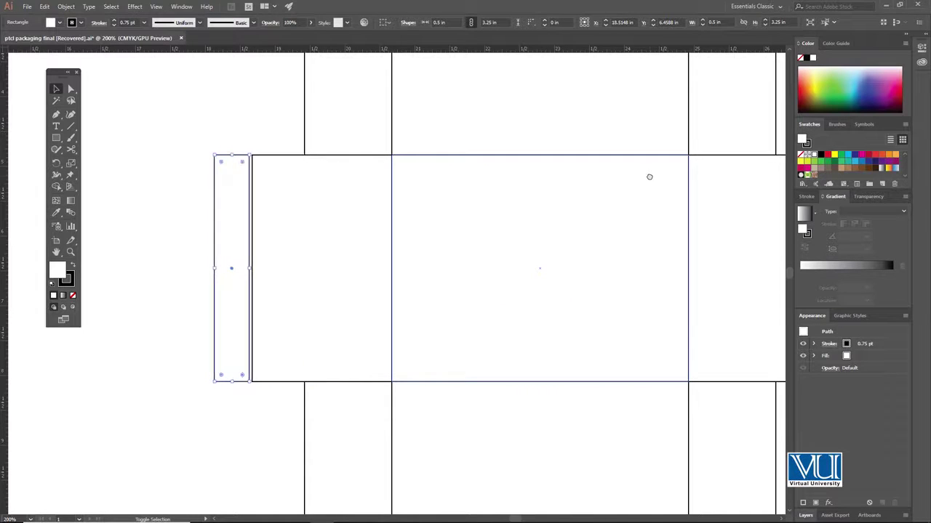
key(Right)
key(Right)
key(Right)
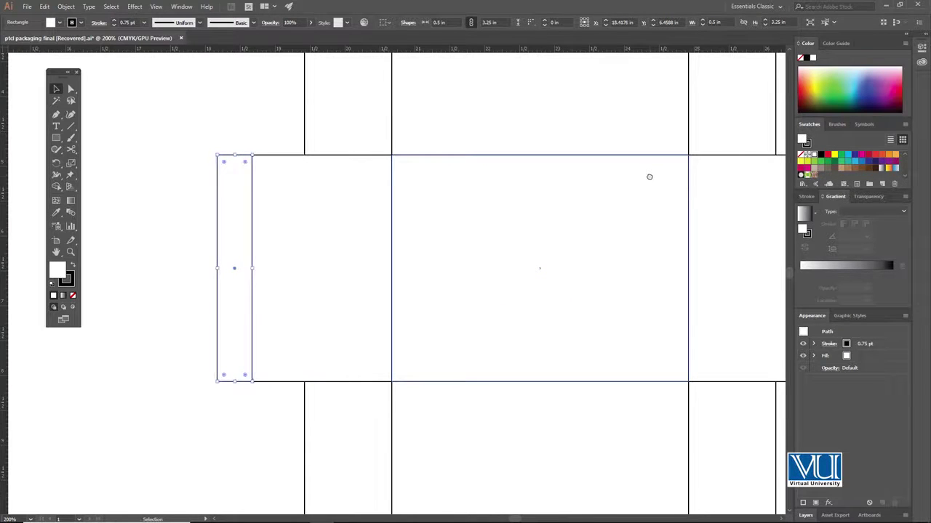
- Duplicate the lowest 3.25 in high panel directly below itself and set the copy's height to 0.5 in
key(ctrl+1)
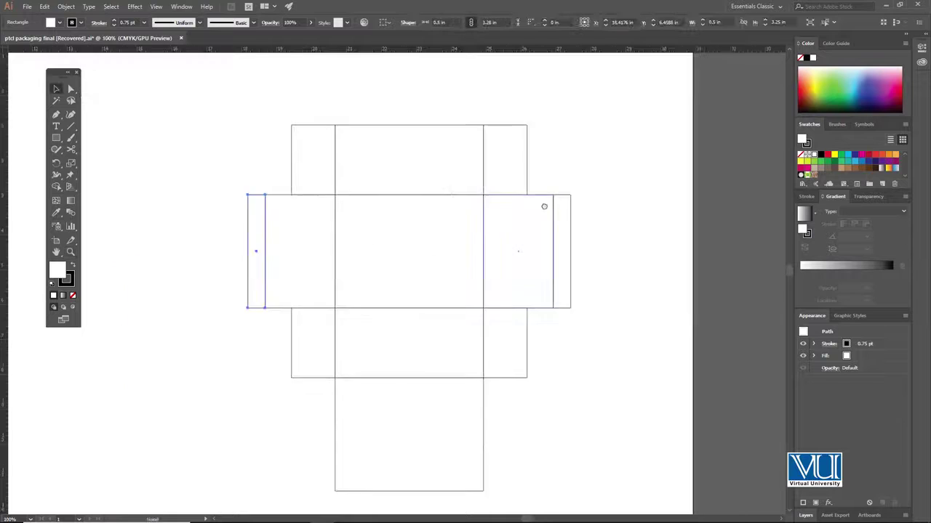
drag(544, 207, 546, 192)
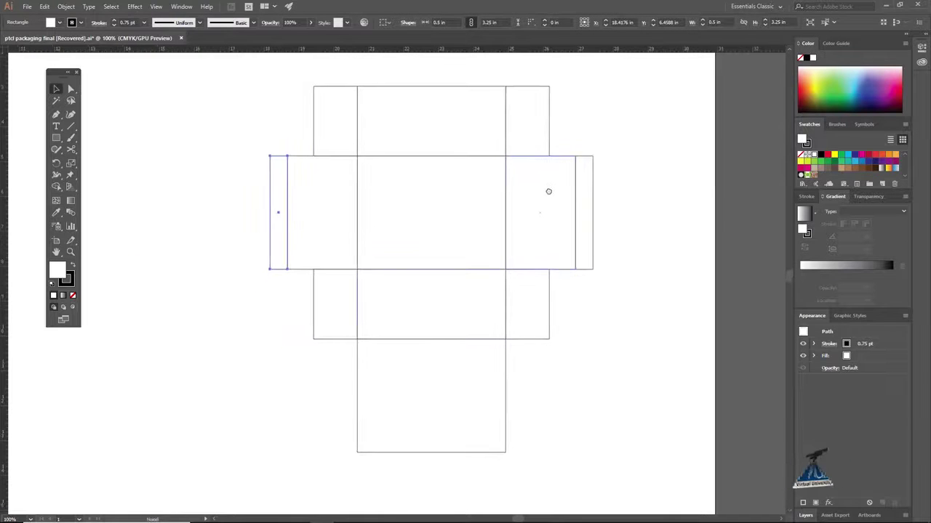
drag(457, 442, 463, 361)
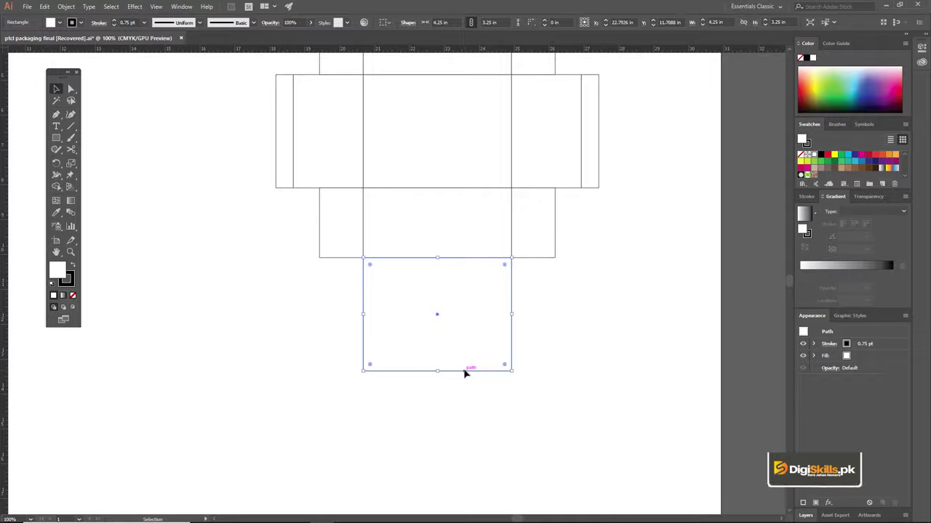
drag(512, 290, 501, 337)
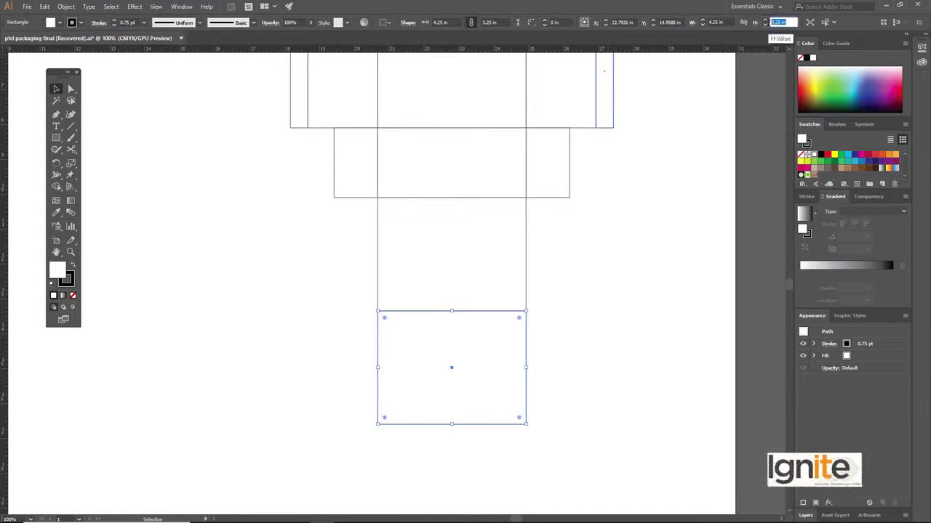
text(.5)
key(Return)
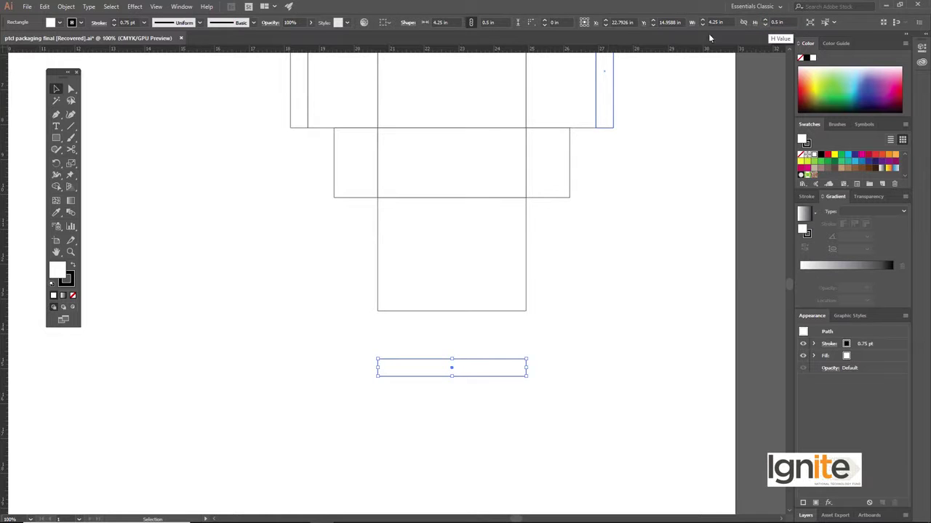
- Move the 0.5 in high flap up flush against the lowest panel's bottom edge and deselect it
ctrl+click(441, 325)
ctrl+click(442, 324)
drag(405, 270, 431, 241)
ctrl+alt+space+click(403, 171)
drag(401, 388, 442, 430)
key(Delete)
ctrl+alt+space+click(391, 191)
ctrl+alt+space+click(391, 198)
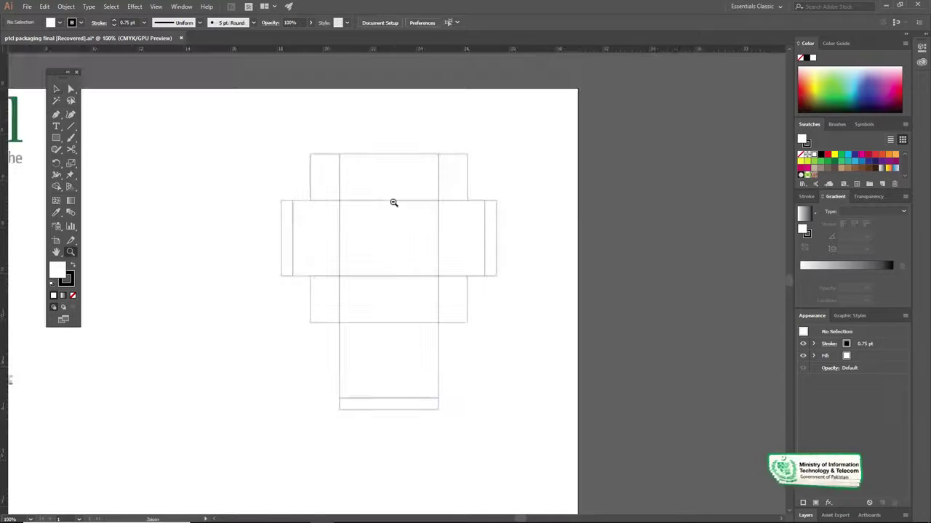
drag(383, 241, 447, 215)
ctrl+space+click(447, 223)
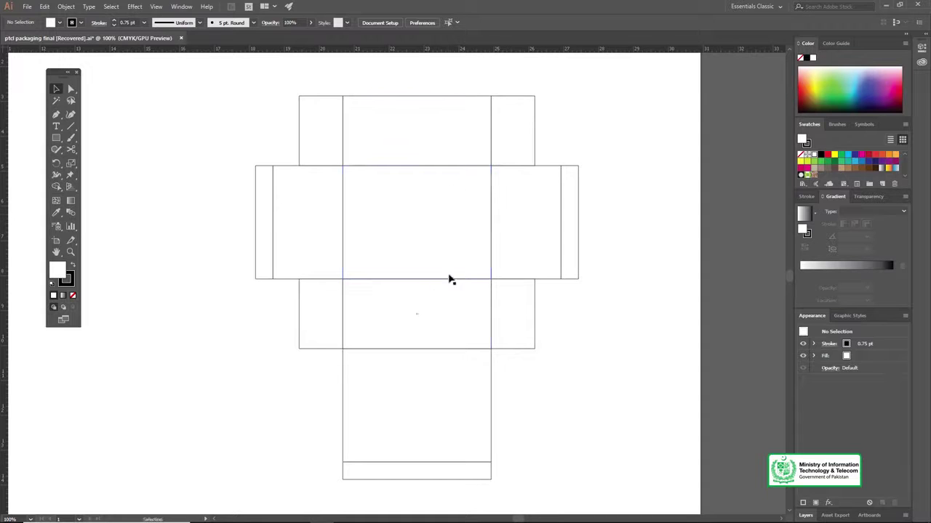
- Duplicate the topmost 4.25 in by 2 in panel directly above itself and set the copy's height to 0.5 in
drag(411, 413, 417, 362)
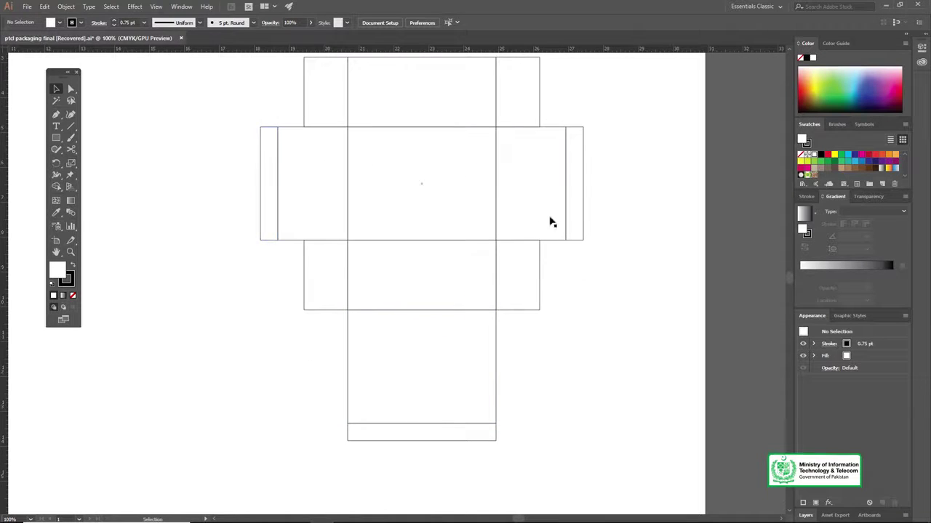
drag(440, 134, 436, 182)
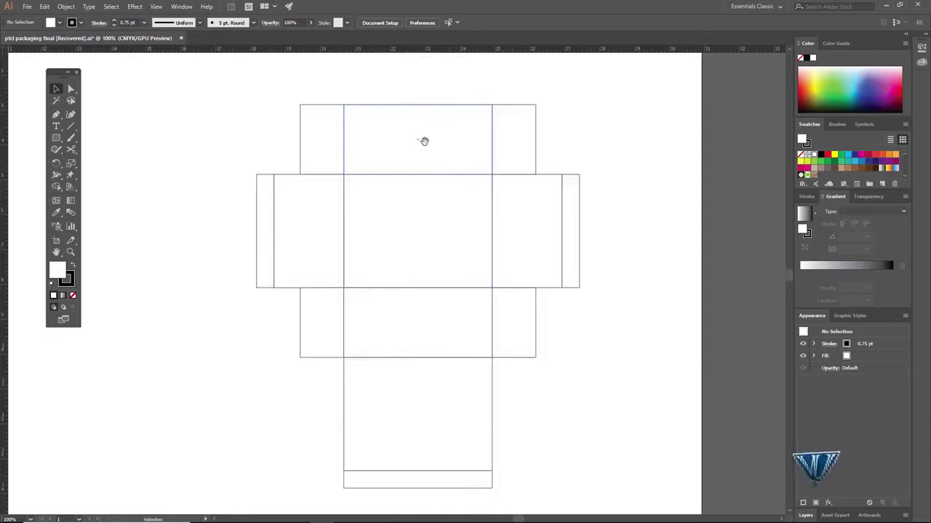
drag(424, 141, 427, 197)
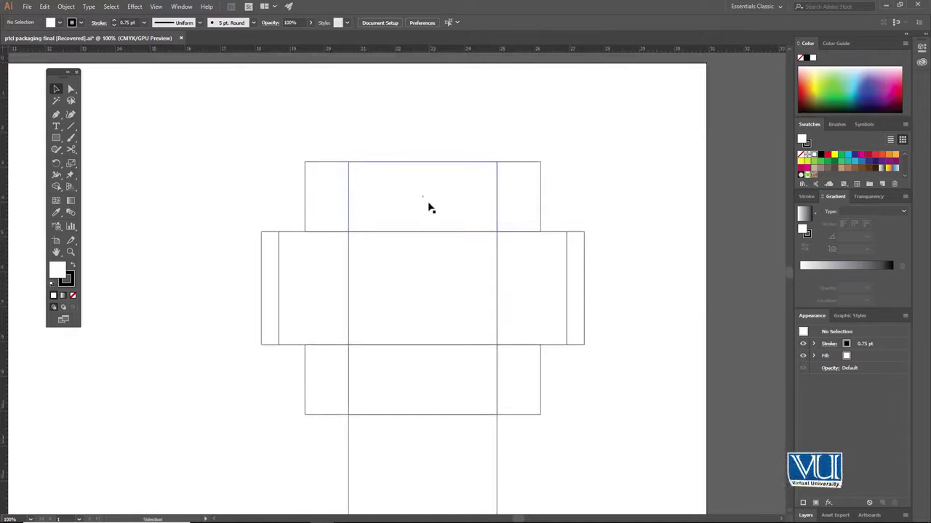
drag(426, 206, 418, 210)
click(419, 198)
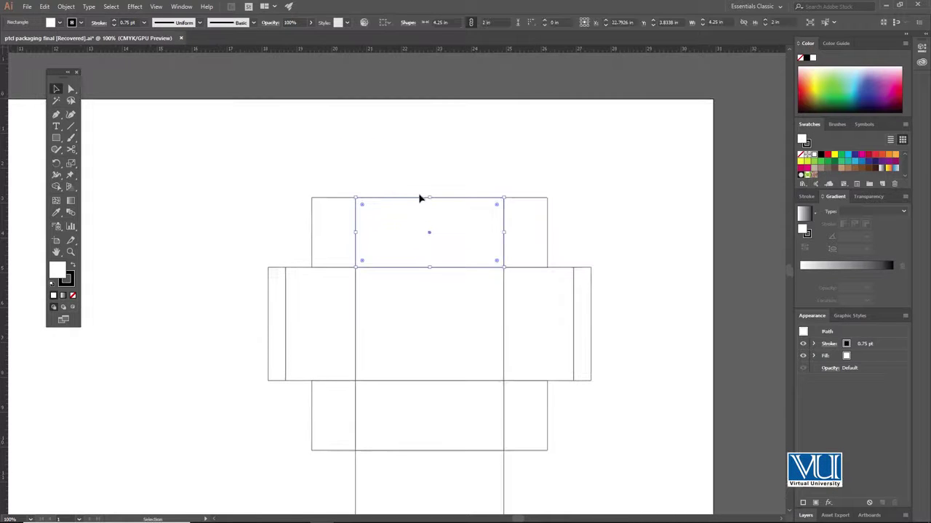
drag(450, 201, 448, 133)
drag(507, 144, 504, 150)
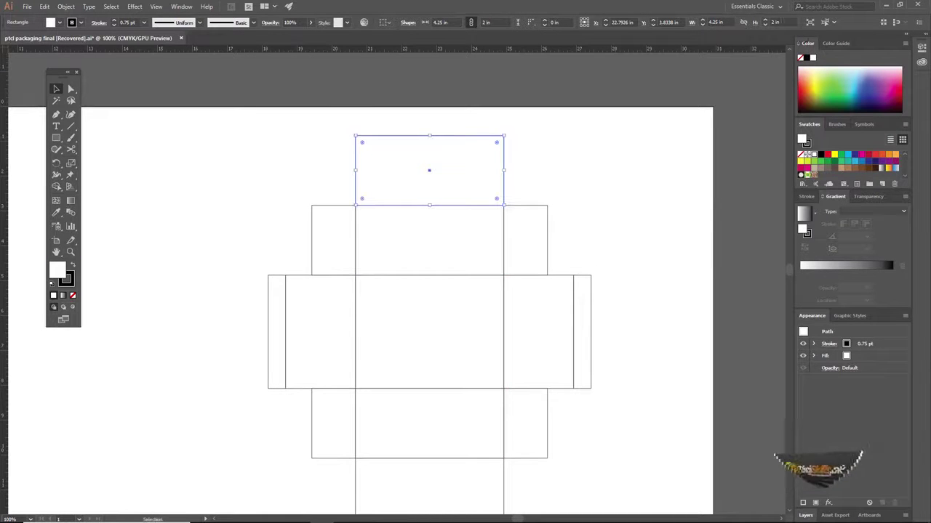
click(777, 22)
text(.5)
key(Return)
- Move the new 0.5 in high flap flush against the topmost panel's upper edge and deselect it
drag(455, 168, 456, 194)
drag(454, 207, 456, 182)
key(ctrl+shift+a)
- Round only the two upper corners of the 0.5 in high top flap to a radius of about 0.32 in
key(z)
click(437, 189)
click(438, 189)
key(v)
drag(396, 264, 431, 177)
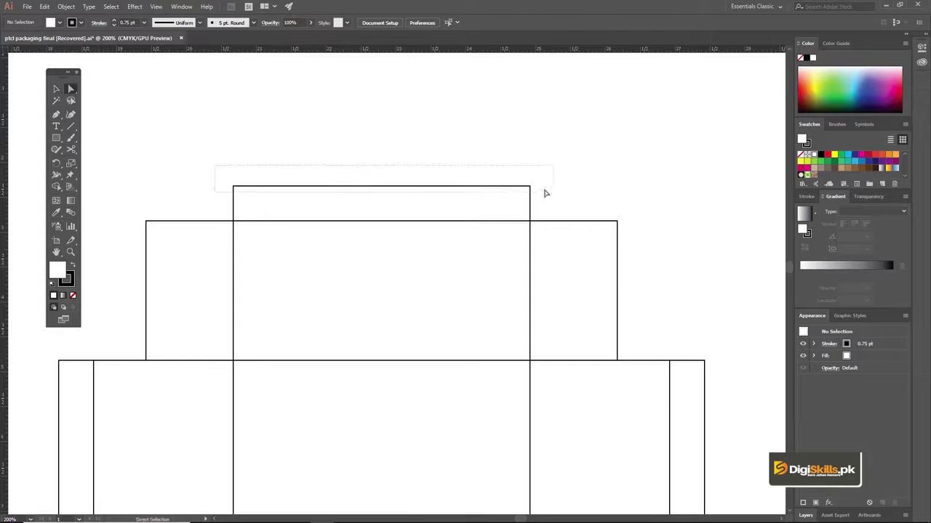
drag(545, 193, 545, 192)
key(z)
click(362, 218)
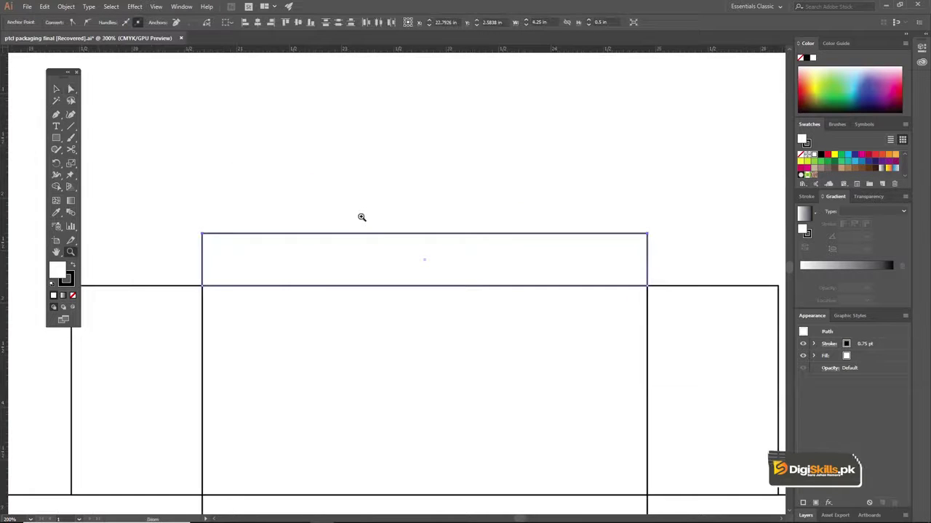
click(375, 265)
key(v)
drag(430, 261, 377, 238)
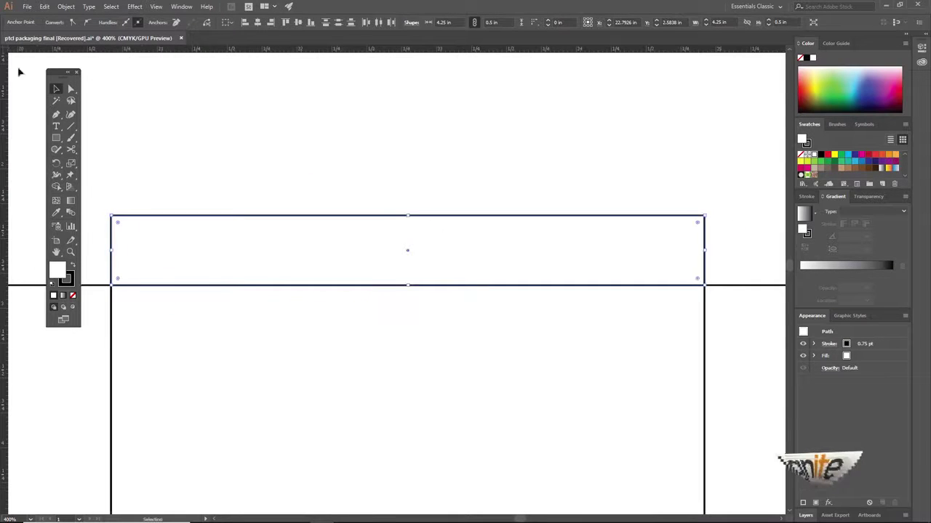
click(71, 89)
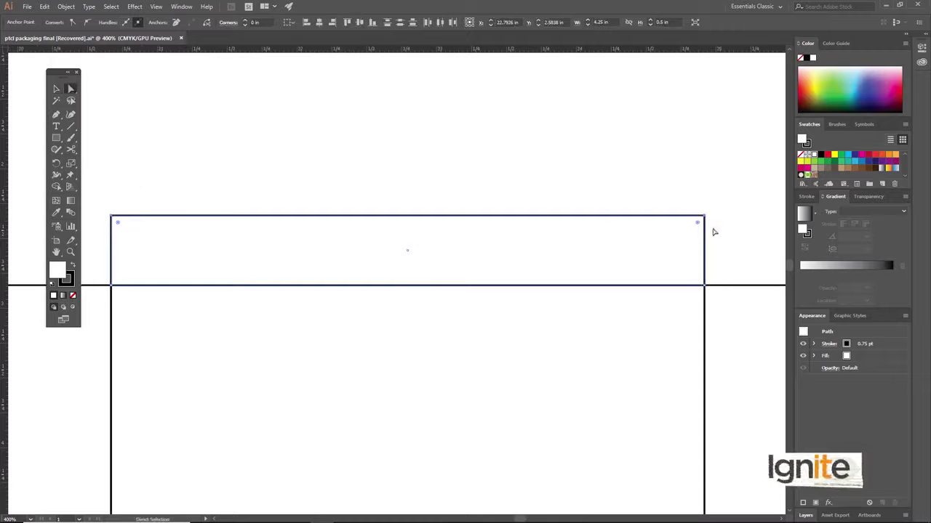
drag(683, 234, 650, 253)
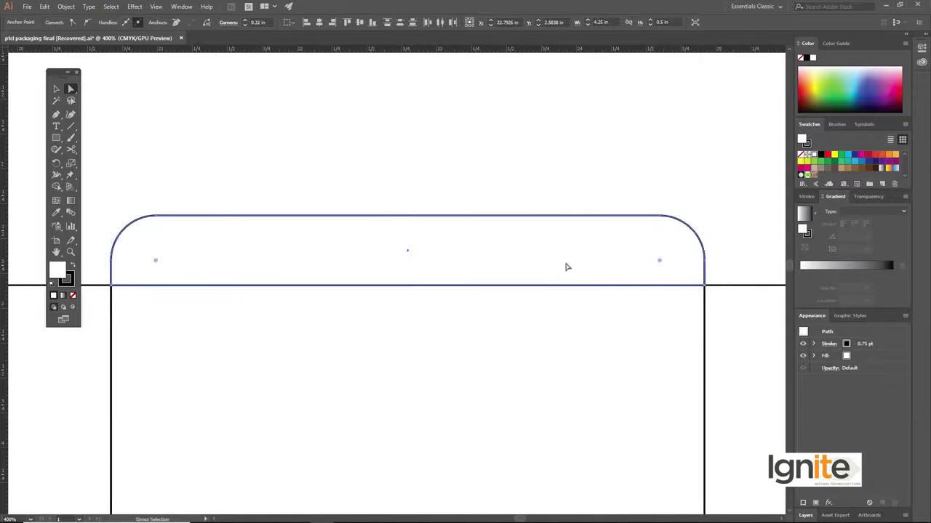
- Look over the whole dieline and examine the 0.5 in high flap at its lower end up close
key(z)
alt+click(531, 276)
alt+click(494, 292)
alt+click(336, 329)
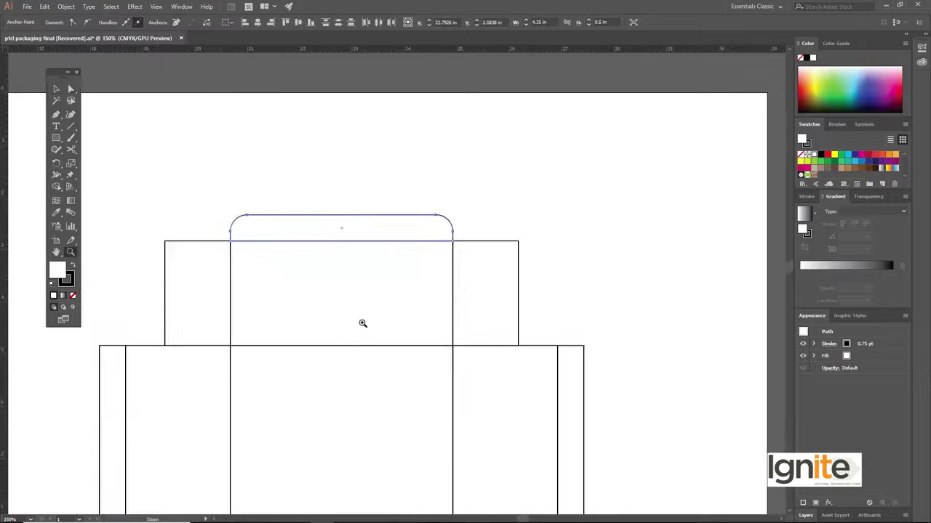
scroll(363, 323, down, 5)
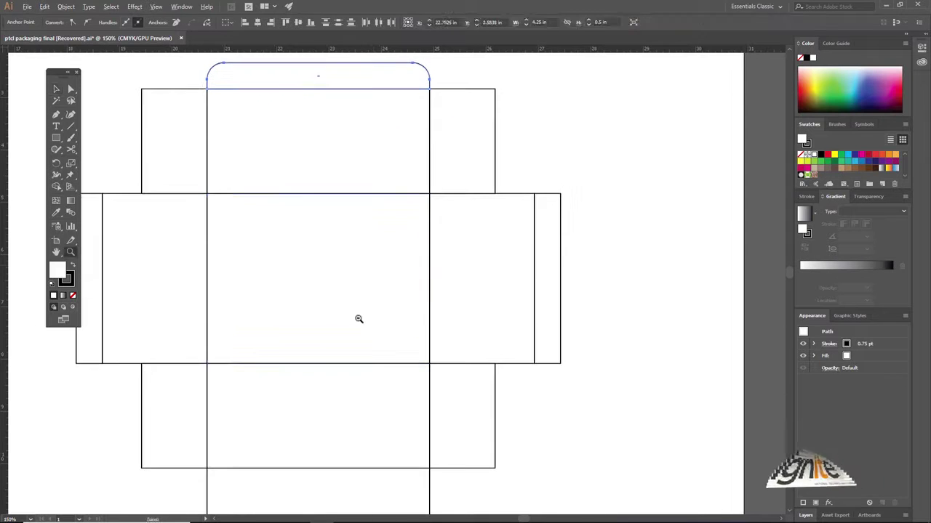
alt+click(359, 320)
alt+click(363, 328)
key(v)
drag(397, 323, 373, 313)
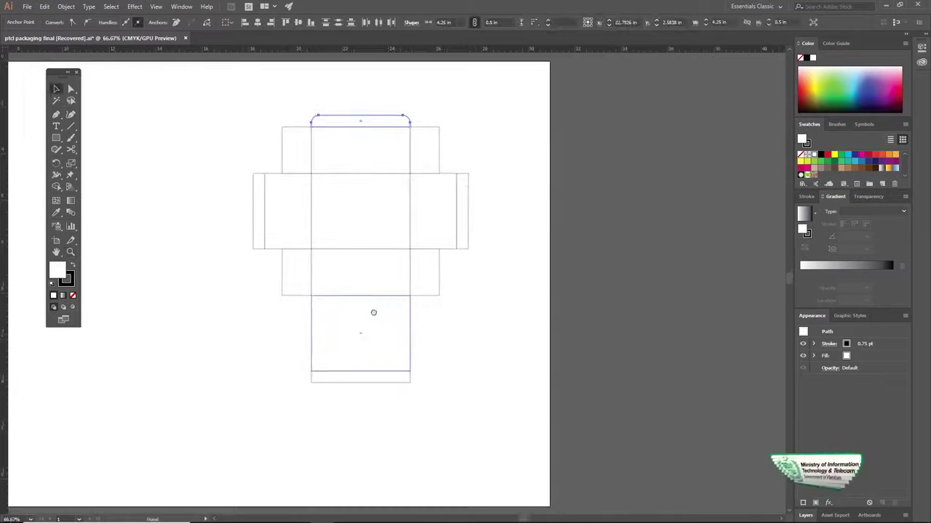
drag(298, 375, 440, 391)
key(v)
key(z)
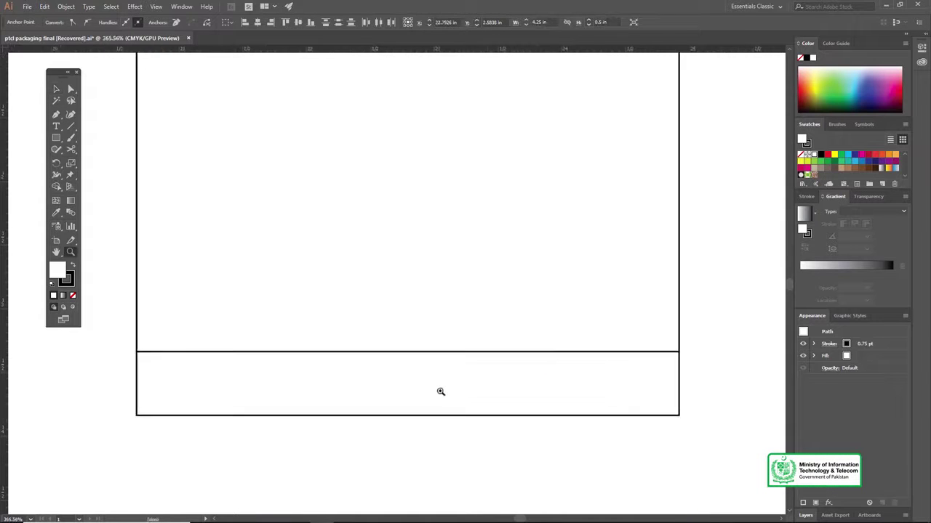
click(72, 90)
drag(421, 449, 730, 445)
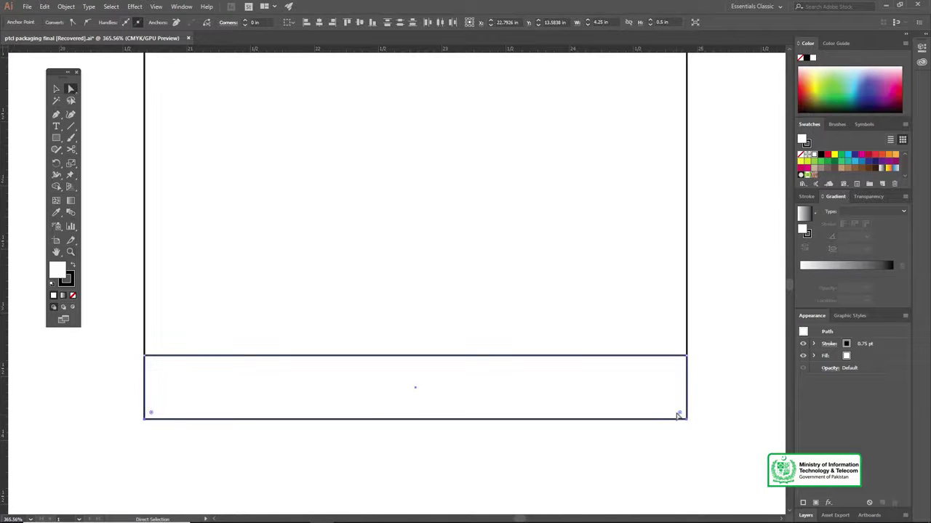
drag(679, 414, 662, 405)
key(ctrl+z)
click(115, 305)
- Round only the two lower corners of the 0.5 in high bottom flap to a radius of about 0.32 in
drag(127, 390, 691, 424)
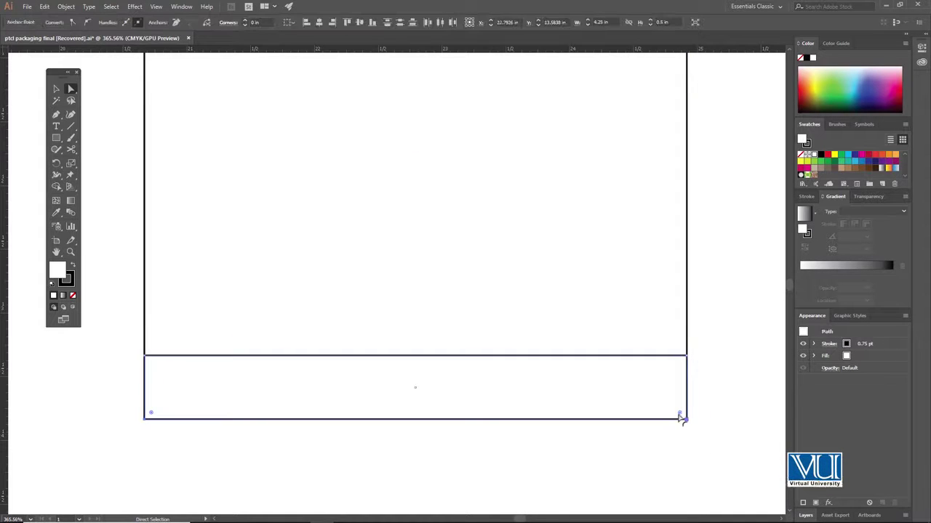
drag(682, 418, 658, 408)
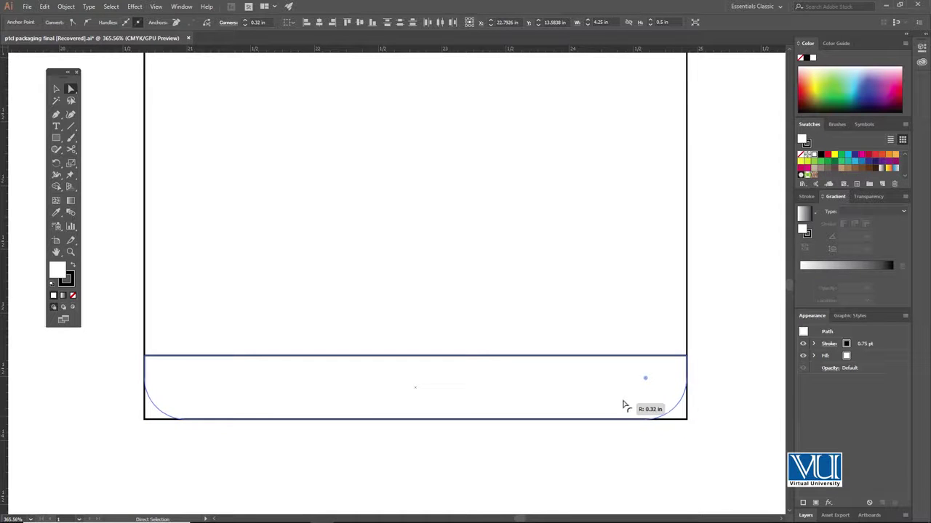
drag(619, 405, 618, 405)
key(z)
alt+click(436, 229)
alt+click(419, 237)
alt+click(396, 234)
alt+click(386, 229)
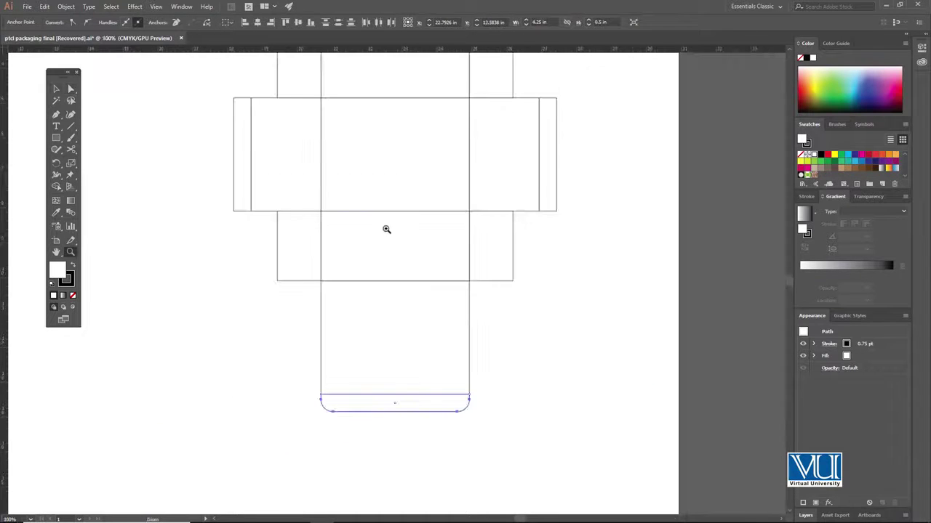
- Try to round the corners of the right glue flap, then undo the rounding
key(v)
drag(371, 137, 382, 241)
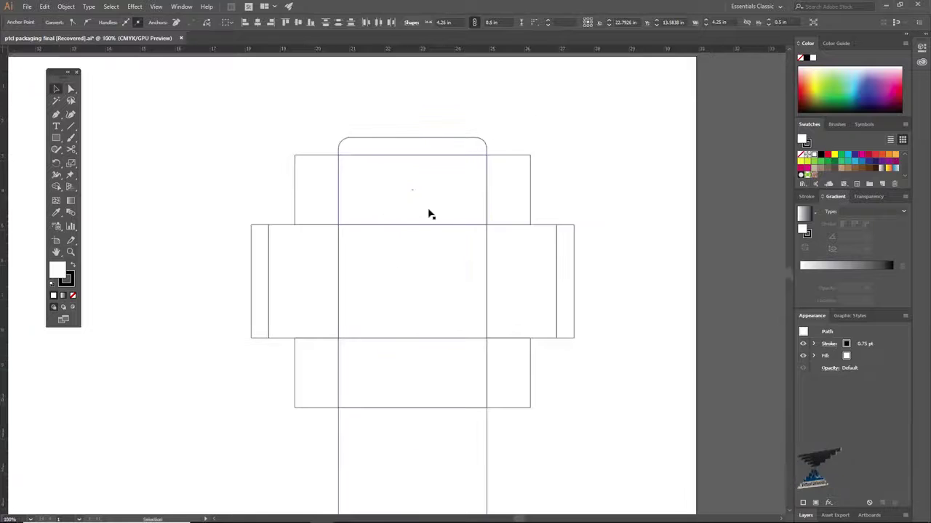
key(z)
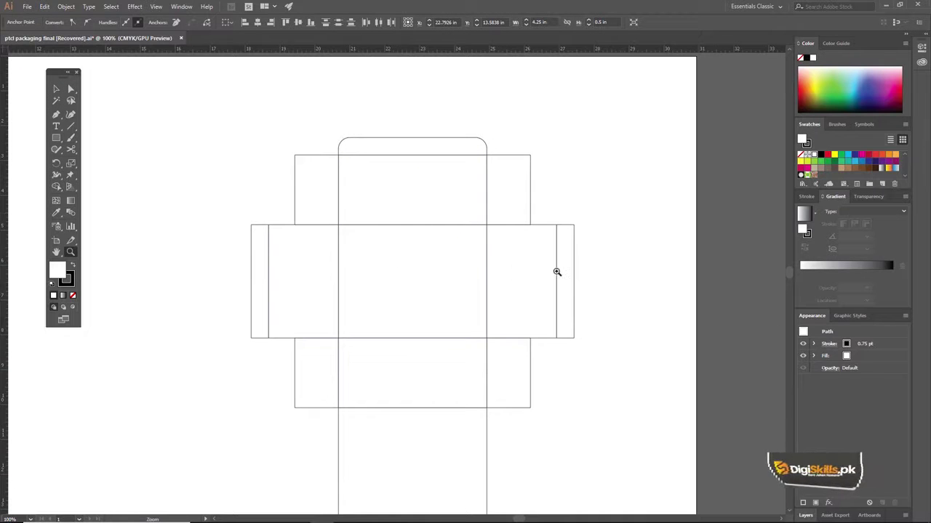
click(554, 269)
click(406, 271)
key(v)
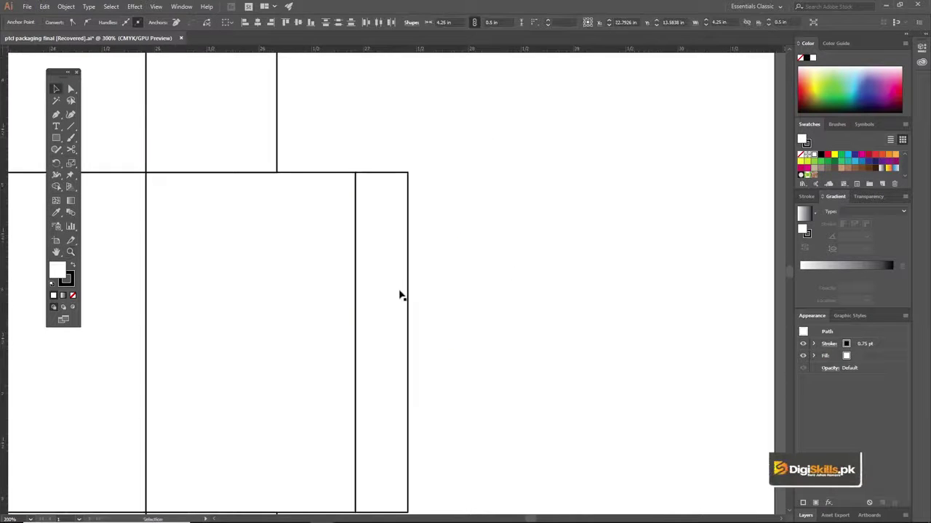
drag(401, 295, 465, 245)
click(70, 90)
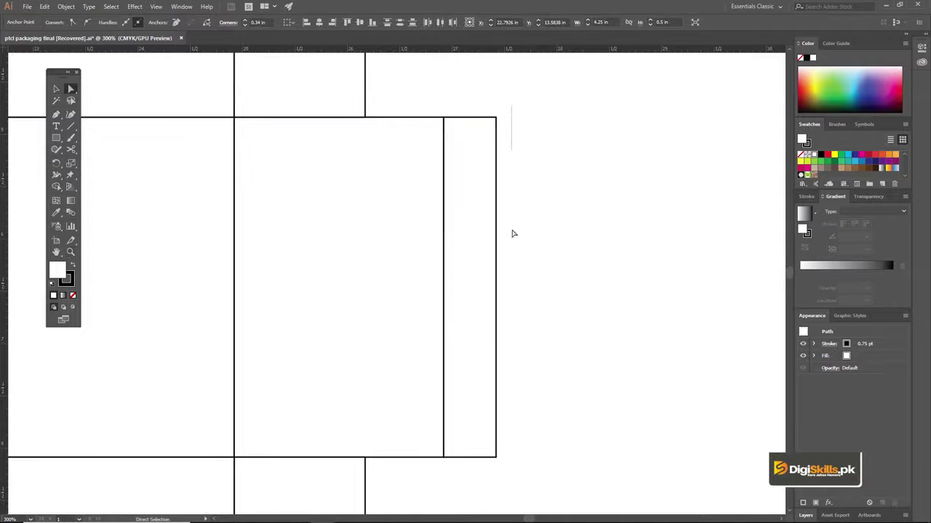
drag(481, 476, 481, 439)
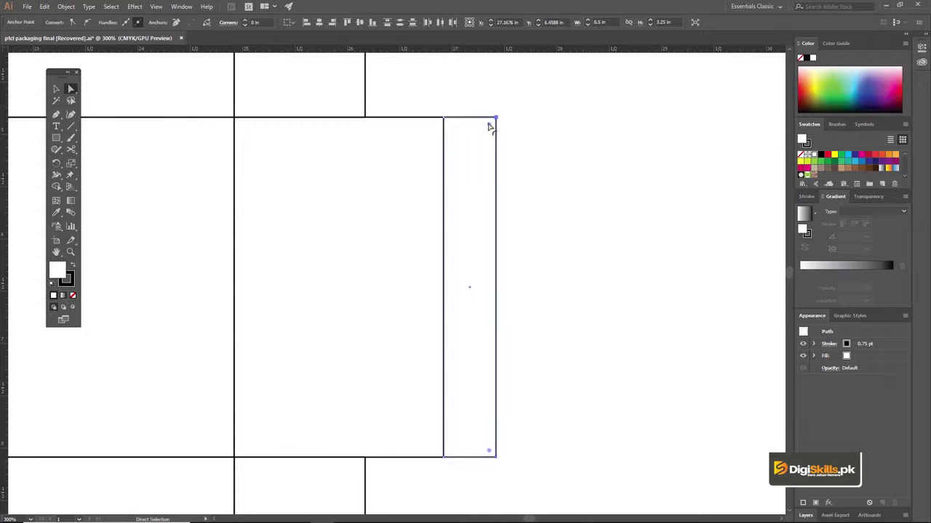
drag(489, 125, 471, 141)
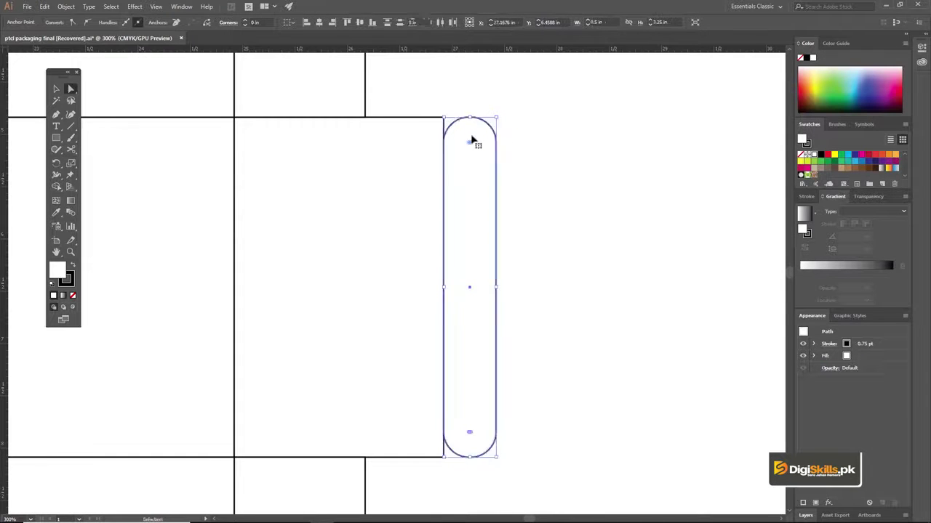
key(ctrl+z)
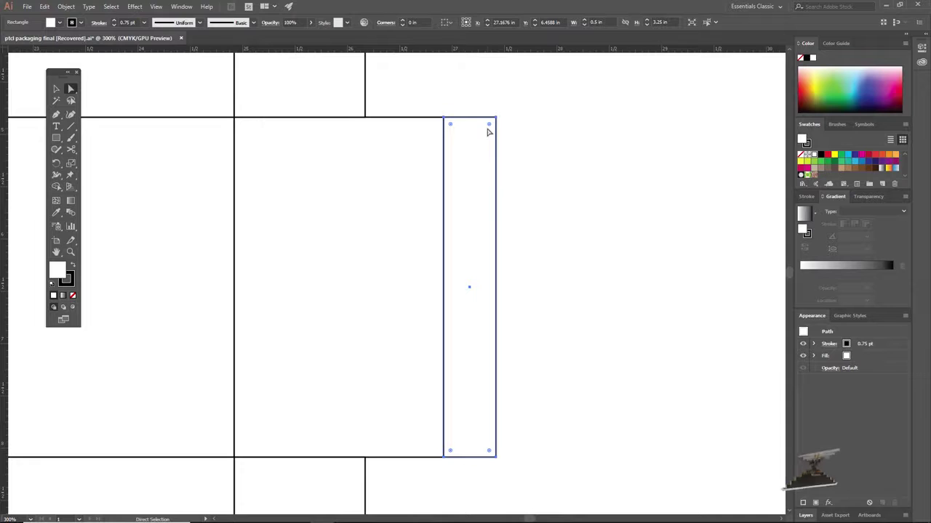
- Round only the two outer corners of the right glue flap to a radius of about 0.31 in
click(495, 118)
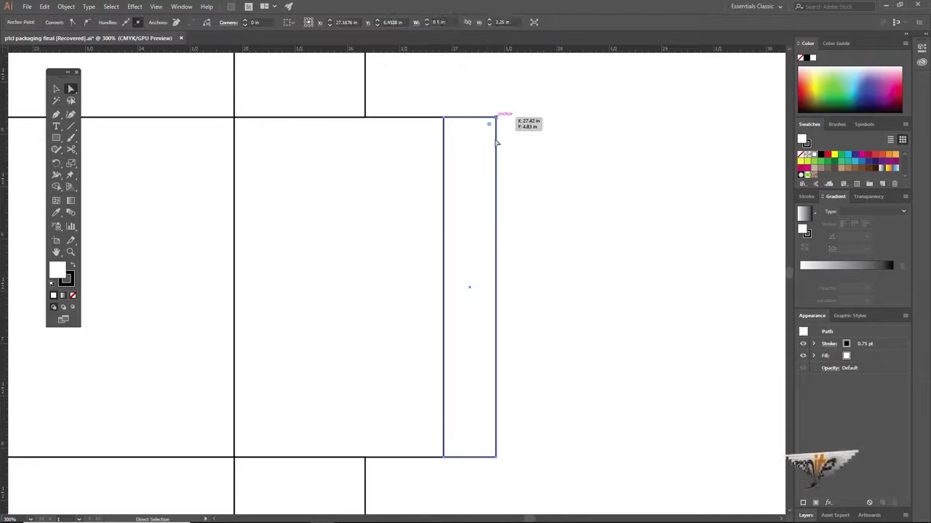
shift+click(496, 456)
drag(490, 128, 484, 131)
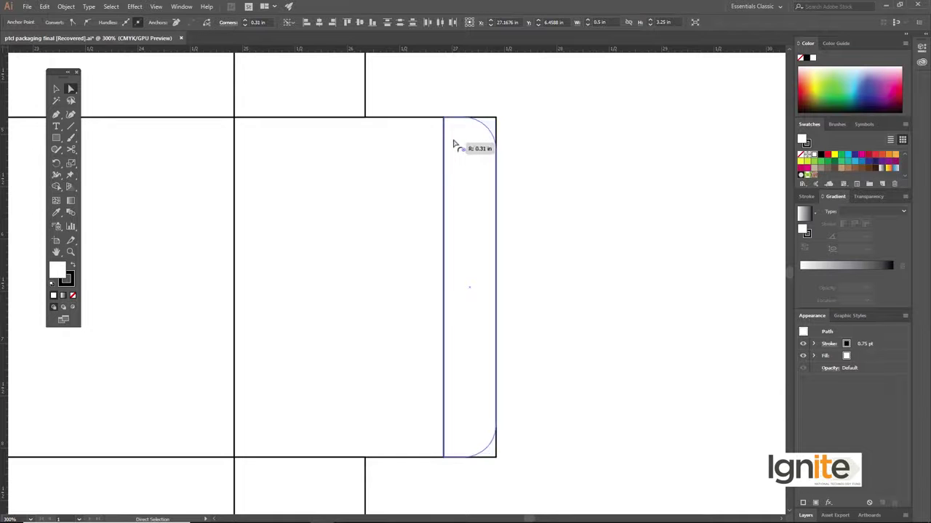
drag(454, 144, 454, 144)
- Round only the two outer corners of the left glue flap to a radius of about 0.39 in
key(space)
drag(218, 210, 693, 177)
drag(95, 181, 407, 185)
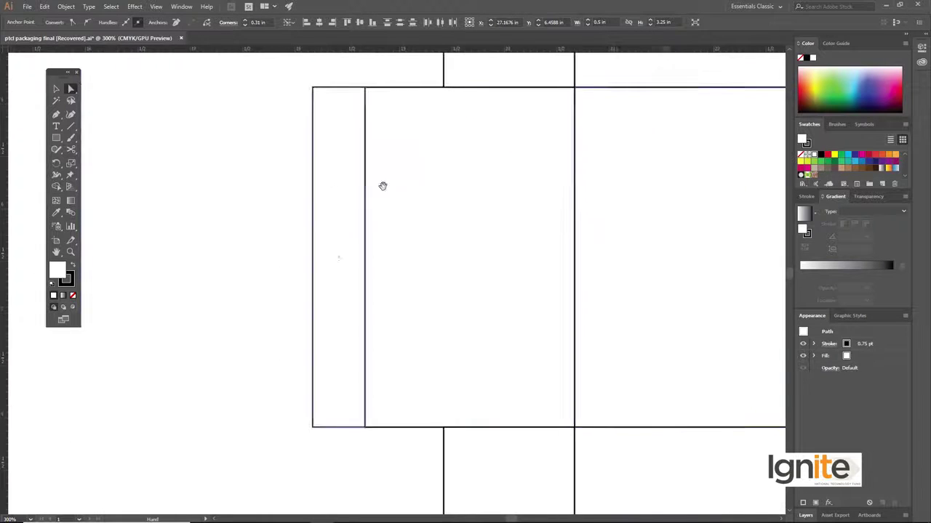
drag(327, 173, 345, 184)
click(331, 99)
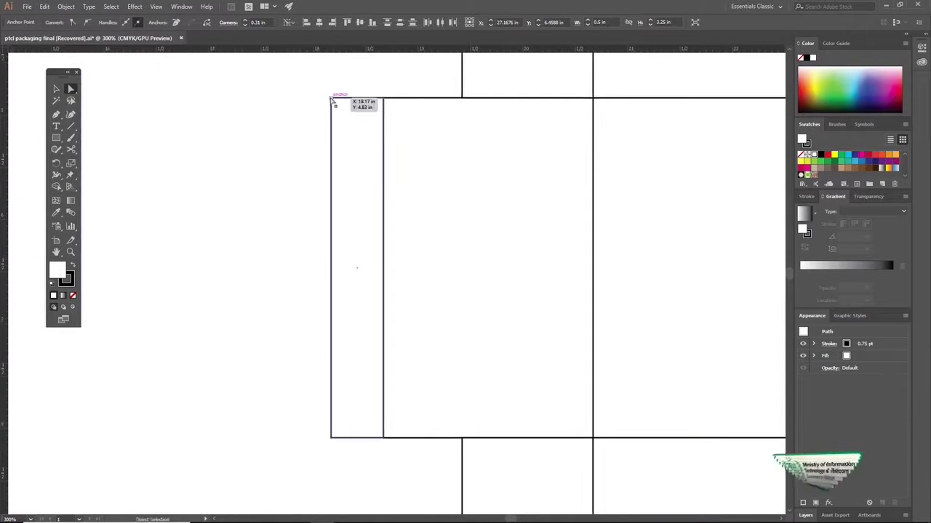
shift+click(332, 439)
drag(337, 105, 385, 128)
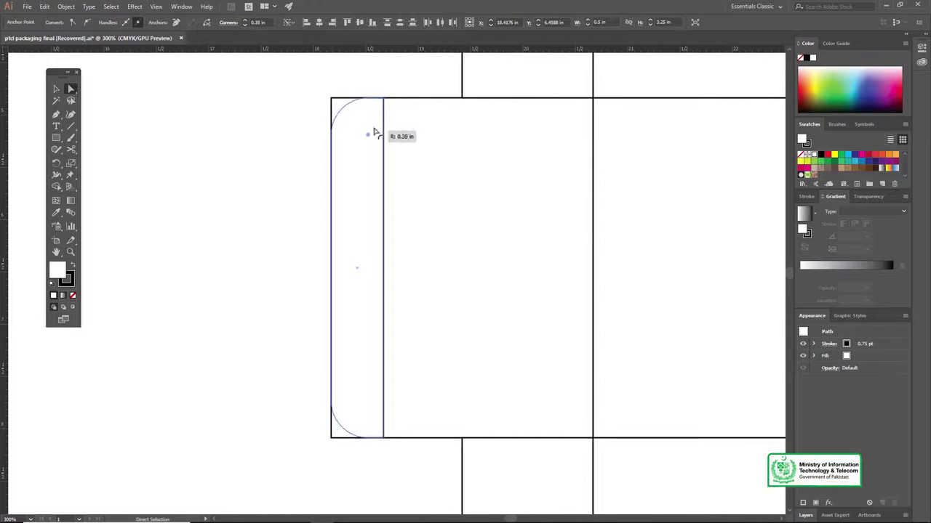
- Look over the whole dieline, check the four side flaps one by one and examine the upper right one up close
key(z)
alt+click(514, 189)
alt+click(514, 189)
alt+click(488, 274)
alt+click(418, 323)
key(v)
drag(408, 257, 438, 220)
click(447, 210)
click(332, 210)
click(335, 324)
click(466, 320)
key(z)
click(443, 227)
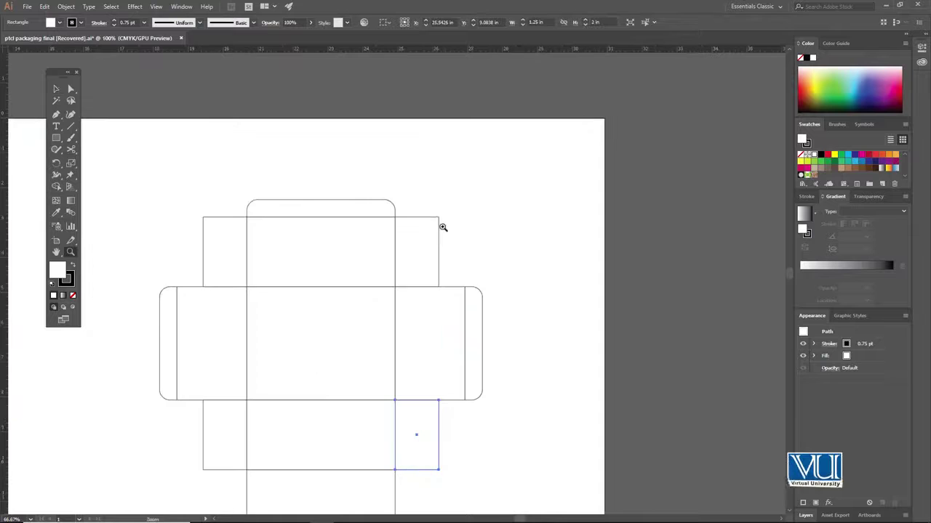
click(421, 261)
click(424, 281)
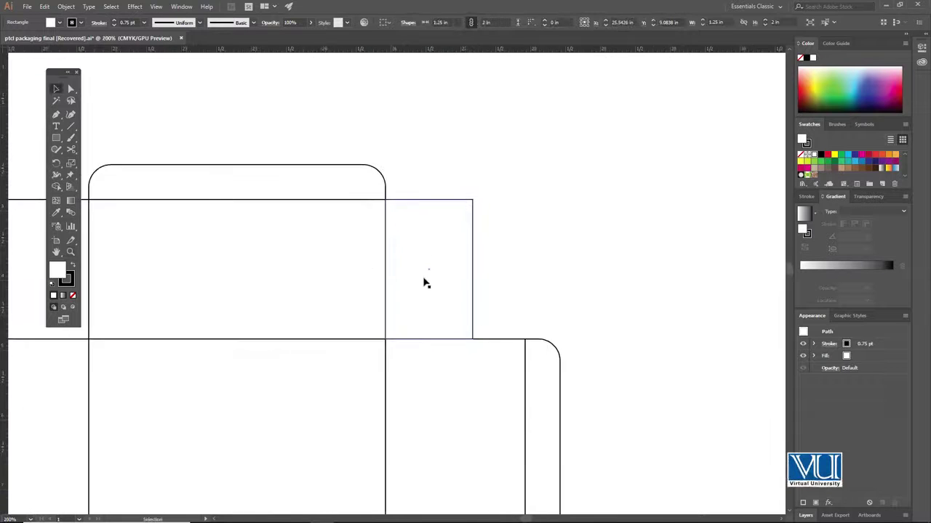
key(v)
click(476, 143)
click(444, 160)
right_click(446, 160)
mouse_move(499, 313)
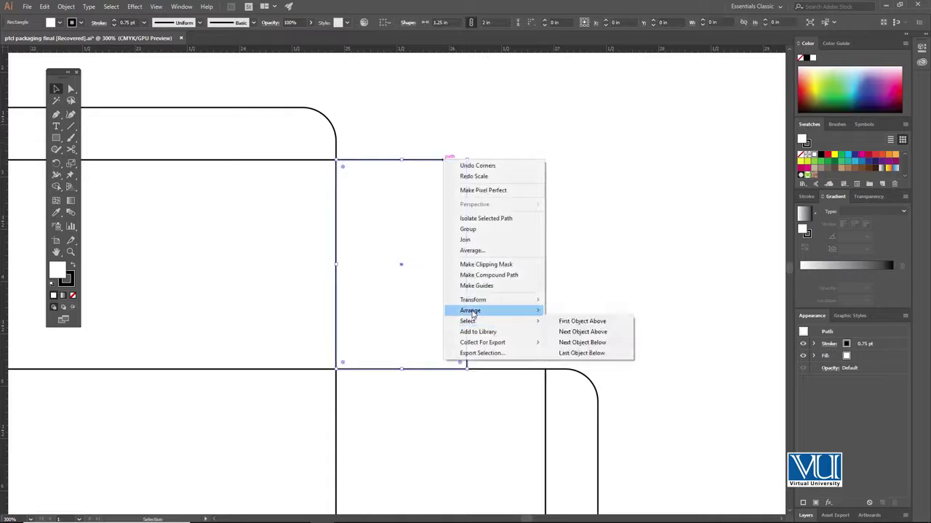
mouse_move(537, 299)
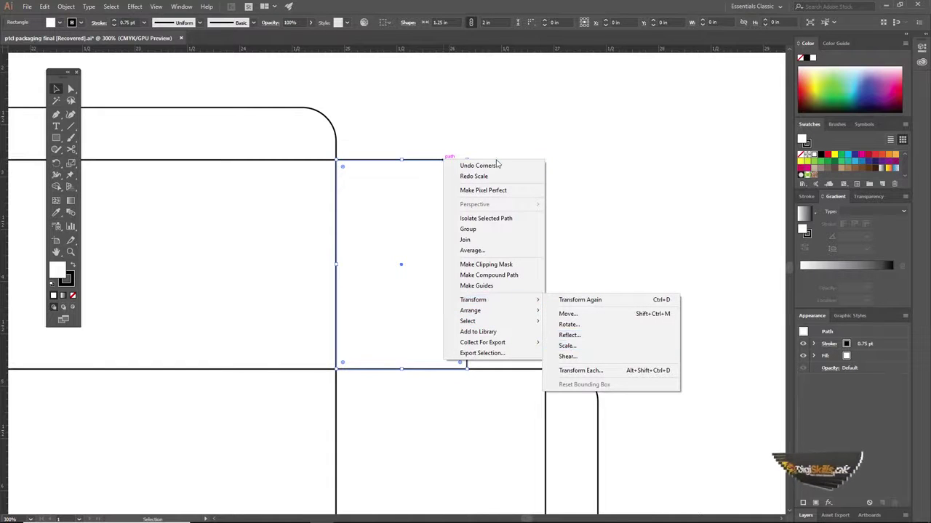
click(185, 81)
- Taper the upper right side flap by scaling only its two outer corner points uniformly to 80%, and deselect it
key(a)
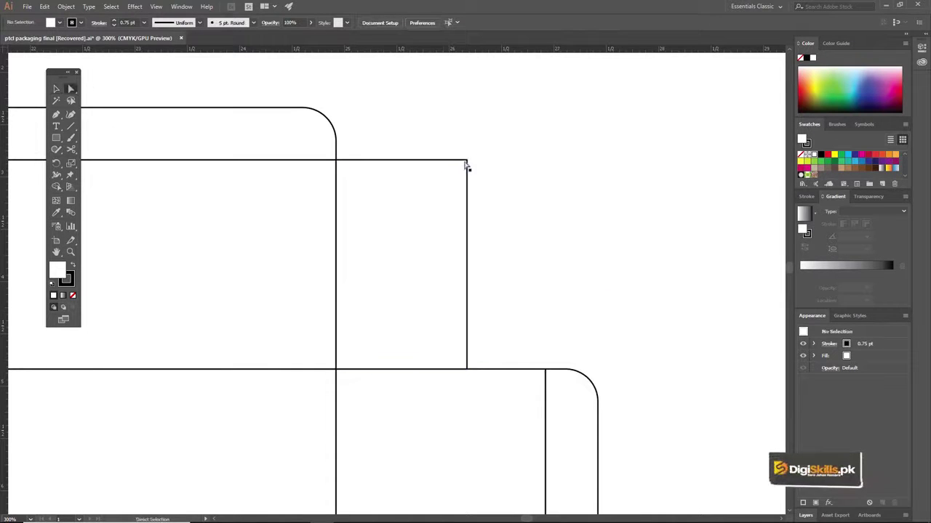
click(467, 161)
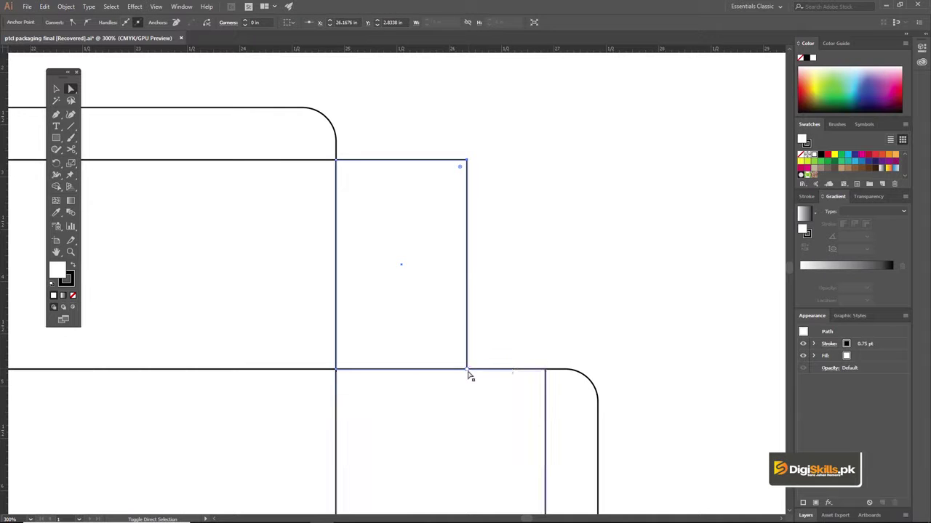
shift+click(467, 370)
right_click(428, 209)
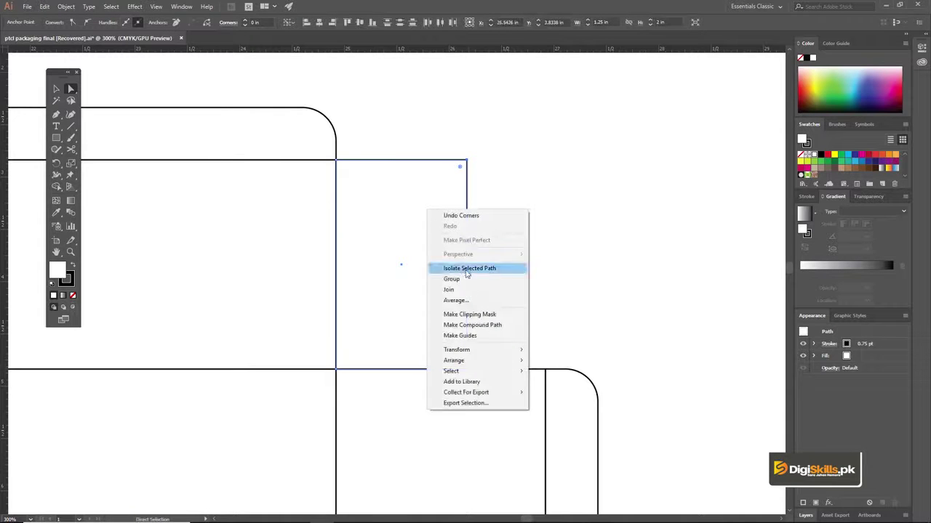
mouse_move(485, 351)
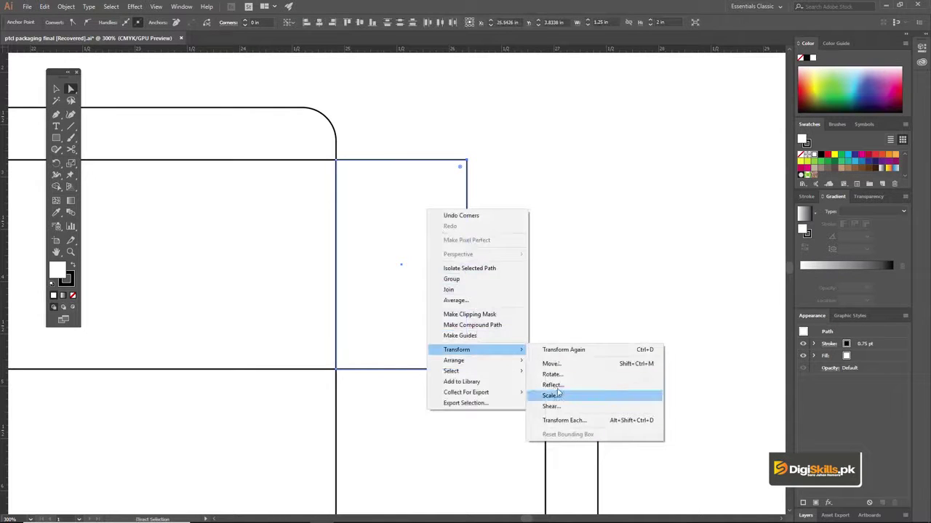
click(554, 397)
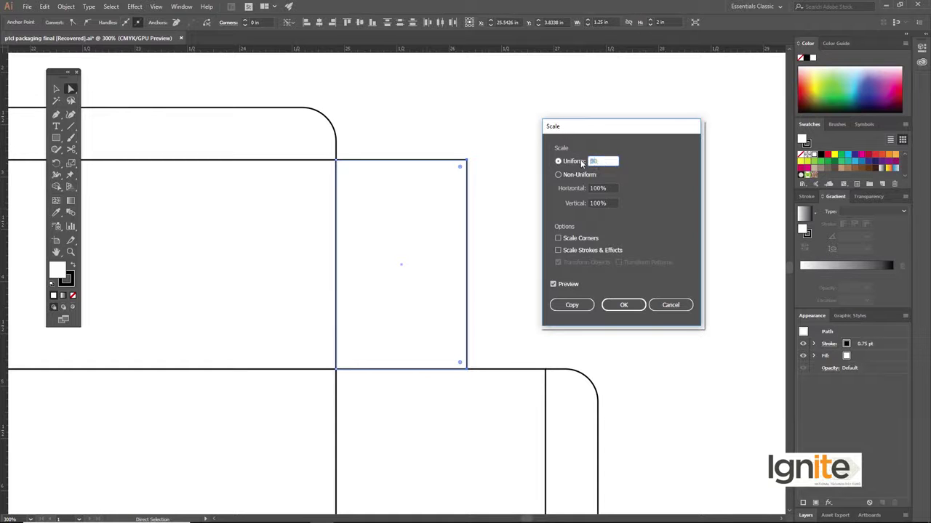
click(622, 305)
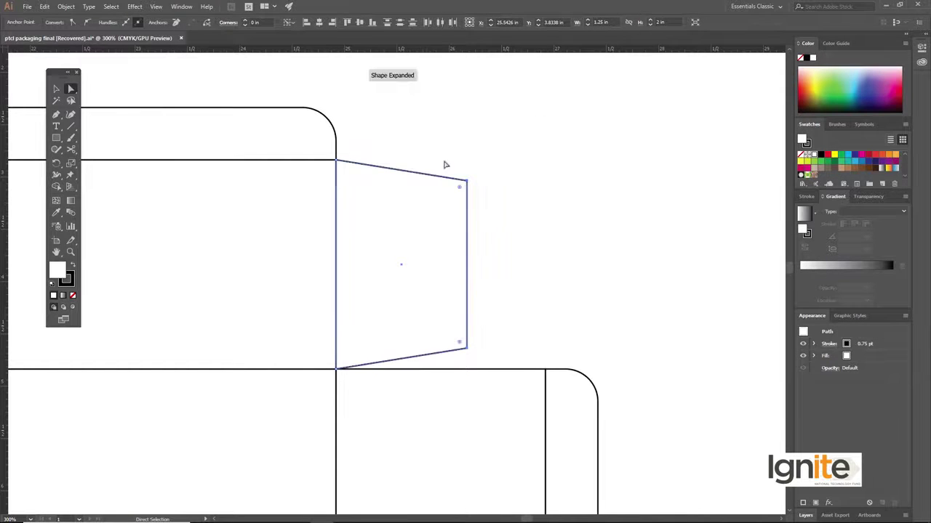
key(v)
click(411, 140)
- Taper the upper left side flap by scaling only its two outer corner points uniformly to 80%
drag(450, 223, 705, 238)
drag(113, 179, 398, 187)
drag(307, 170, 311, 137)
click(71, 90)
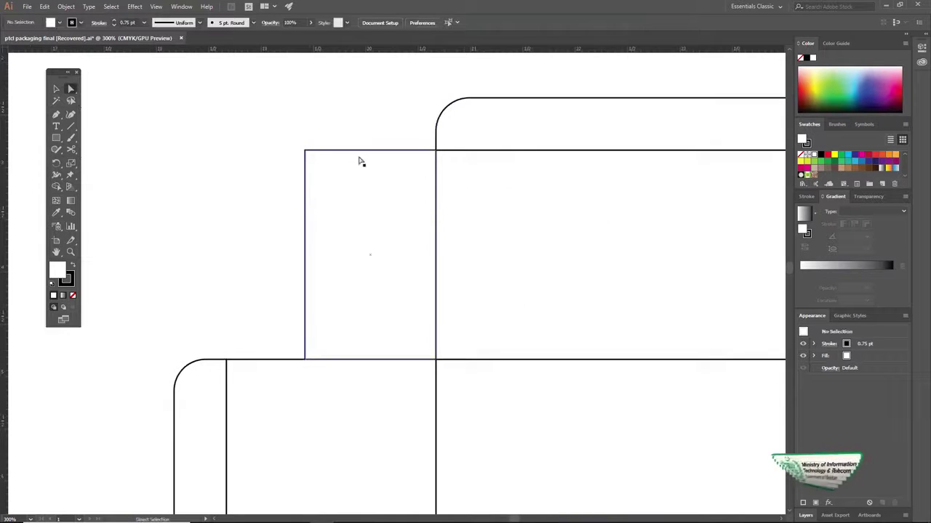
click(308, 154)
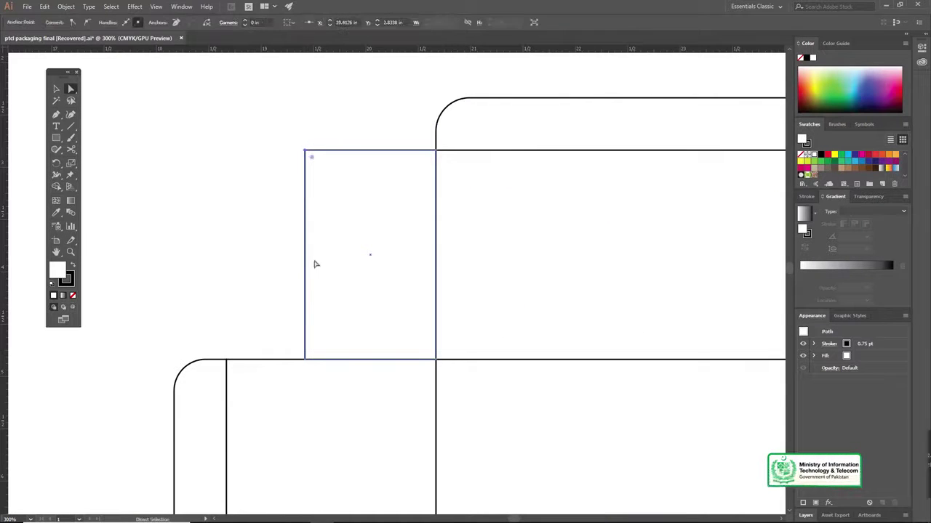
click(306, 360)
click(297, 146)
right_click(334, 184)
mouse_move(373, 326)
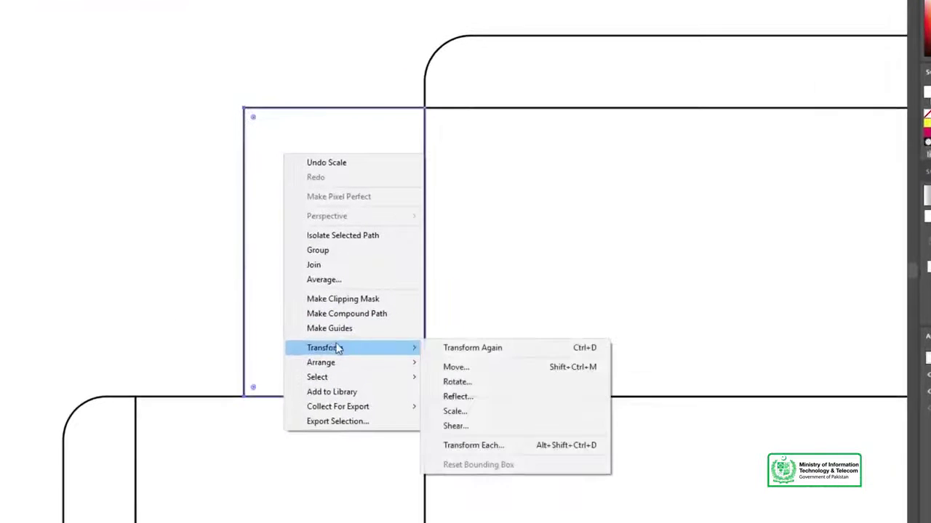
click(454, 412)
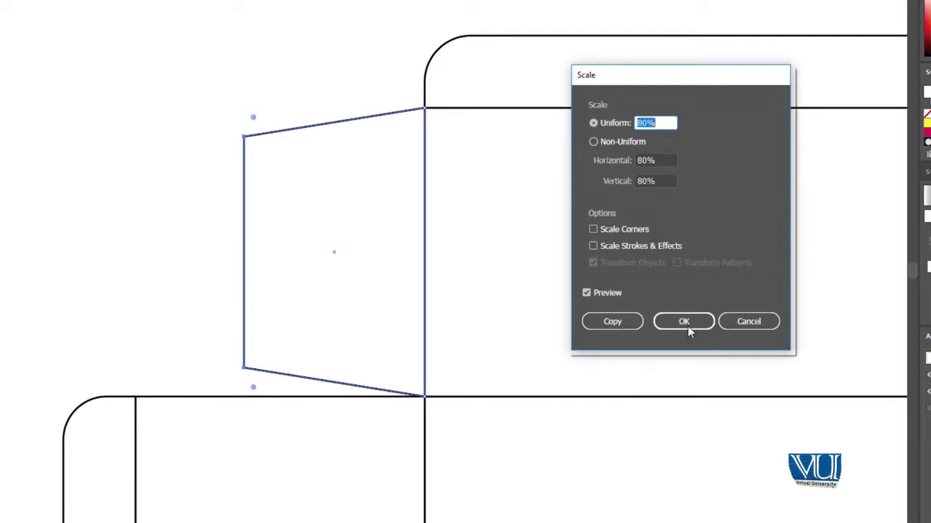
click(684, 322)
- Taper the lower right side flap by scaling only its two outer corner points uniformly to 80%
alt+click(460, 384)
ctrl+alt+click(460, 385)
ctrl+click(474, 372)
ctrl+click(360, 311)
ctrl+click(360, 311)
click(365, 308)
drag(288, 231, 456, 297)
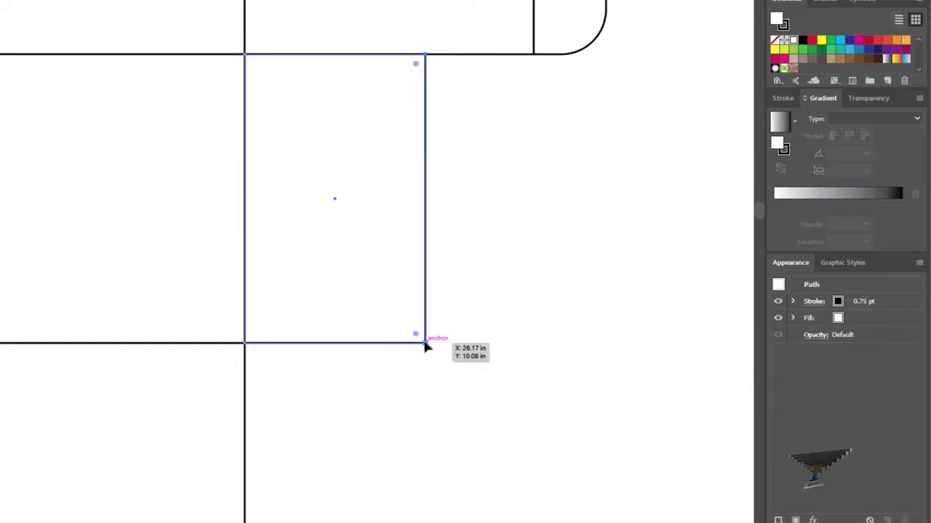
right_click(383, 189)
mouse_move(447, 383)
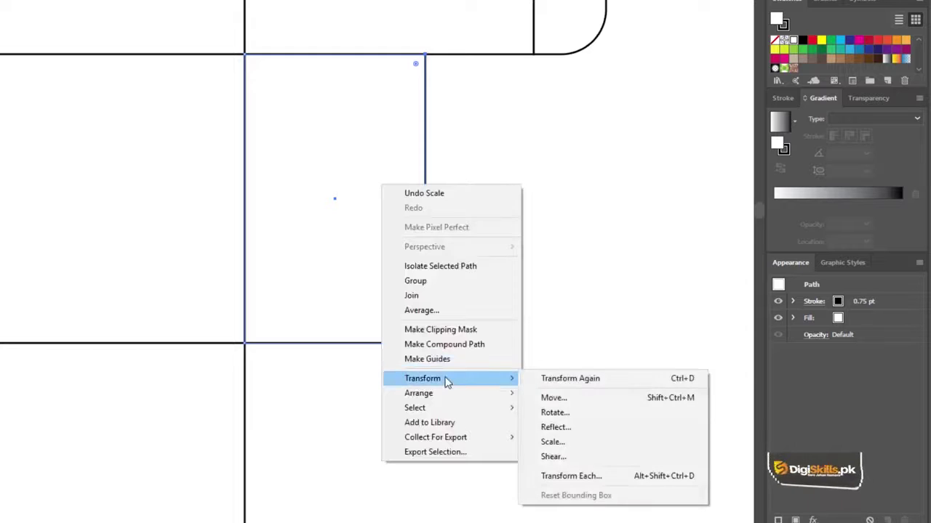
click(552, 442)
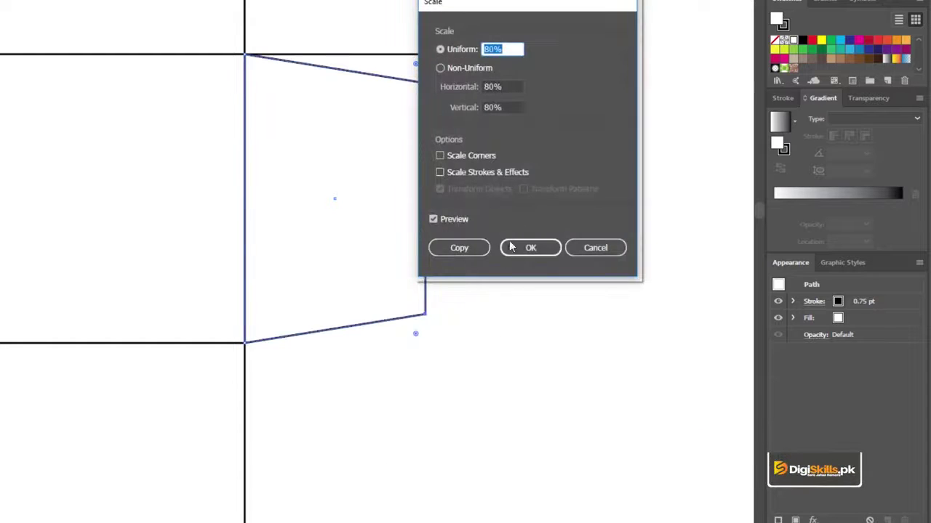
click(516, 246)
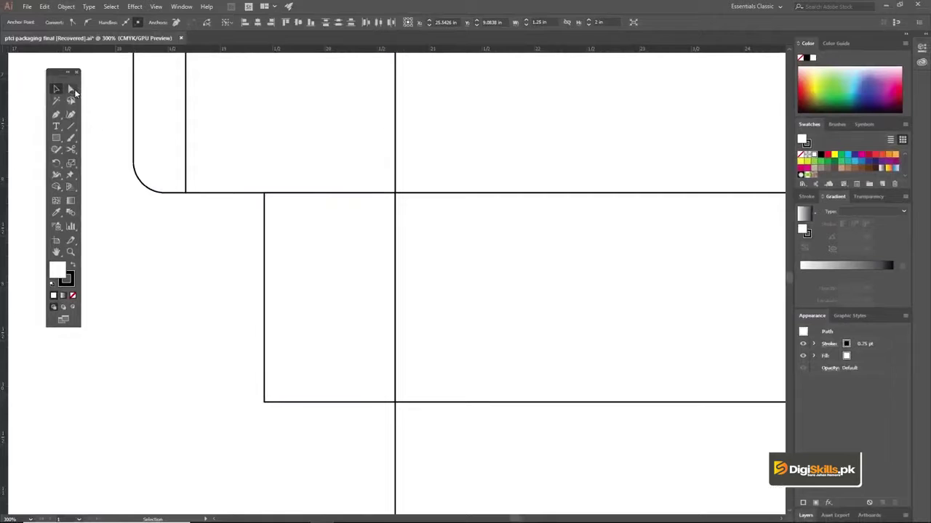
- Taper the lower left side flap by scaling only its two outer corner points uniformly to 80%, and deselect it
click(72, 90)
click(265, 195)
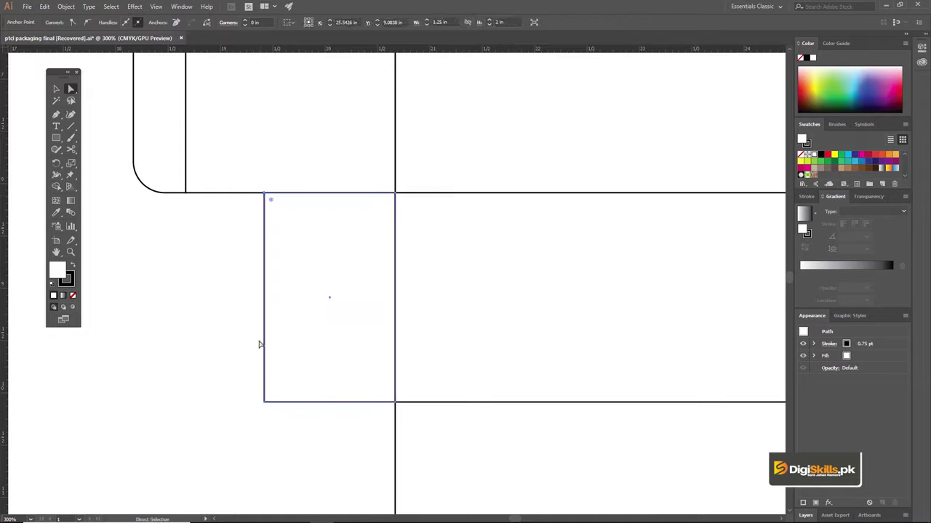
shift+click(265, 401)
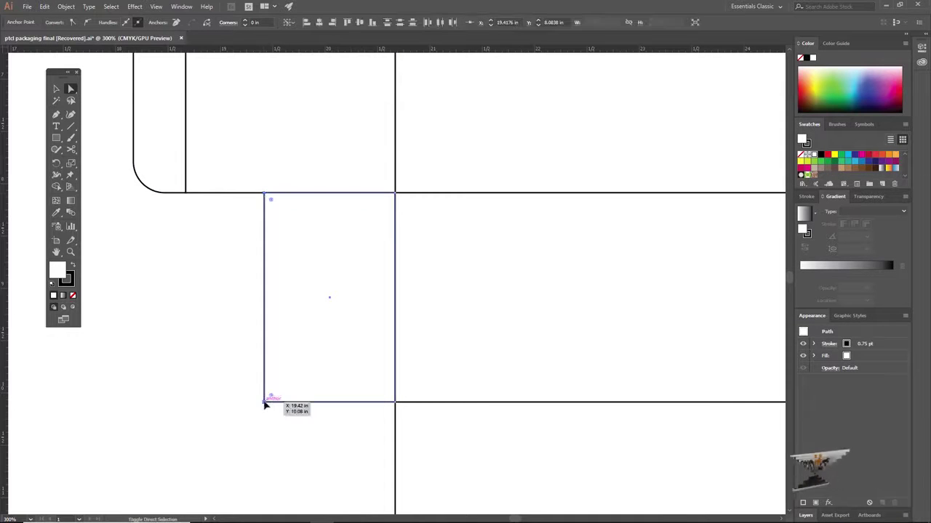
right_click(287, 252)
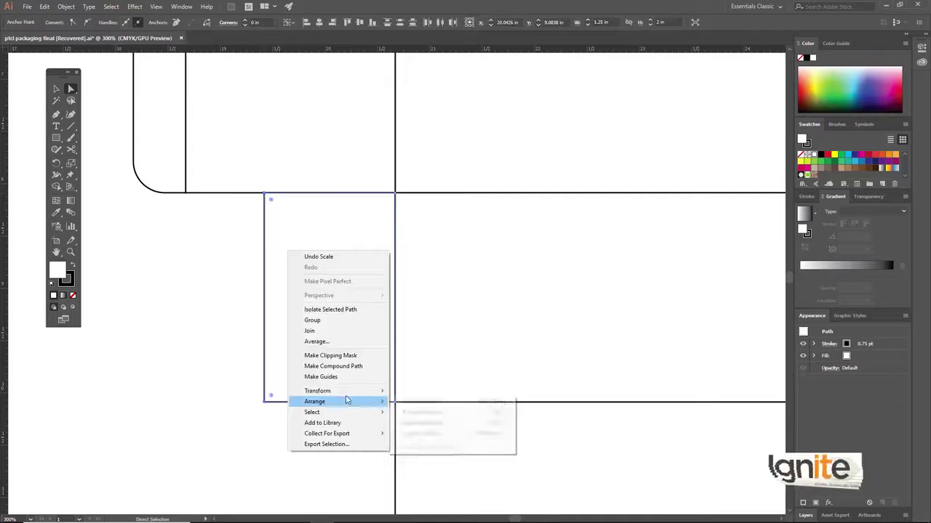
mouse_move(347, 397)
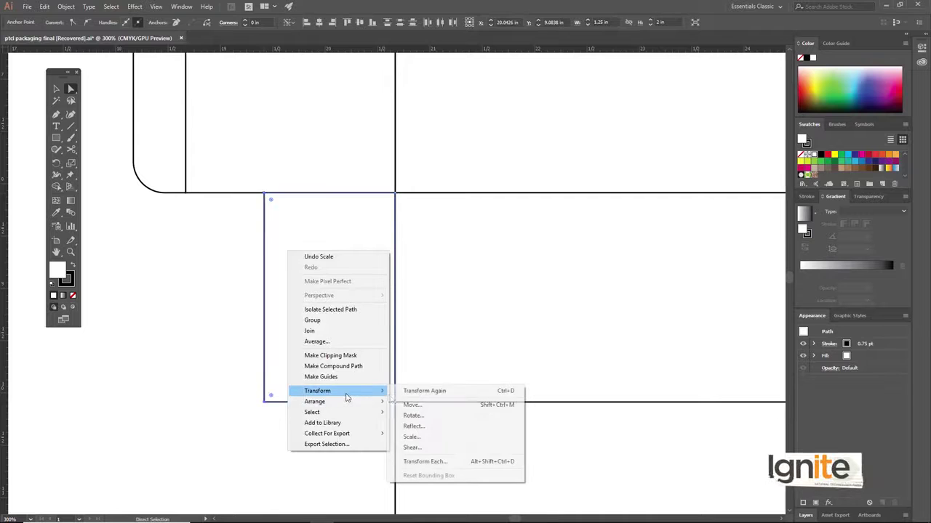
click(412, 436)
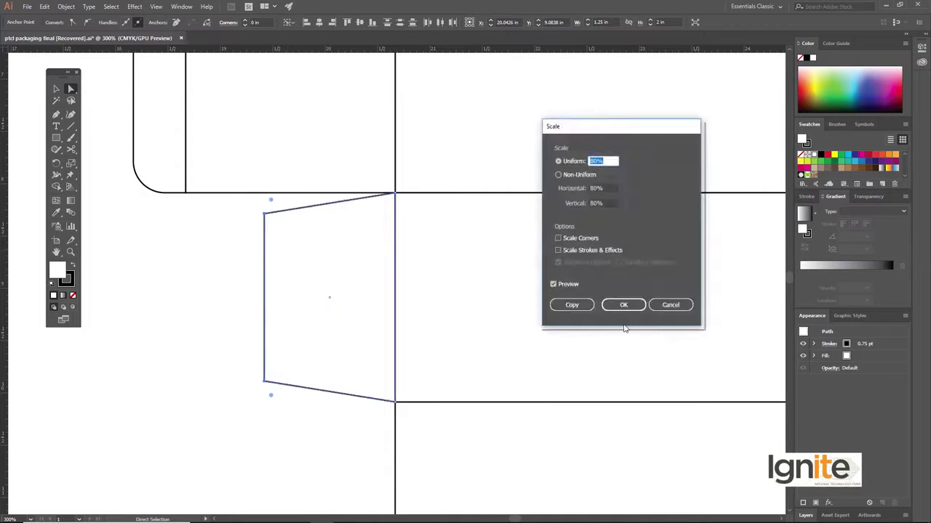
click(615, 309)
click(58, 89)
key(z)
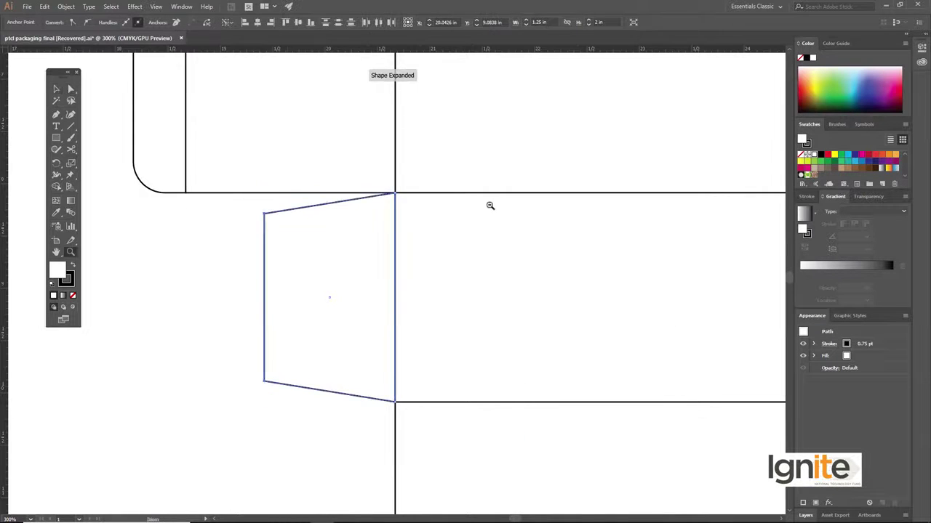
alt+click(491, 205)
alt+click(477, 273)
alt+click(441, 273)
key(v)
drag(452, 268, 500, 256)
click(209, 252)
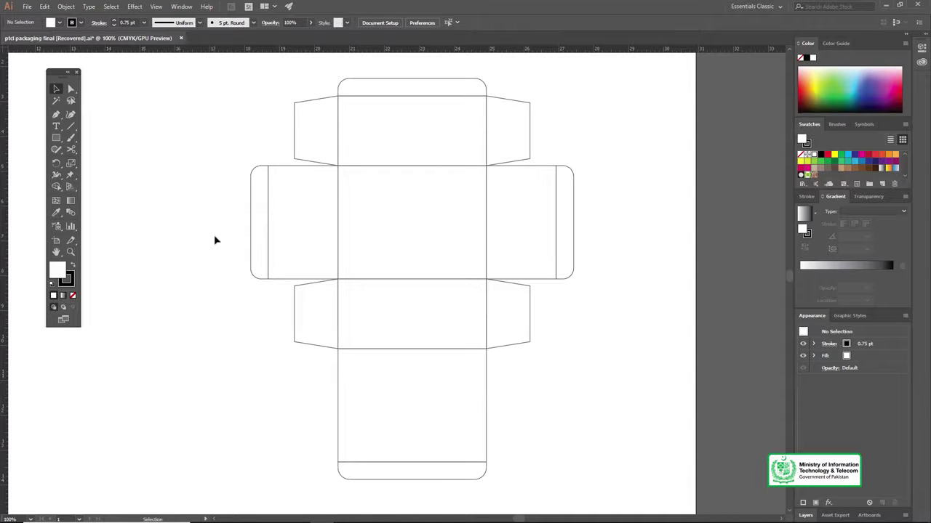
key(z)
alt+click(223, 236)
key(v)
drag(214, 235, 225, 191)
drag(114, 203, 122, 197)
key(ctrl+z)
click(124, 213)
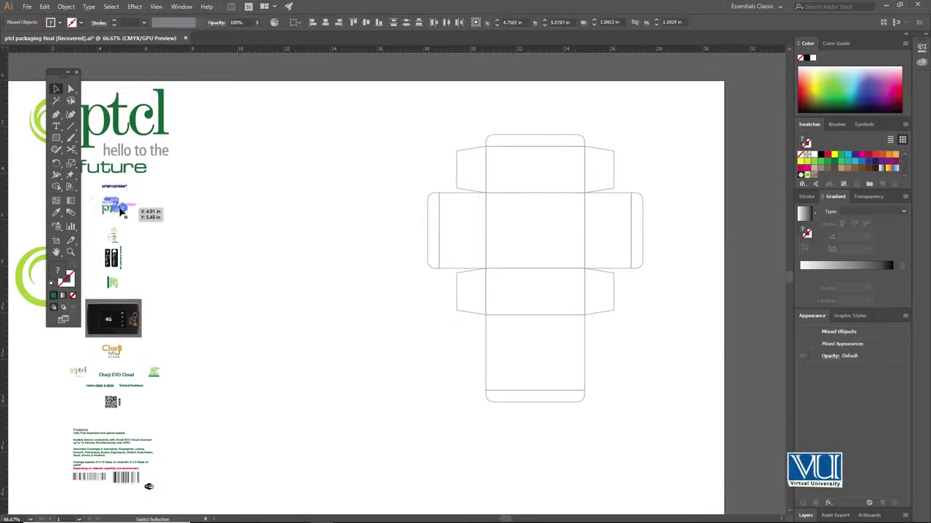
key(ctrl+g)
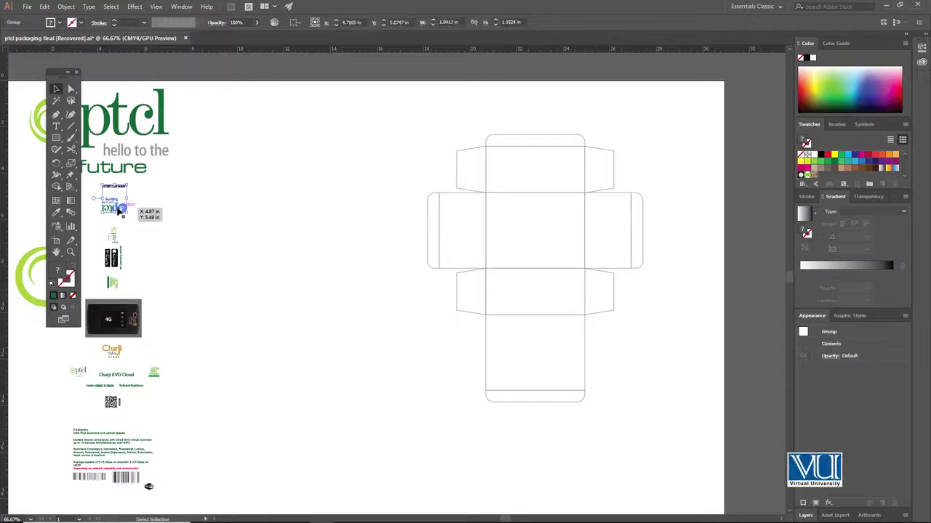
- Examine the grouped upside-down ptcl logo and web address up close
key(z)
drag(200, 287, 428, 331)
key(v)
click(432, 330)
drag(431, 288, 436, 219)
drag(255, 208, 461, 378)
click(439, 335)
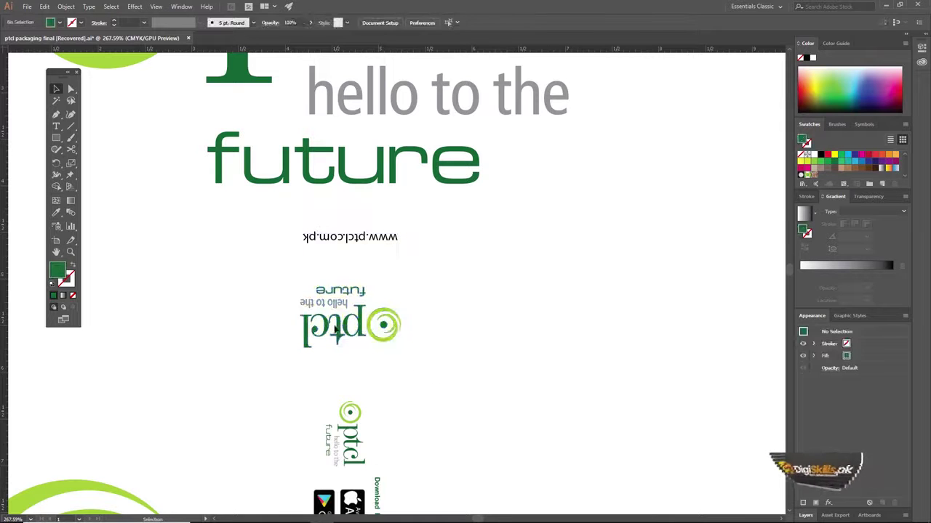
- Move the upside-down ptcl logo group onto the dieline's upper panel and bring it to the front
click(347, 331)
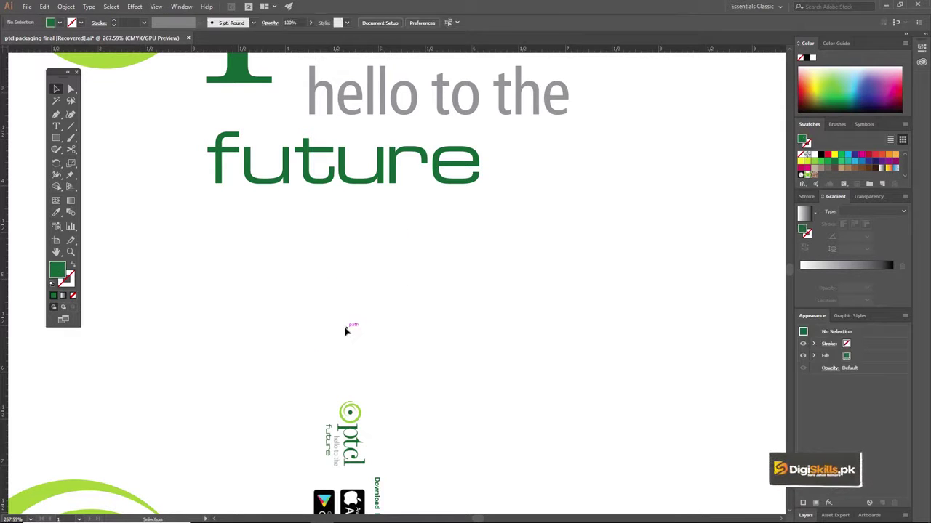
key(z)
alt+click(476, 297)
alt+click(473, 298)
alt+click(373, 317)
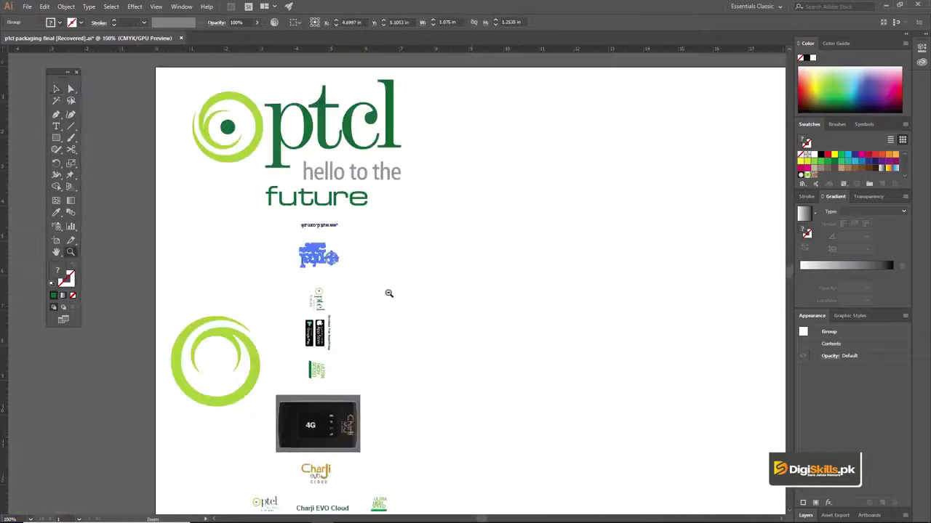
alt+click(389, 294)
key(v)
drag(353, 259, 578, 268)
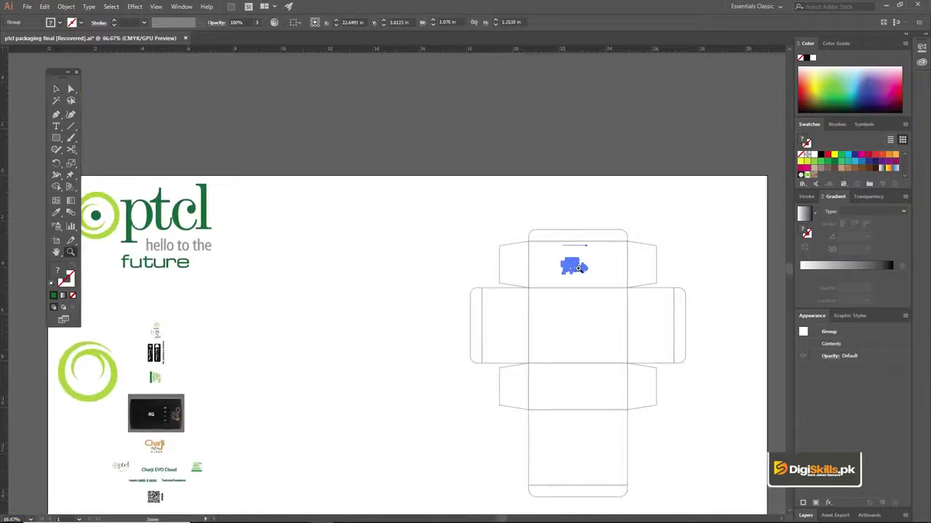
right_click(588, 269)
mouse_move(633, 373)
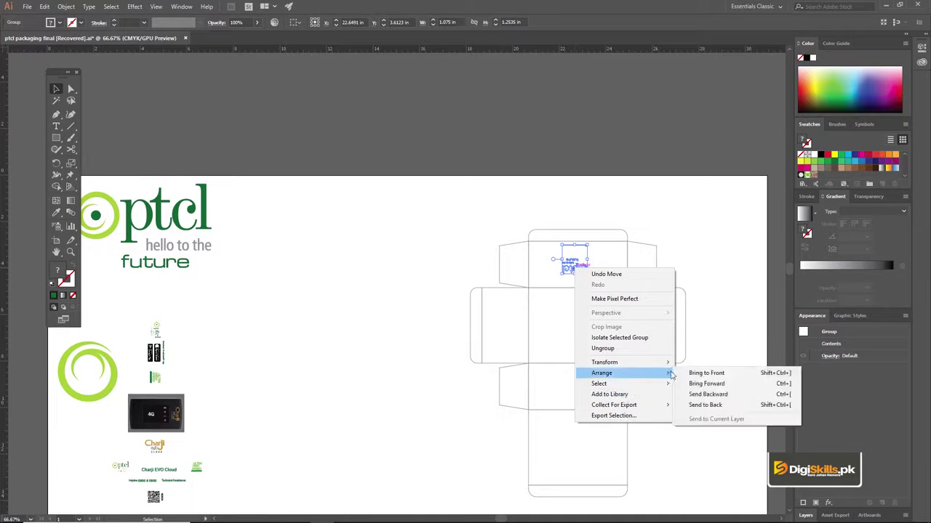
click(703, 373)
- Align the ptcl logo group and the upper panel to each other's horizontal and vertical centers
key(z)
click(574, 266)
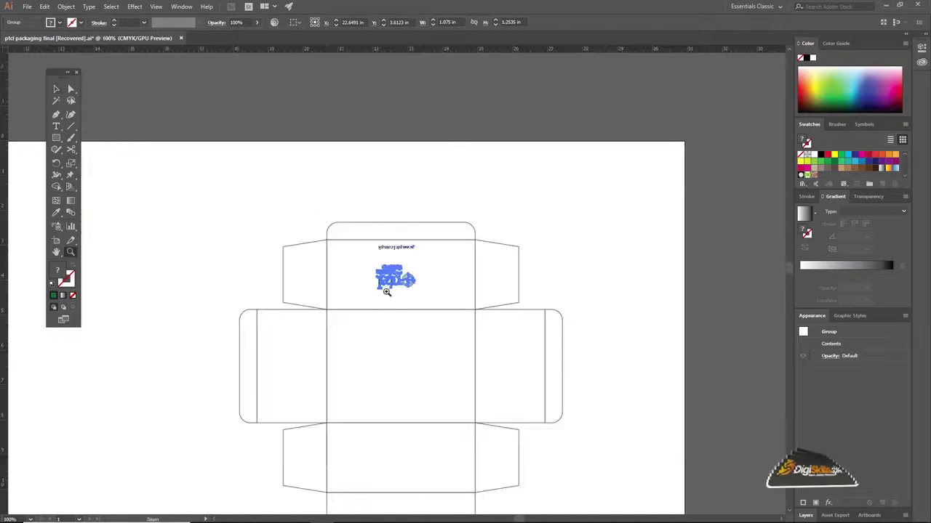
click(579, 271)
click(400, 287)
key(v)
drag(398, 258, 484, 321)
key(ctrl+space)
click(425, 303)
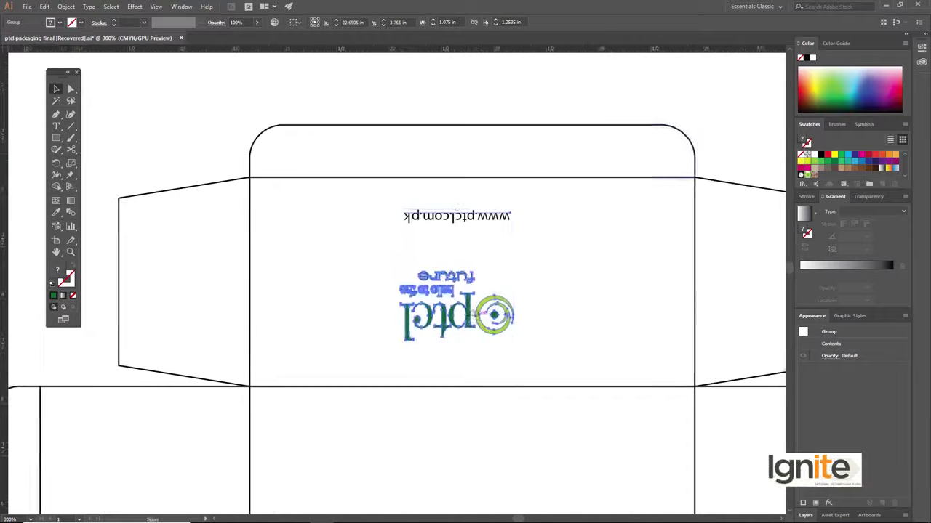
shift+click(567, 219)
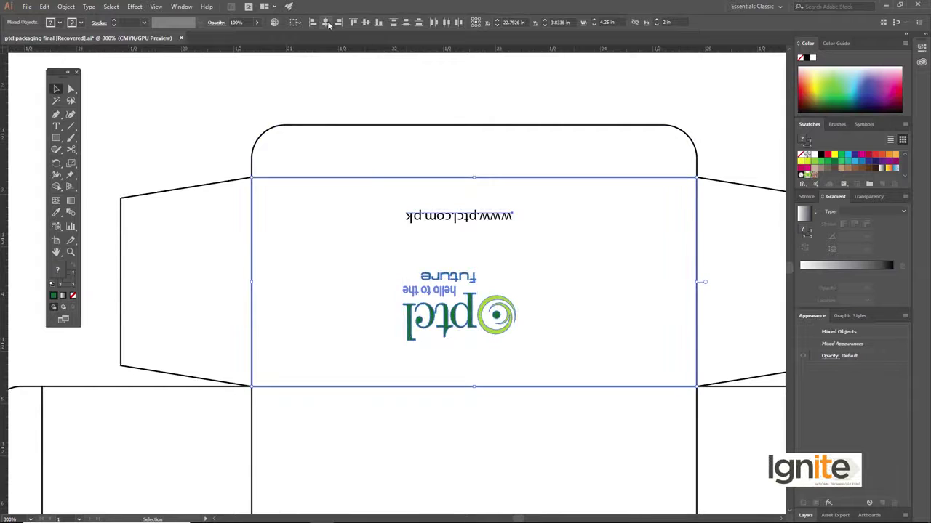
click(326, 22)
click(366, 22)
- Nudge the upper panel and its logo group down and right until the panel meets its neighbors, and deselect them
key(Down)
key(Down)
key(Right)
key(Right)
key(Right)
key(Right)
key(Right)
key(Right)
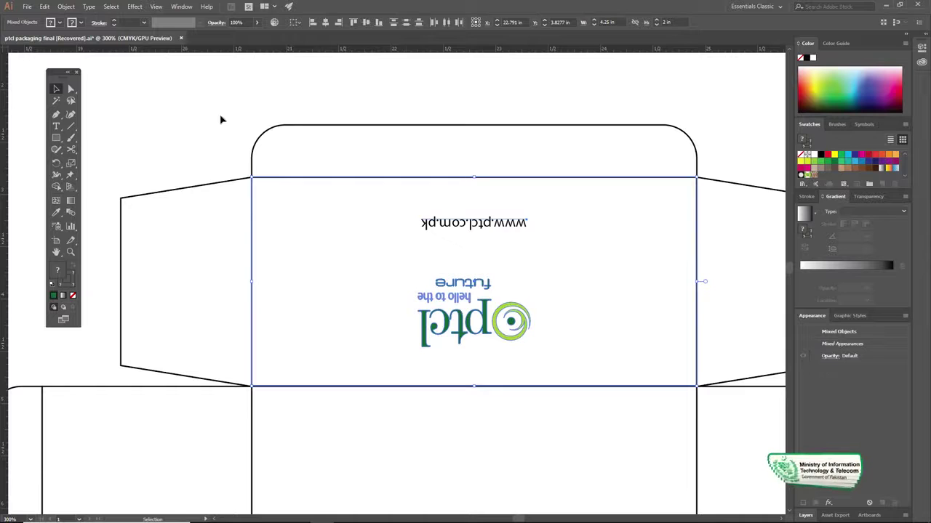
click(222, 120)
- Look over the whole dieline and the remaining artwork, checking the vertical group of ptcl logo and app store badges
key(ctrl+minus)
key(ctrl+minus)
key(z)
alt+click(410, 287)
key(alt+v)
drag(401, 300, 436, 166)
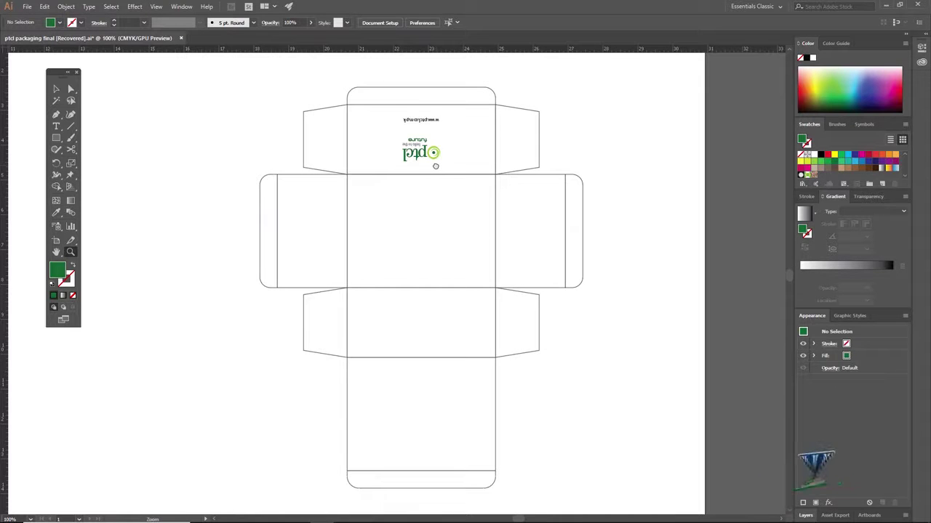
scroll(403, 211, left, 10)
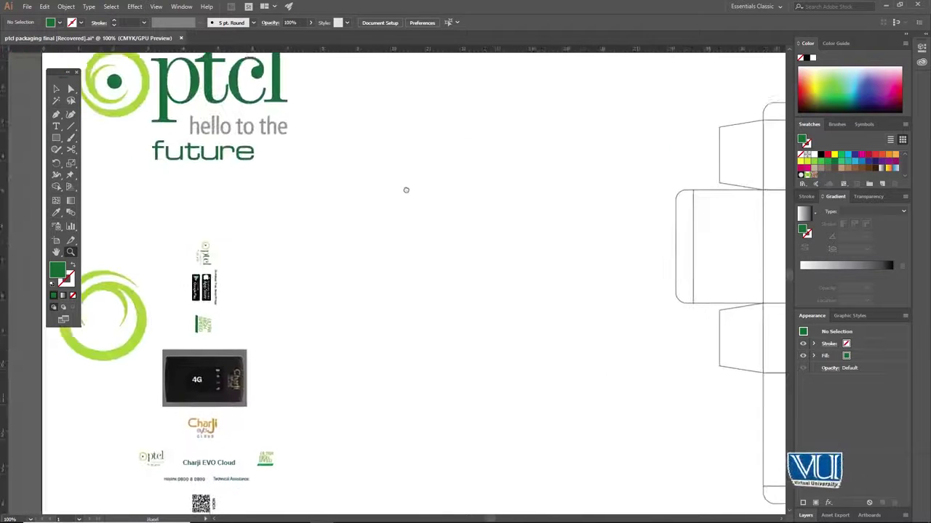
key(v)
click(253, 234)
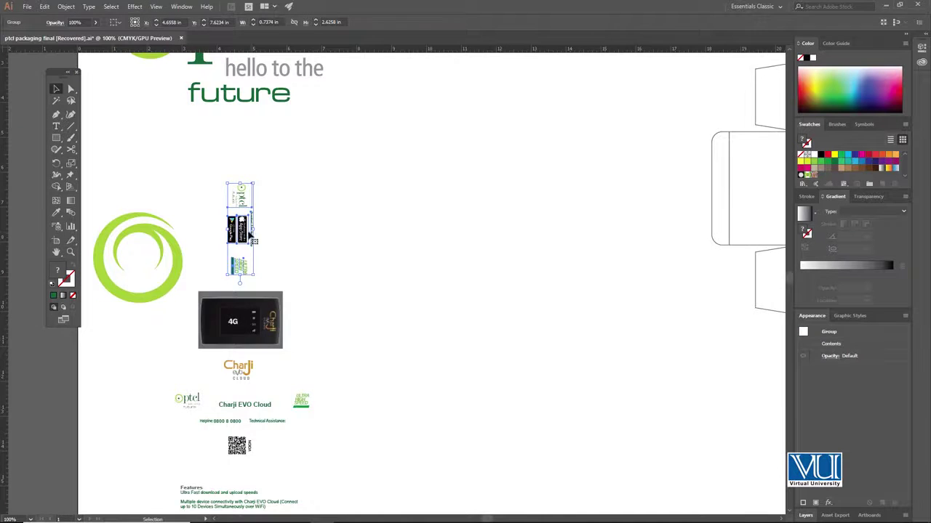
drag(290, 299, 246, 260)
click(260, 269)
- Move the 4G device picture and the Charji evo Cloud logo onto the dieline's central panel and bring them to the front
click(206, 289)
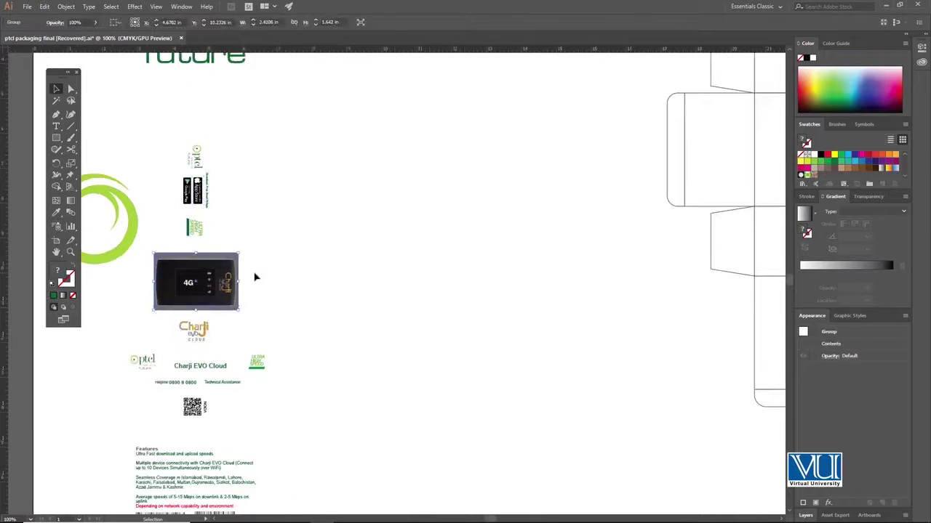
shift+click(193, 330)
drag(205, 301, 550, 269)
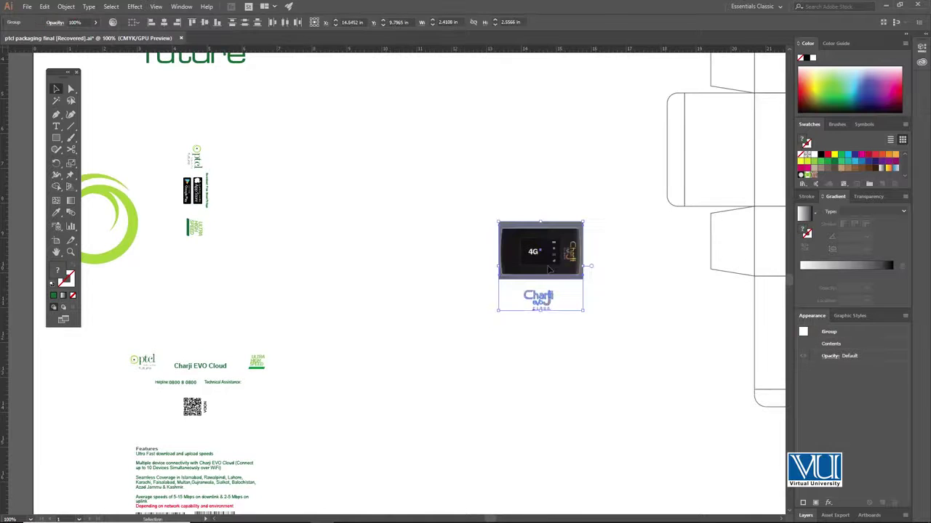
drag(613, 245, 313, 281)
drag(246, 293, 531, 189)
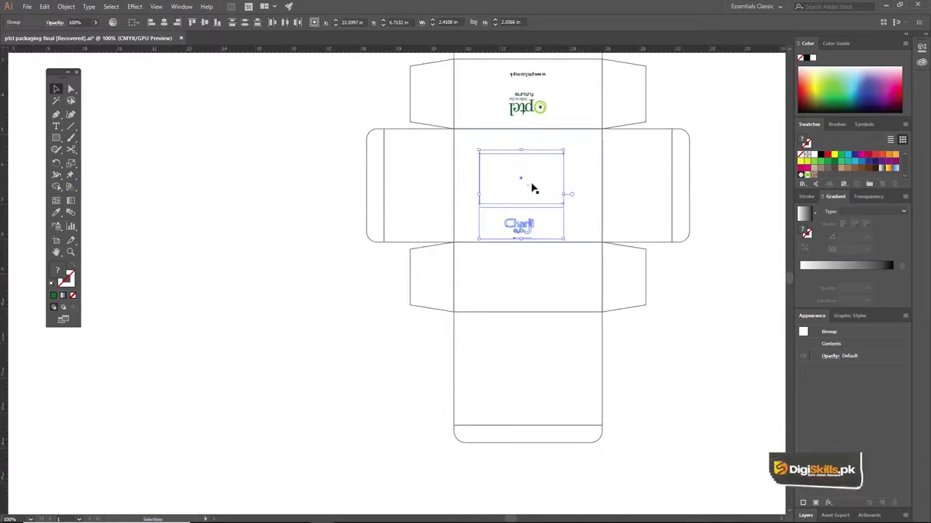
right_click(531, 187)
mouse_move(558, 278)
click(647, 279)
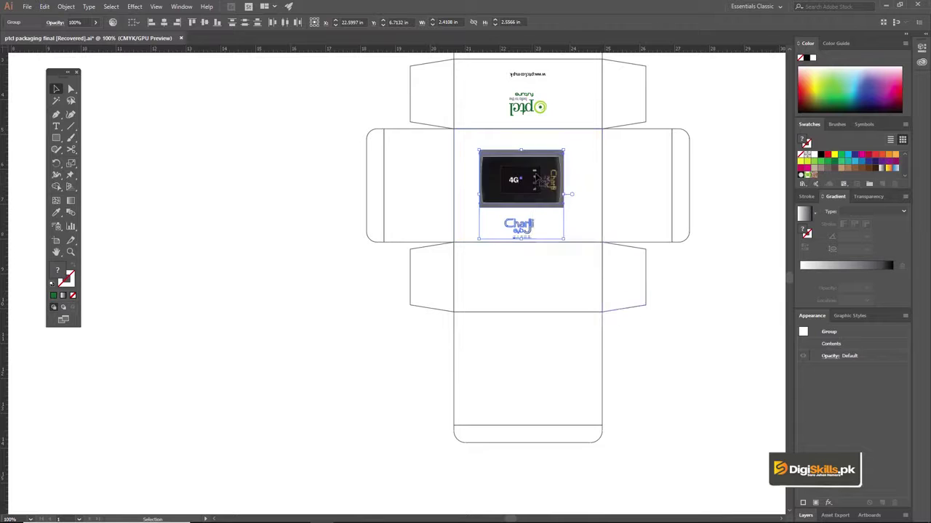
- Group the 4G device picture with the Charji evo Cloud logo below it on the central panel
click(525, 193)
click(451, 221)
drag(438, 232, 503, 204)
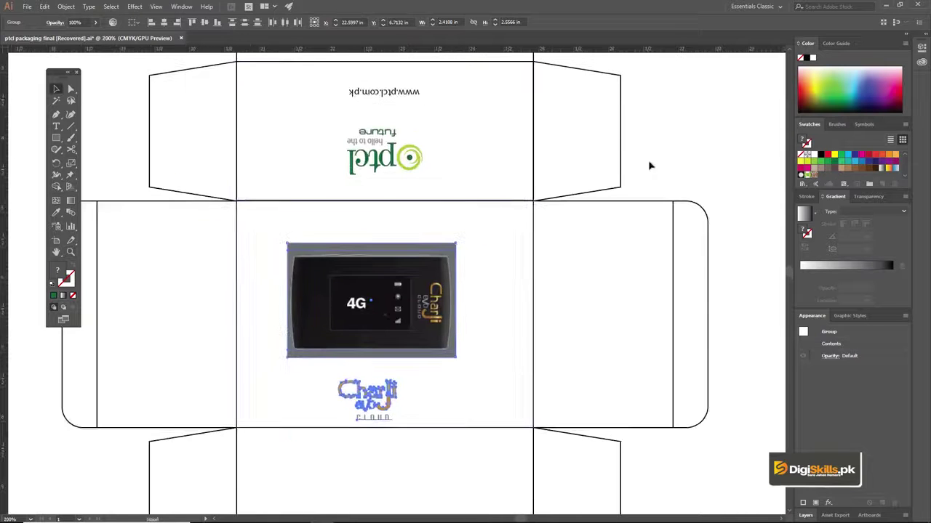
click(648, 159)
click(417, 318)
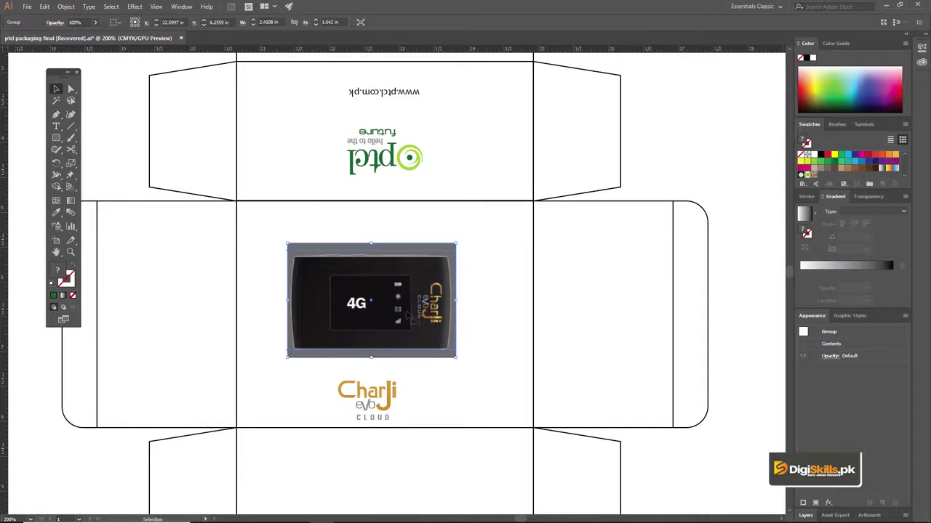
click(673, 160)
drag(408, 286, 466, 274)
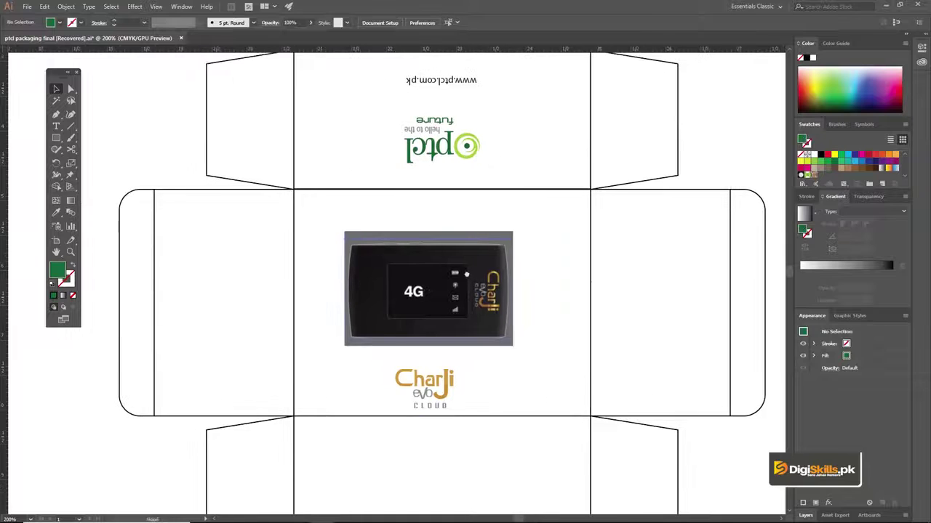
click(467, 274)
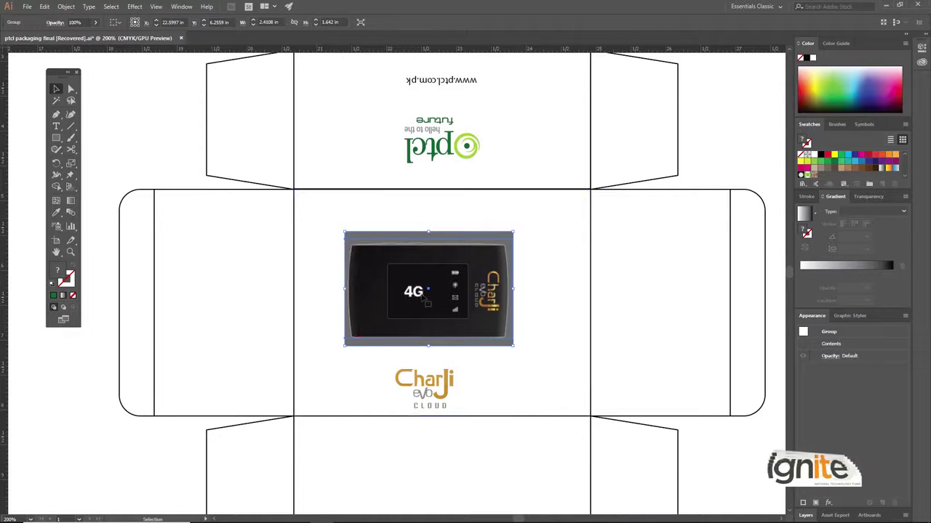
shift+click(420, 384)
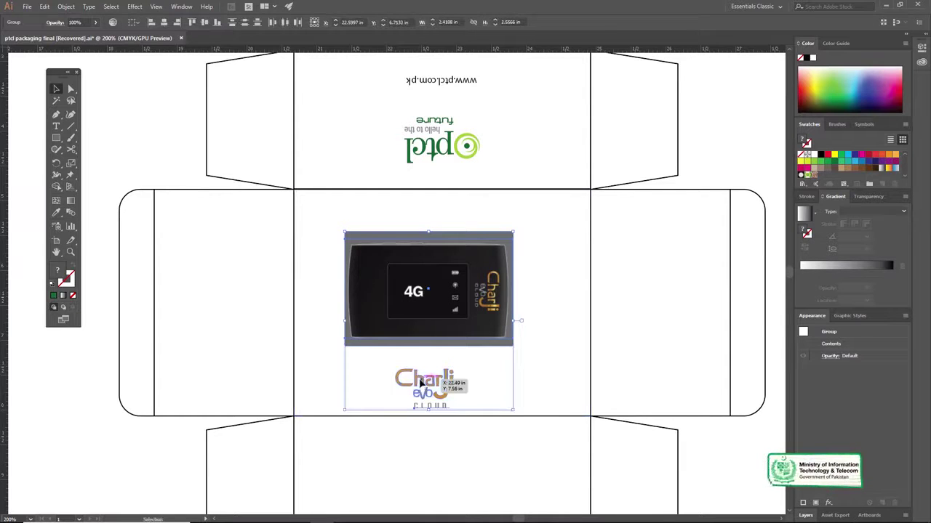
key(a)
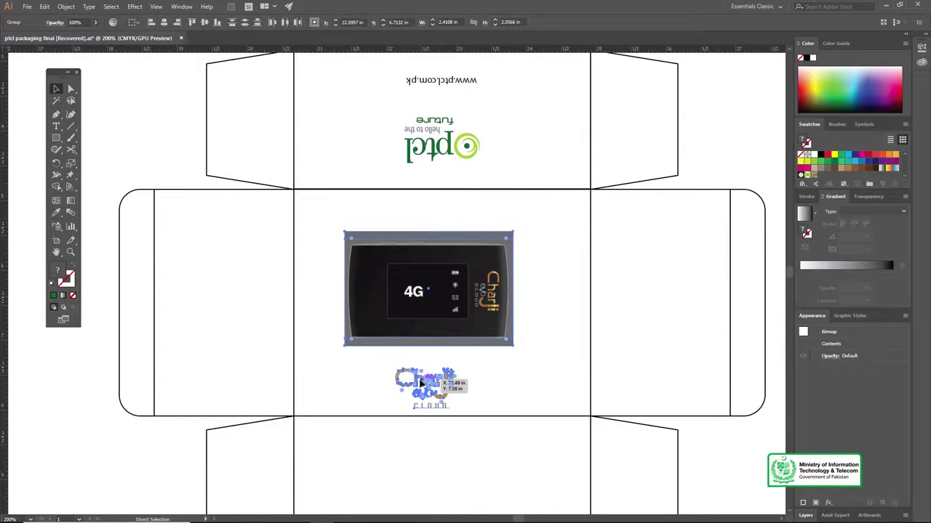
key(ctrl+g)
- Align the device picture group and the central panel to each other's horizontal and vertical centers
drag(427, 323, 466, 322)
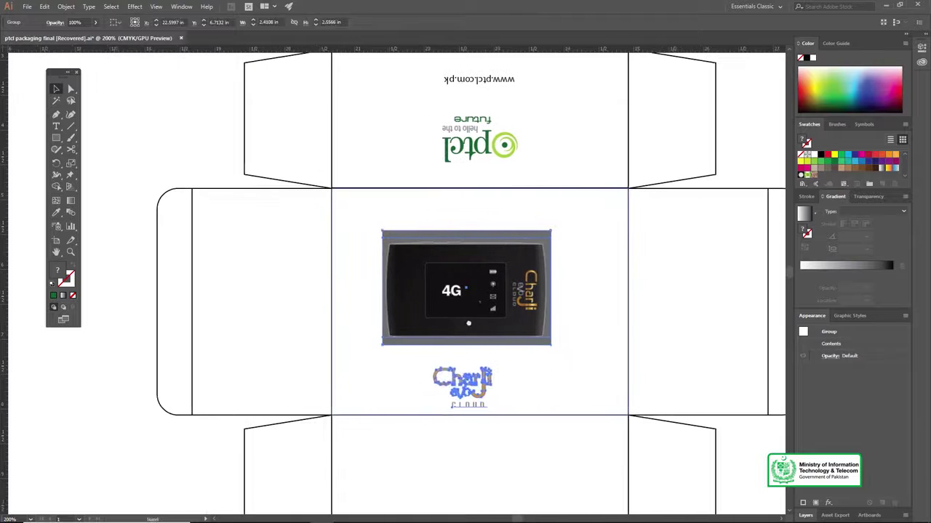
shift+click(616, 216)
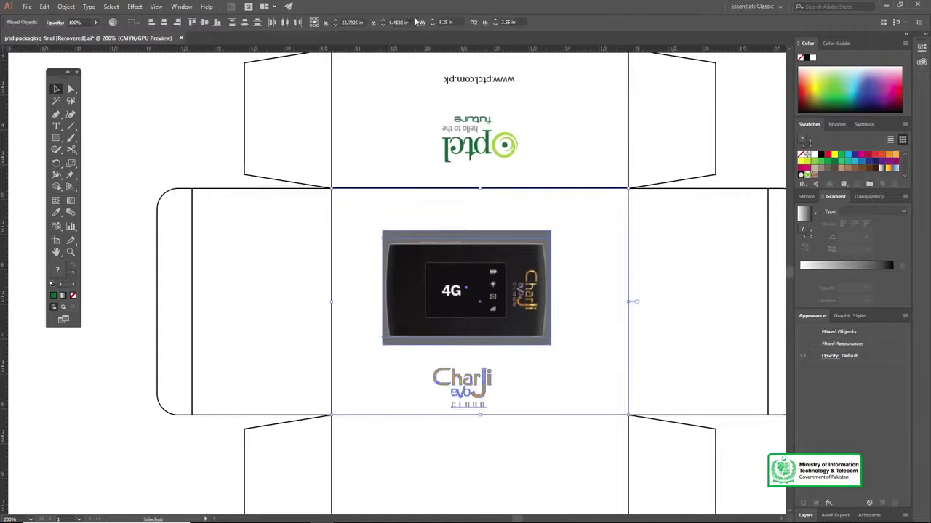
click(163, 23)
click(207, 23)
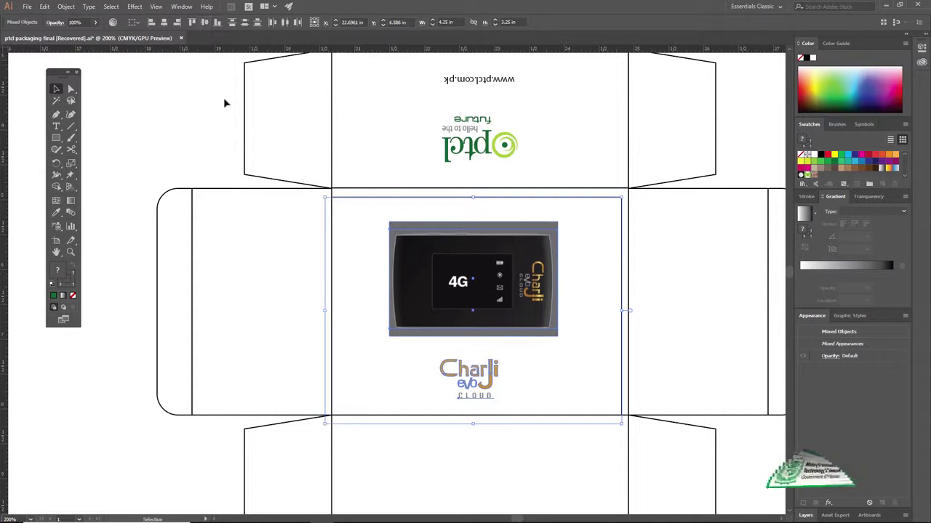
- Nudge the device picture group together with its panel right and up so the panel sits back on the dieline's central outline
key(Right)
key(Right)
key(Right)
key(Right)
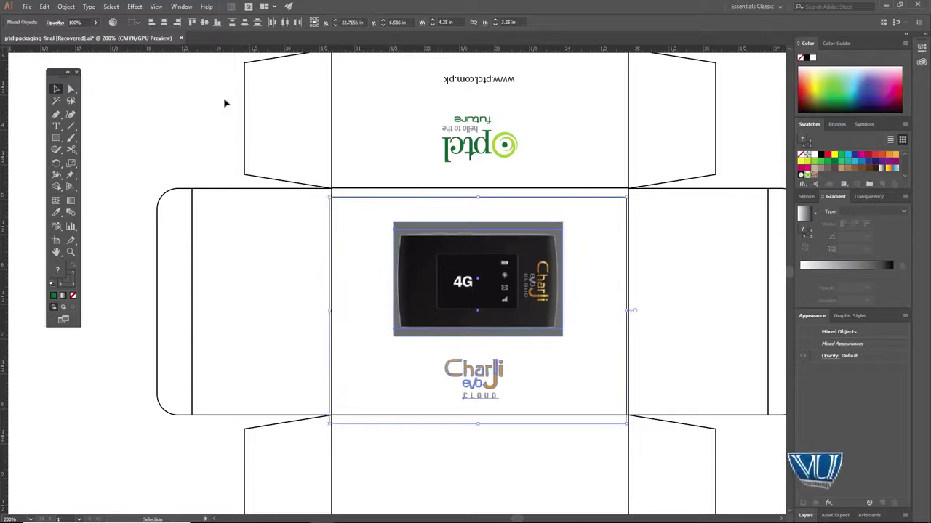
key(Up)
key(Up)
key(Up)
key(Up)
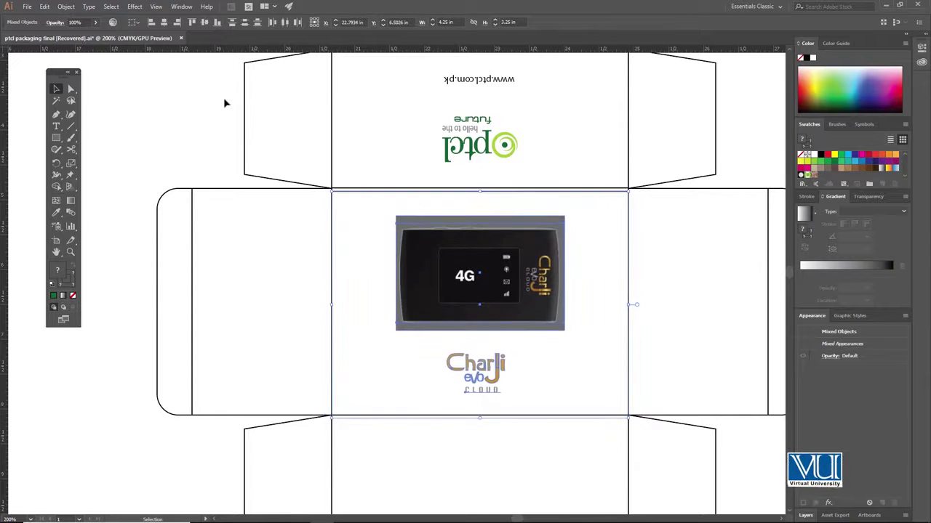
- Shift only the group of 4G device picture and Charji evo Cloud logo slightly down within the central panel
click(171, 116)
click(468, 323)
key(Down)
key(Down)
key(Down)
key(Down)
key(Down)
key(Down)
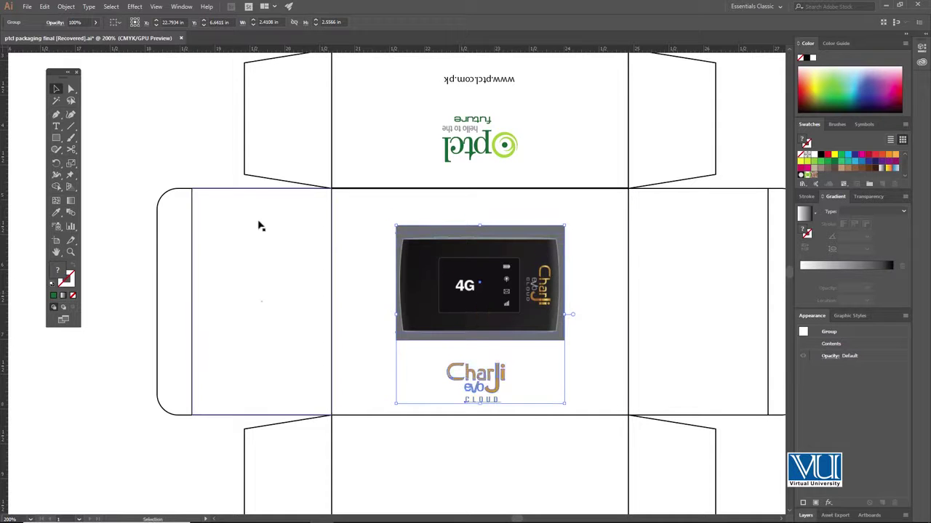
key(ctrl+1)
click(527, 192)
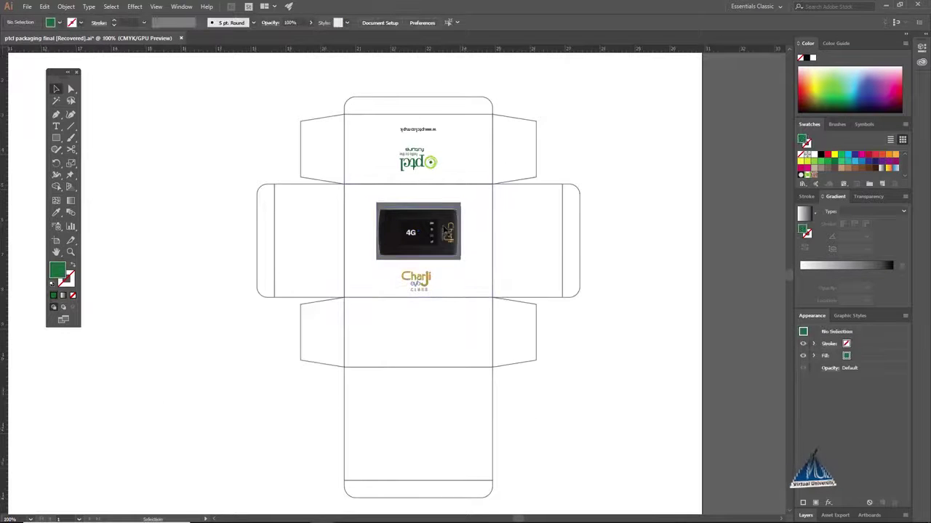
- Examine the artwork still lying beside the dieline, especially the vertical group of ptcl logo, app store badges and Ultra High Speed badge
drag(441, 226, 464, 217)
ctrl+alt+click(372, 269)
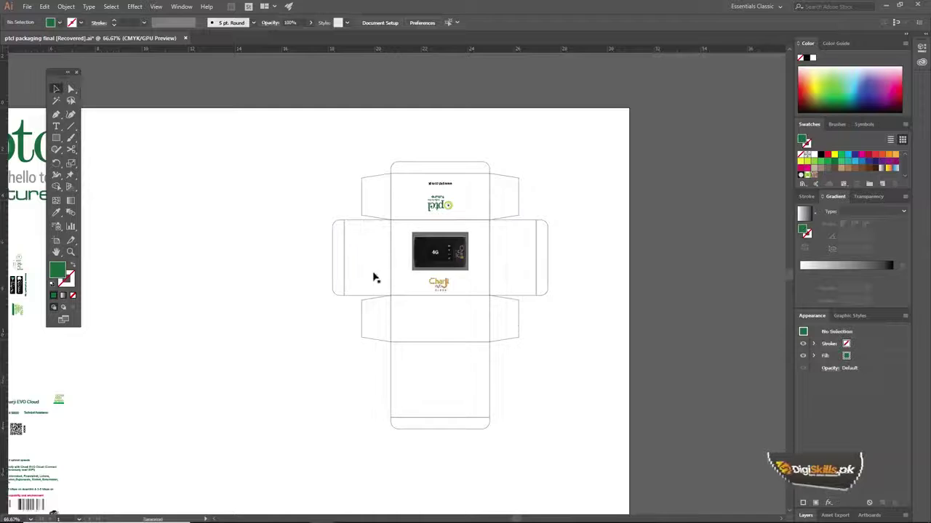
drag(301, 262, 477, 223)
drag(336, 241, 341, 239)
click(197, 242)
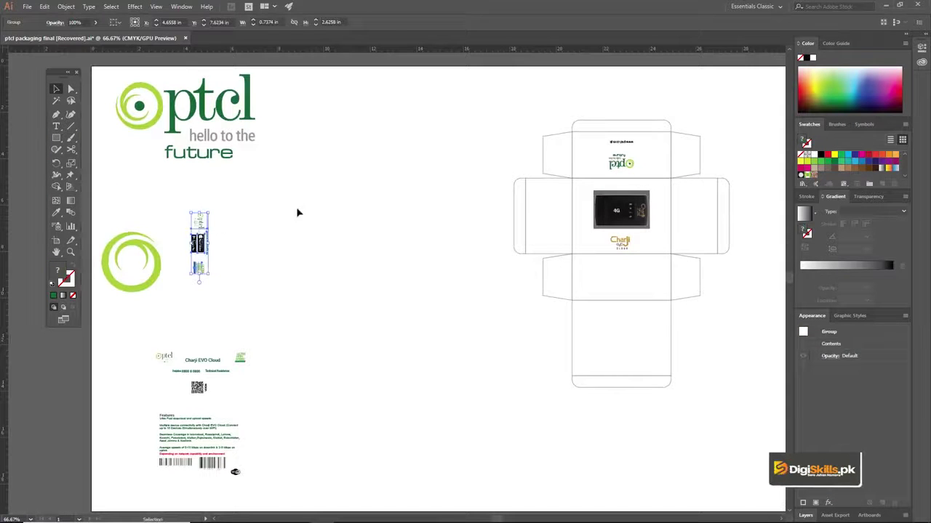
click(251, 207)
drag(176, 208, 324, 311)
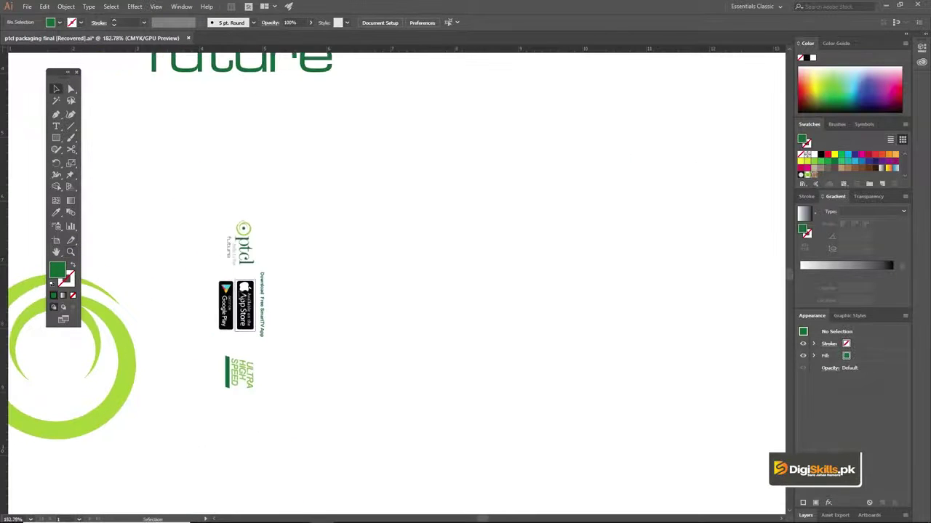
- Move the vertical group of ptcl logo, app store badges and Ultra High Speed badge onto the dieline's left side panel and bring it to front
click(230, 294)
drag(235, 302, 253, 259)
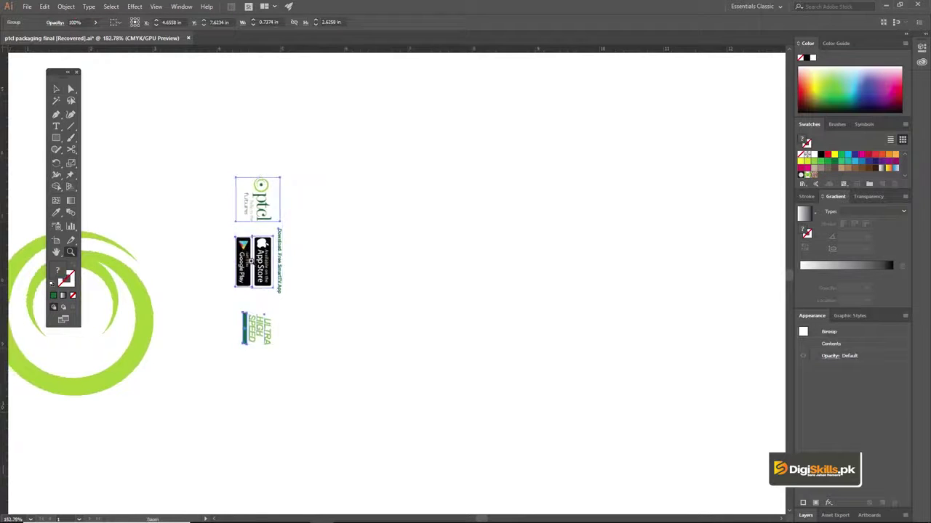
ctrl+click(253, 262)
drag(400, 269, 255, 260)
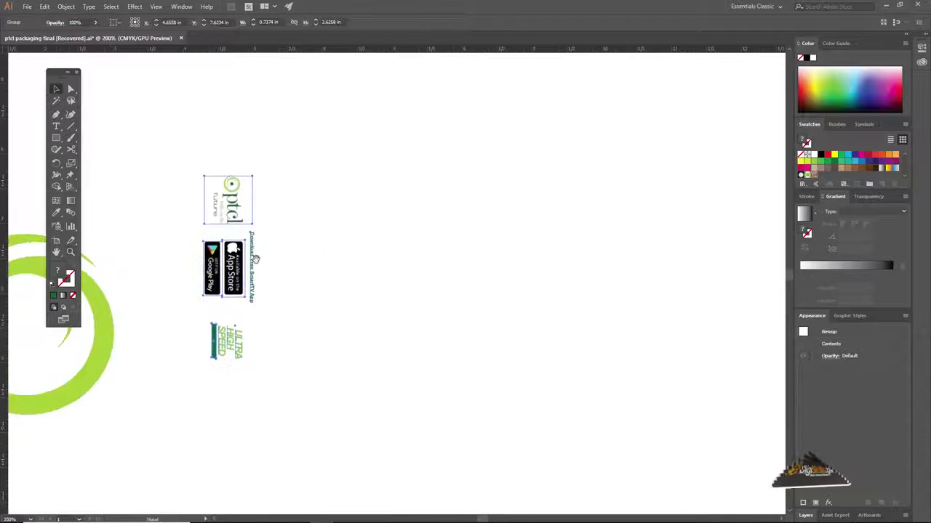
key(z)
alt+click(289, 276)
alt+click(292, 292)
key(v)
drag(436, 304, 664, 214)
right_click(664, 213)
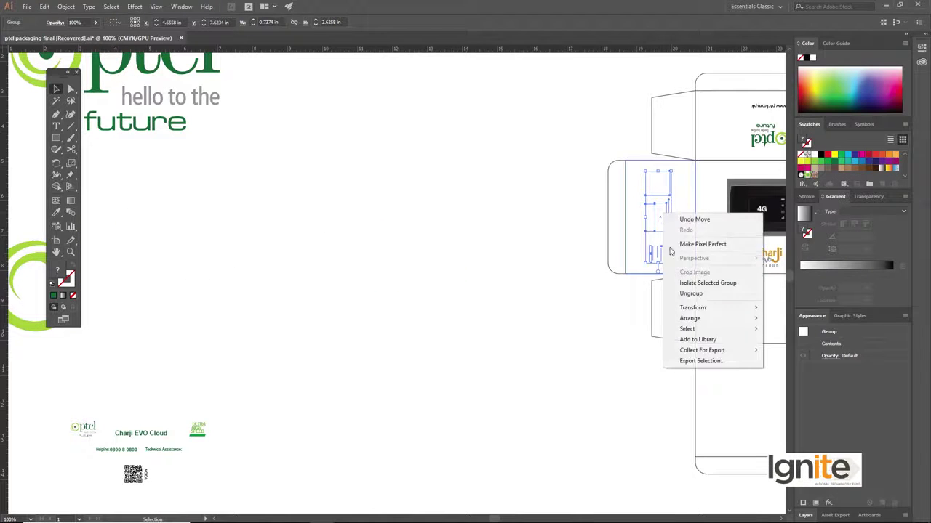
mouse_move(689, 320)
click(767, 320)
- Fine-tune the vertical logo and badge group's position with a slight downward nudge on the left side panel
drag(461, 231, 219, 252)
key(z)
click(389, 250)
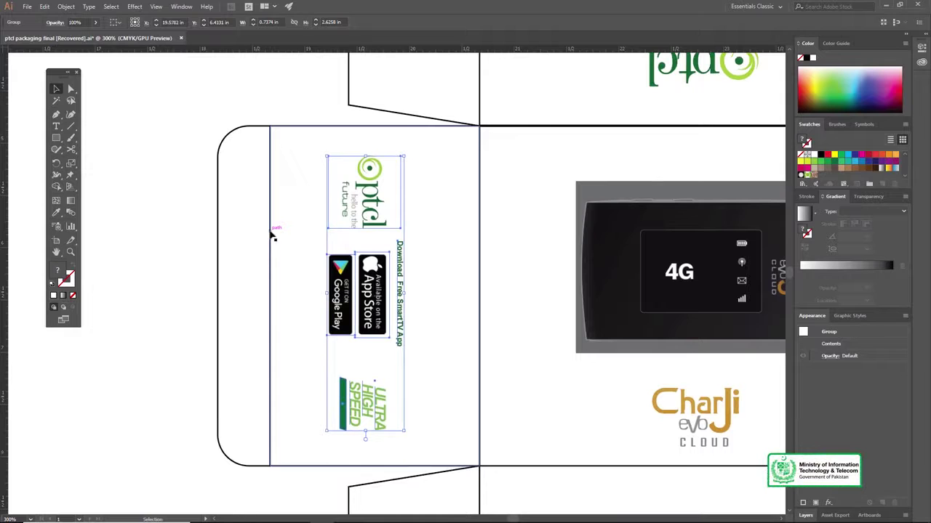
key(Left)
key(Down)
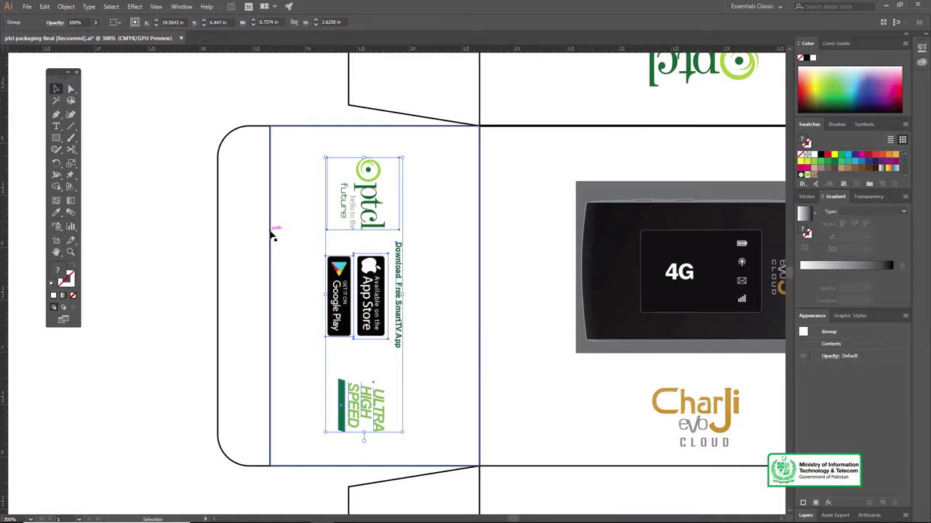
key(Right)
alt+click(519, 319)
alt+click(519, 319)
alt+click(431, 288)
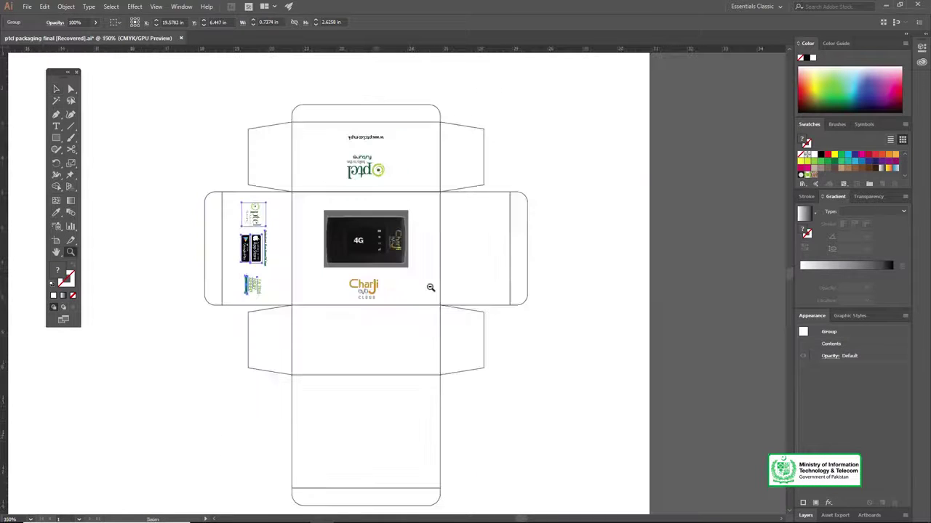
- Move the group of Features text, barcodes and WiFi logo onto the dieline's lowest large panel and bring it to front
drag(403, 281, 498, 254)
drag(224, 261, 385, 257)
mouse_move(201, 251)
mouse_down()
mouse_move(357, 243)
mouse_move(323, 239)
mouse_up()
scroll(323, 238, down, 4)
scroll(318, 316, right, 2)
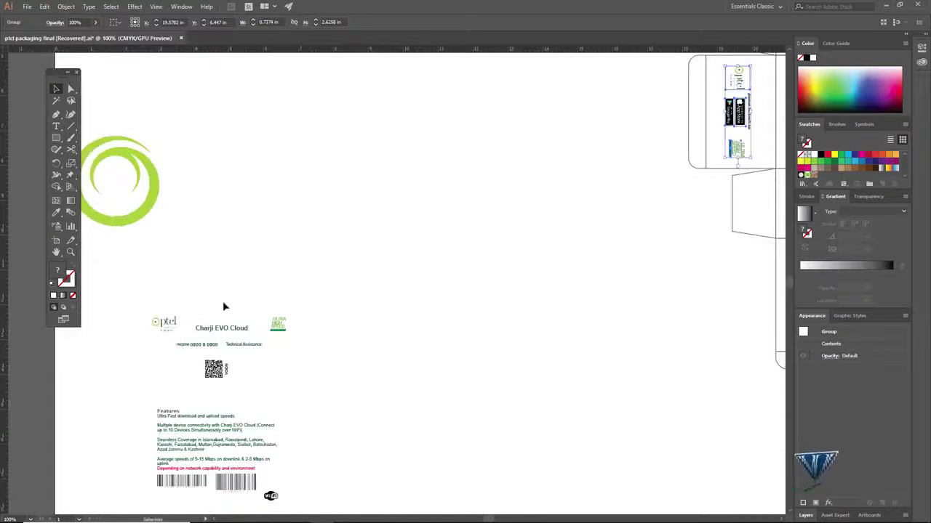
click(223, 303)
click(226, 441)
drag(409, 361, 339, 362)
drag(163, 442, 459, 326)
drag(458, 326, 552, 341)
right_click(238, 366)
mouse_move(264, 468)
click(367, 468)
- Check up close how the Features text, barcodes and WiFi logo sit within the lowest large panel
key(z)
click(539, 338)
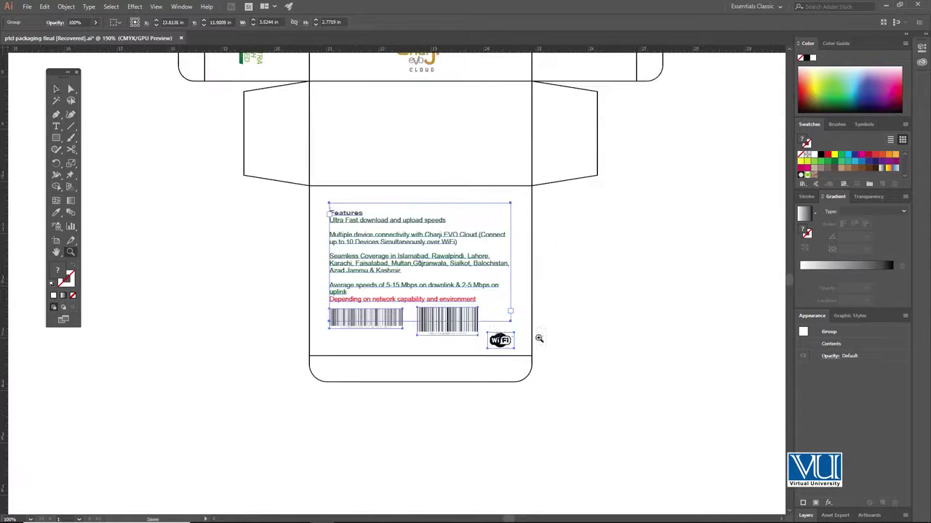
click(455, 320)
key(v)
drag(320, 218, 467, 320)
key(z)
click(438, 318)
key(v)
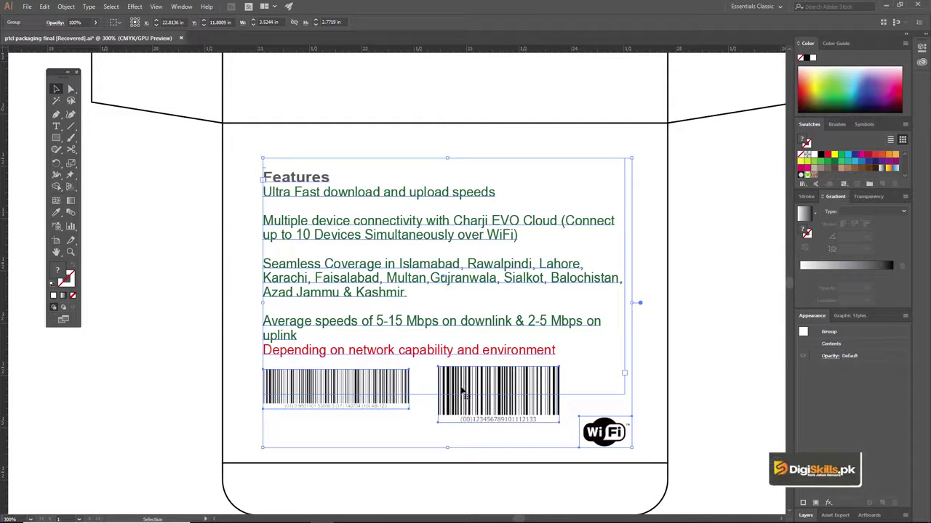
key(ctrl+minus)
key(ctrl+shift+a)
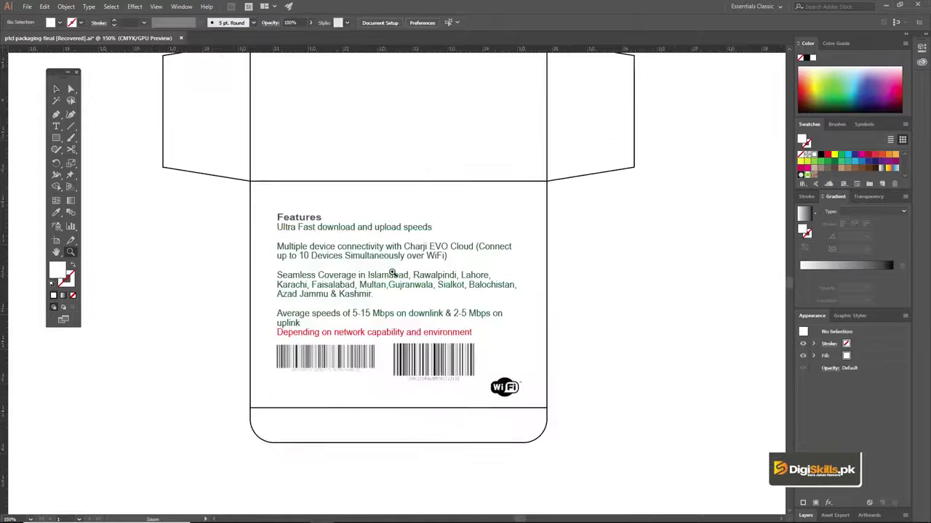
- Examine the leftover Charji EVO Cloud title, logos, helpline texts and QR code beside the dieline
drag(399, 254, 521, 275)
alt+click(403, 242)
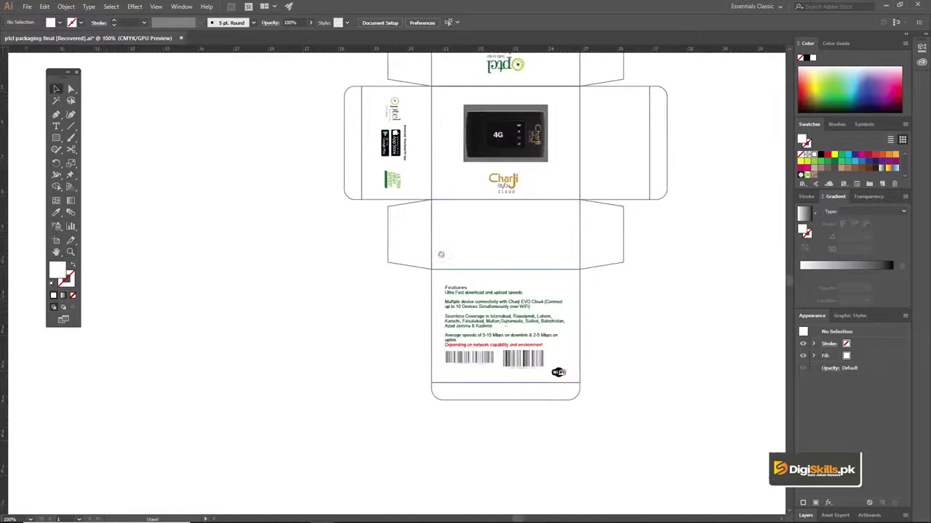
alt+click(351, 289)
key(v)
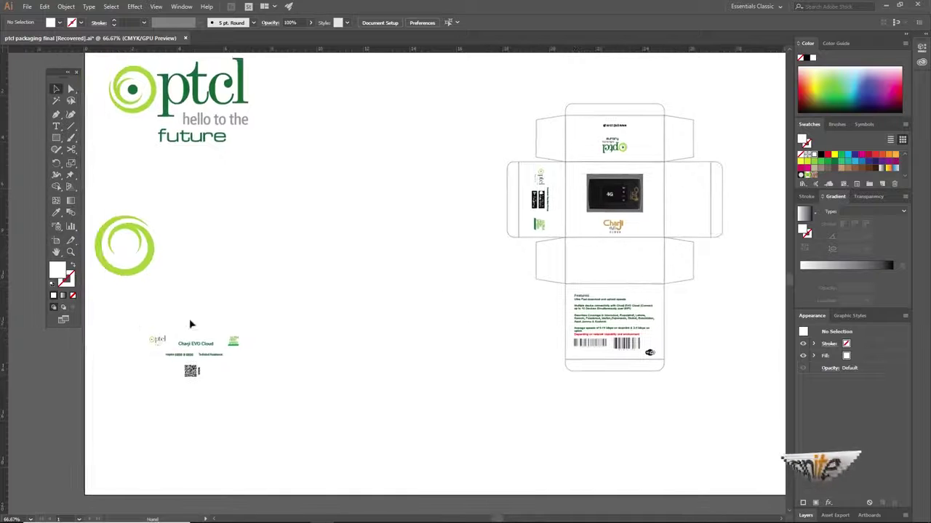
click(199, 348)
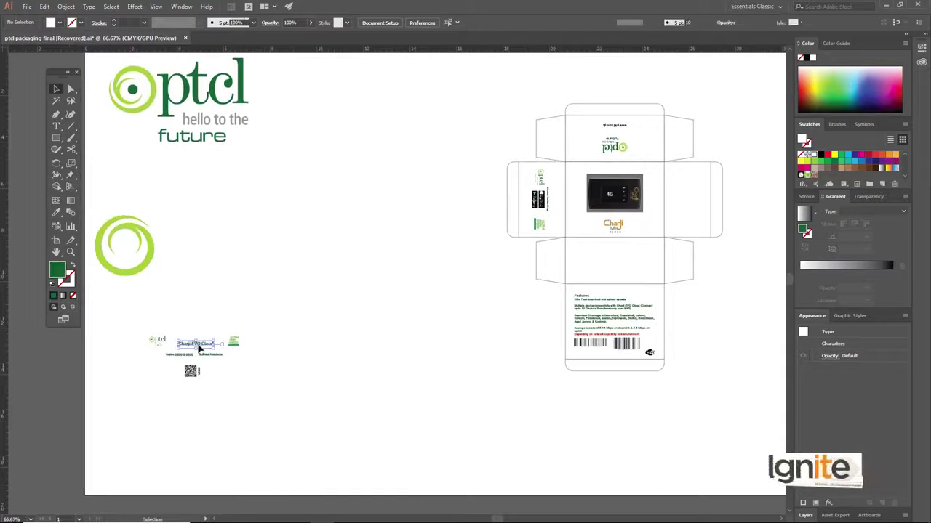
click(191, 327)
key(z)
click(196, 360)
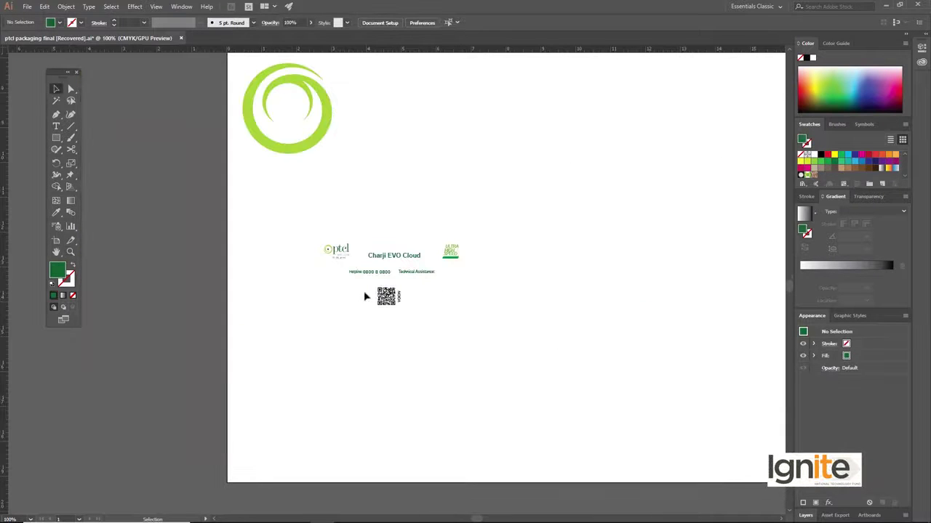
- Move the QR code group onto the dieline's lower left tapered flap and bring it to front
drag(385, 298, 693, 204)
key(space)
drag(649, 225, 320, 318)
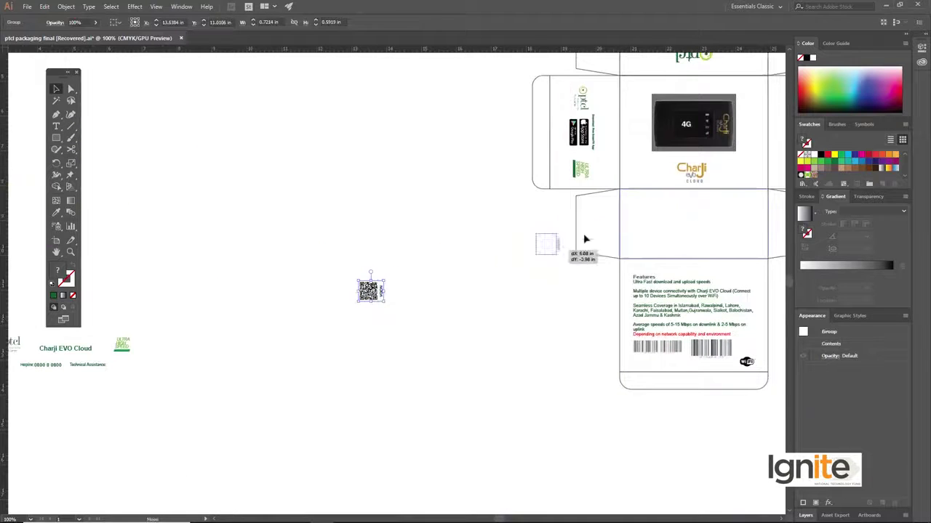
drag(601, 232, 600, 231)
right_click(601, 231)
mouse_move(629, 332)
click(734, 333)
- Shift the QR code slightly up to fine-tune its place on the lower left tapered flap
drag(545, 262, 381, 305)
key(ctrl+space)
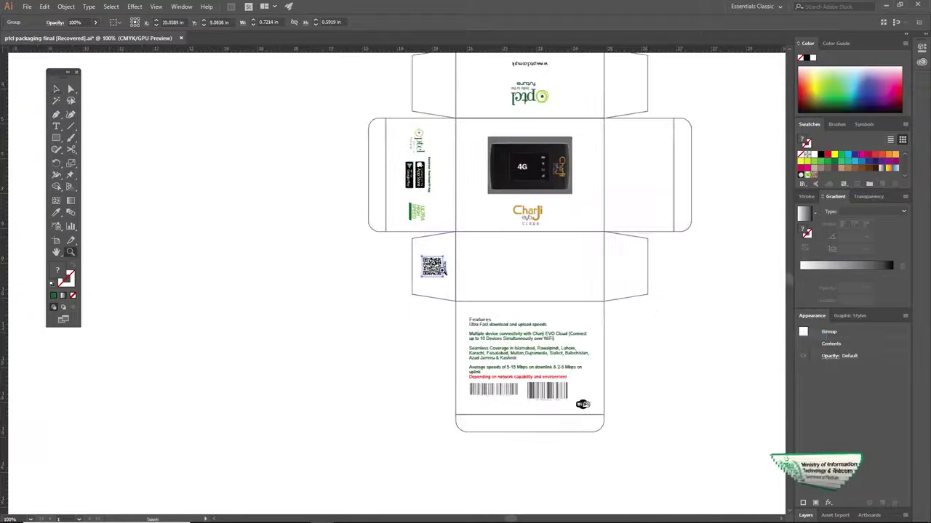
click(447, 274)
click(397, 287)
key(z)
click(392, 286)
mouse_move(387, 278)
mouse_down()
mouse_move(394, 300)
mouse_move(388, 269)
mouse_up()
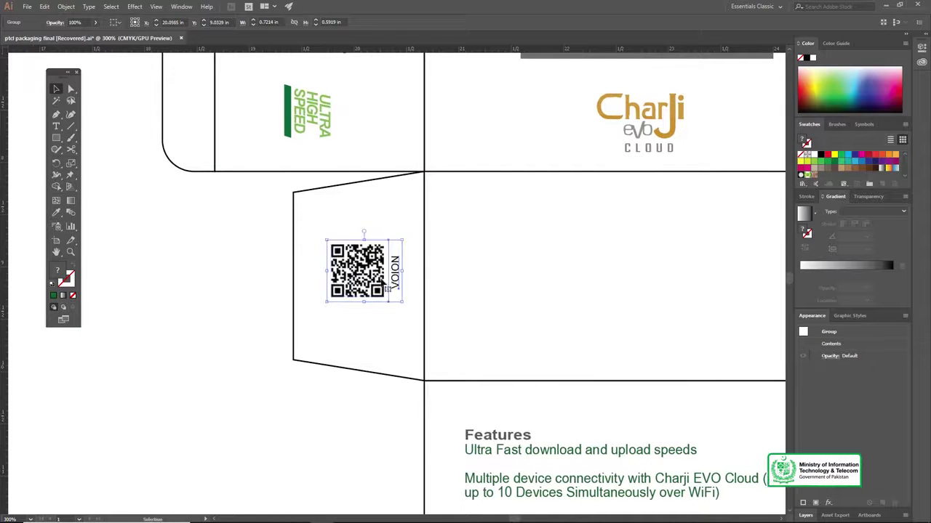
- Move the small ptcl logo, Charji EVO Cloud title, helpline texts and Ultra High Speed badge closer to the dieline and bring them to front
key(z)
alt+click(386, 285)
alt+click(406, 288)
alt+click(439, 289)
alt+click(407, 277)
key(v)
scroll(412, 279, left, 10)
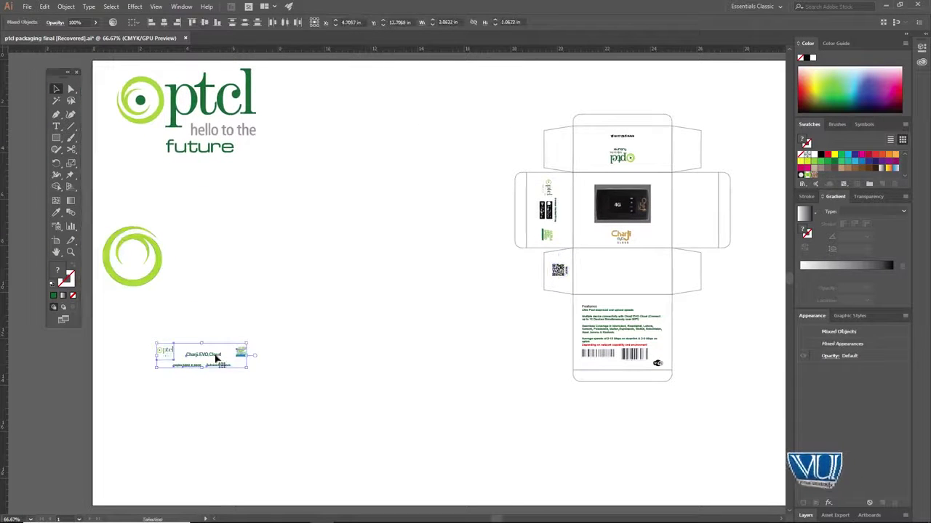
drag(435, 317, 503, 299)
right_click(458, 311)
mouse_move(544, 403)
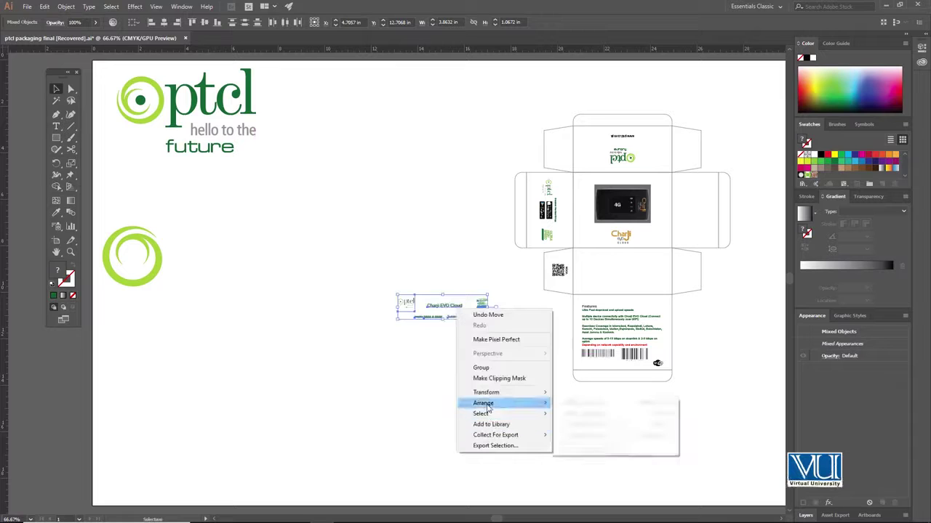
click(581, 403)
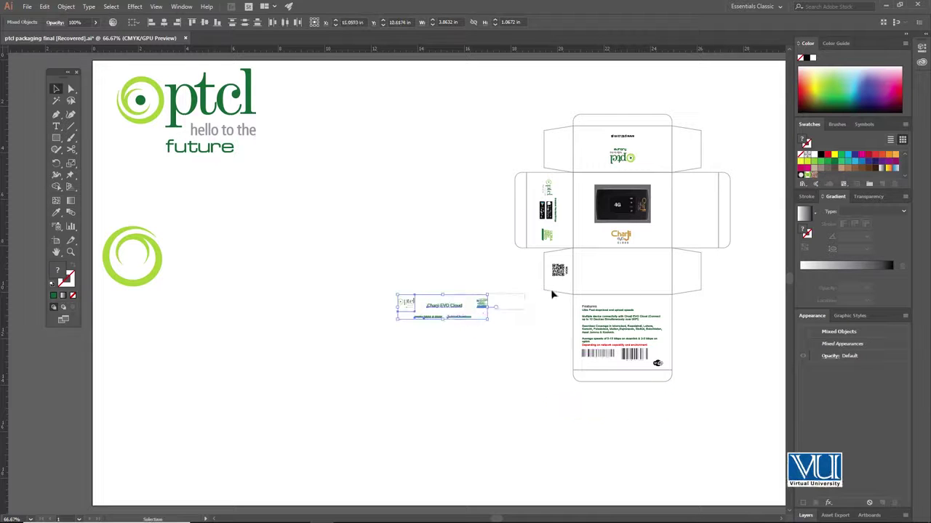
- Group the Charji EVO Cloud title with its logos and helpline texts and place it on the empty panel below the central panel
click(451, 308)
click(382, 272)
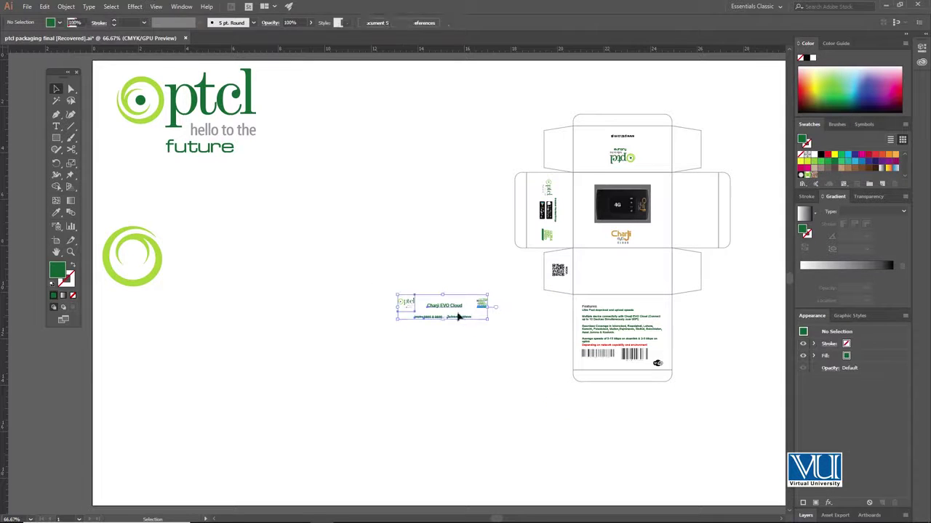
click(458, 317)
click(570, 288)
ctrl+click(451, 317)
ctrl+click(452, 316)
drag(337, 227, 317, 323)
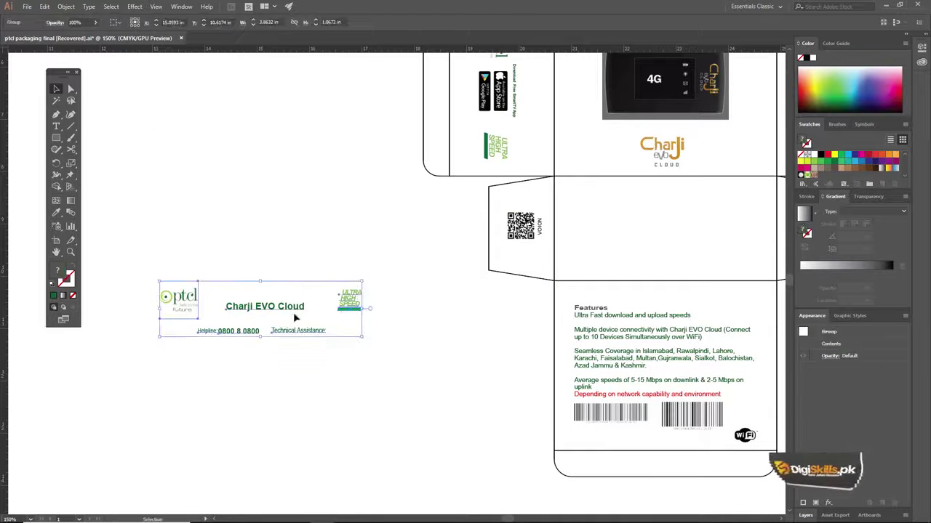
drag(276, 309, 547, 269)
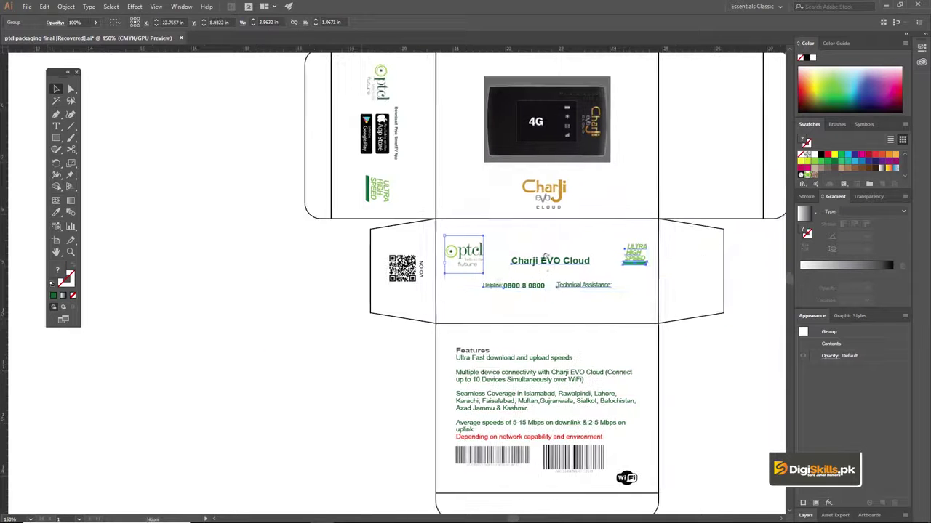
- Move the Charji EVO Cloud title group slightly down to center it vertically on its panel
key(ctrl+plus)
drag(466, 242, 489, 277)
ctrl+alt+click(441, 270)
drag(409, 256, 487, 325)
key(ctrl+minus)
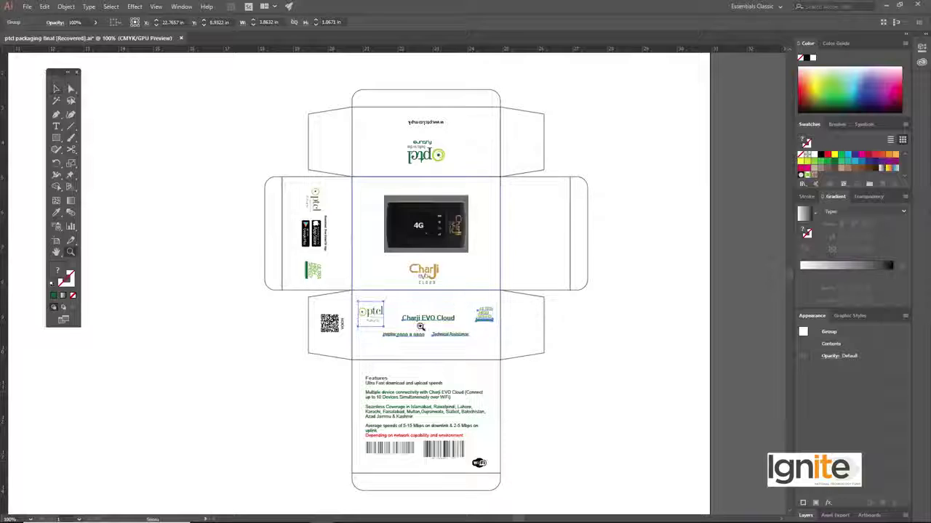
click(419, 327)
click(428, 287)
drag(391, 253, 419, 308)
alt+click(391, 287)
alt+click(391, 285)
alt+click(392, 285)
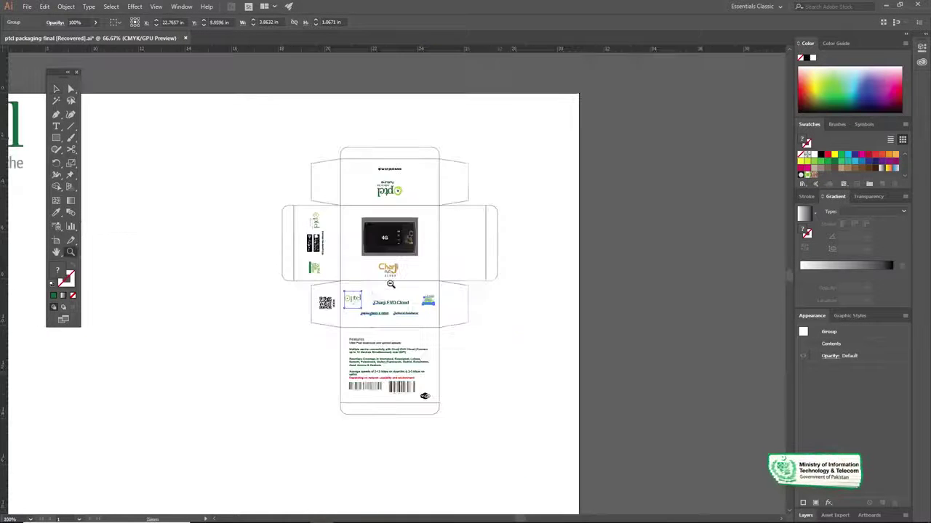
- Move the loose green ptcl swirl across the artboard to just beside the dieline's left flap
alt+click(365, 297)
drag(273, 245, 438, 239)
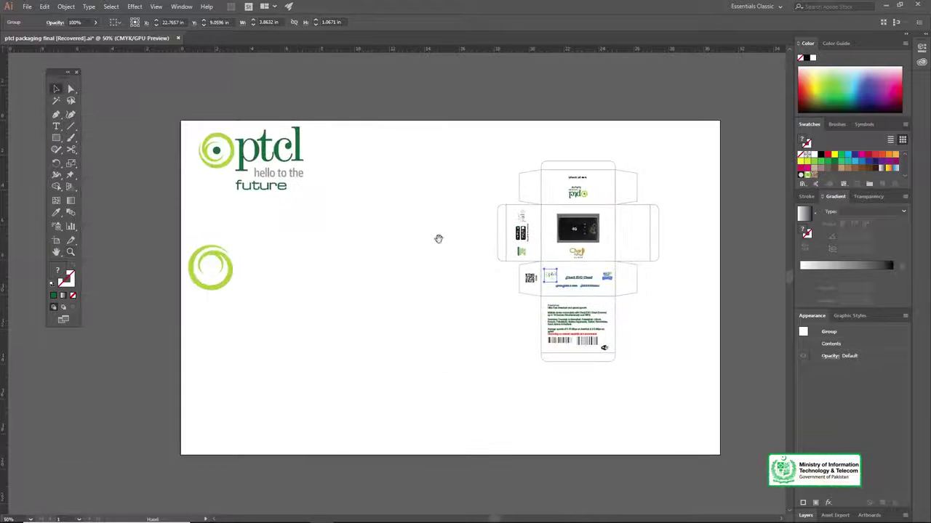
click(216, 235)
click(232, 274)
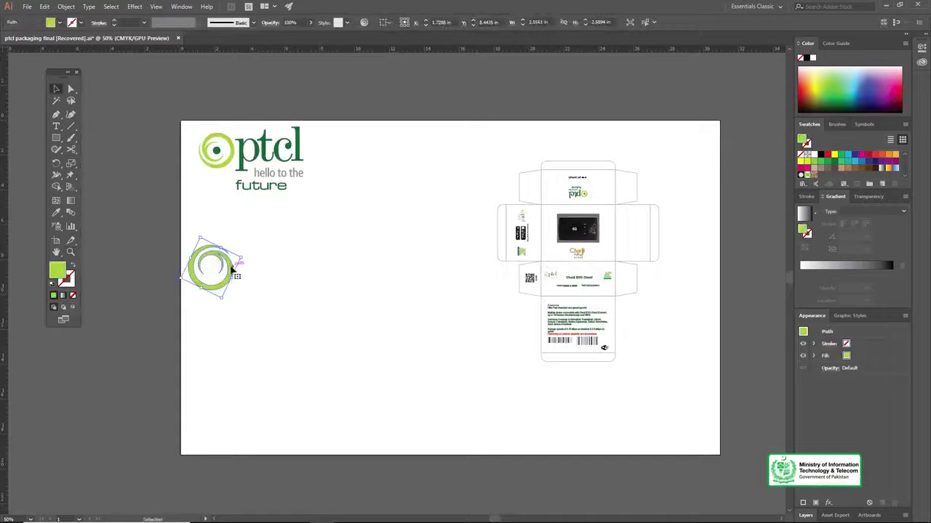
drag(452, 235, 328, 255)
drag(82, 176, 208, 187)
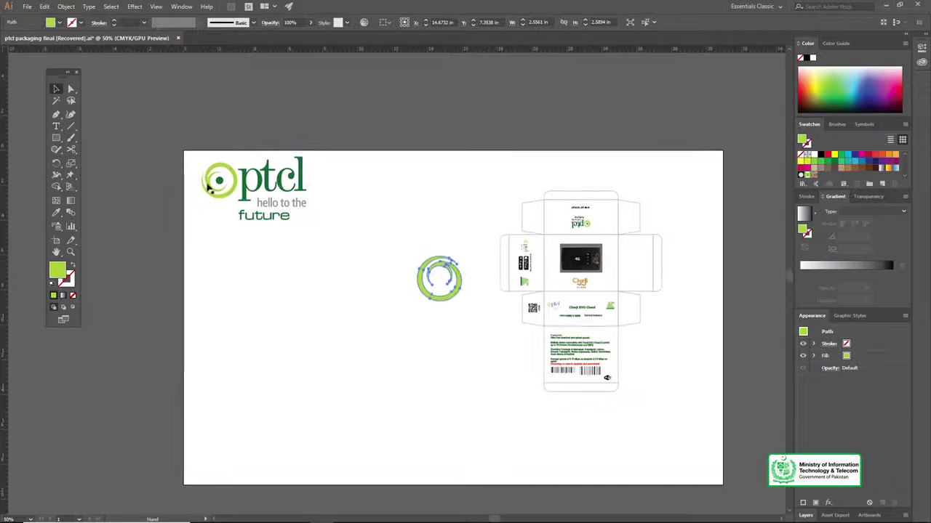
- Move the green swirl onto the central panel over the device photo and bring it to front
drag(454, 266, 496, 251)
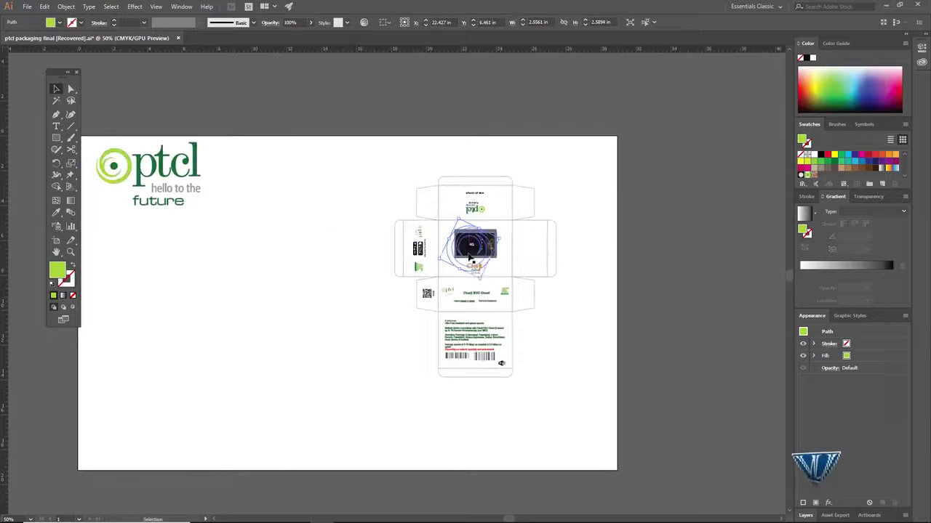
right_click(471, 274)
mouse_move(544, 409)
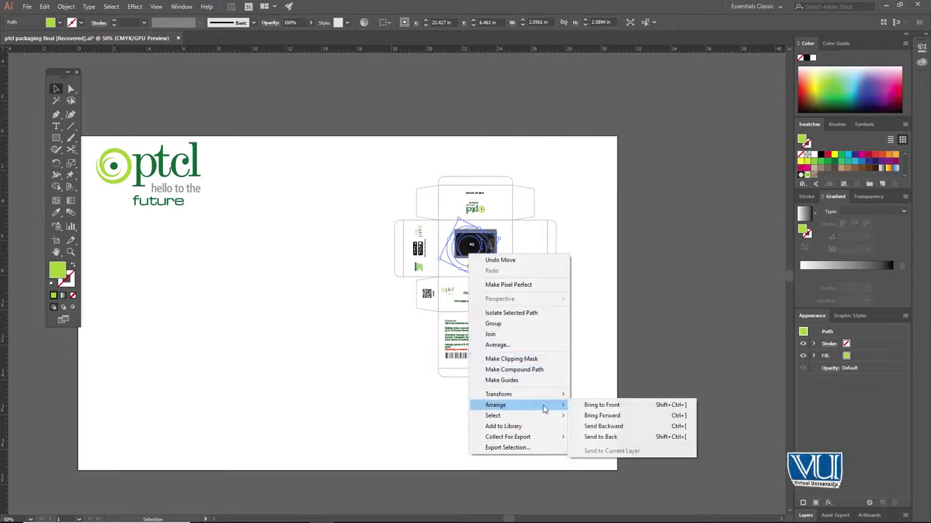
click(583, 410)
- Enlarge the green swirl around the device photo to about 4.27 × 4.41 in, overlapping the central panel's upper and lower edges
key(z)
click(478, 271)
click(412, 260)
click(397, 266)
click(376, 289)
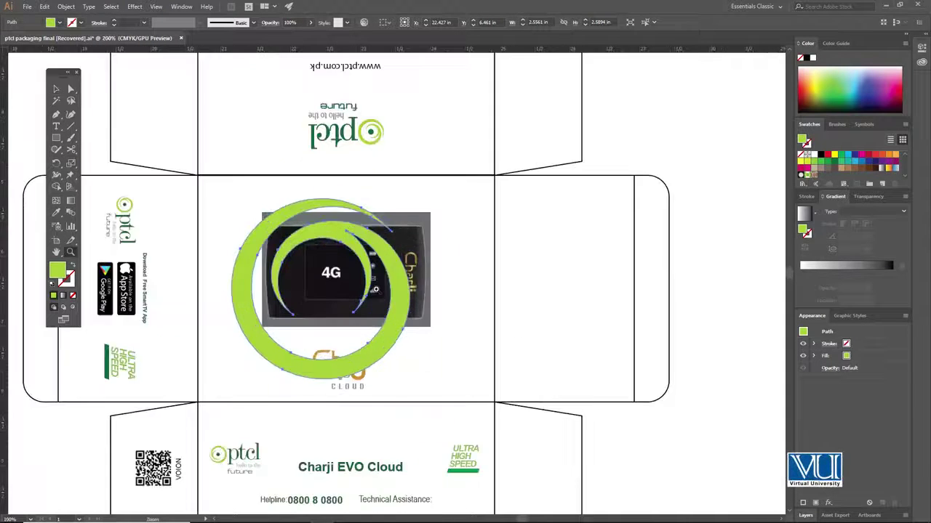
drag(376, 289, 400, 284)
key(v)
drag(468, 239, 612, 273)
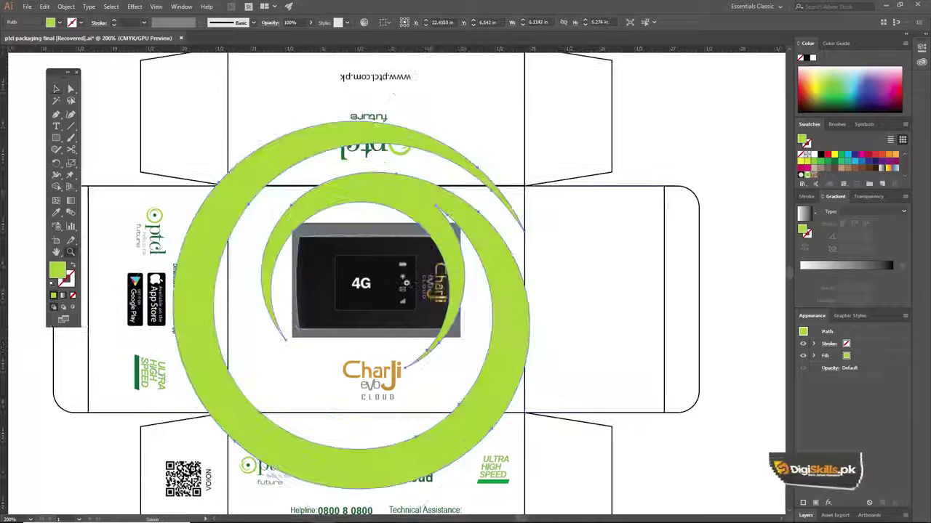
key(ctrl+minus)
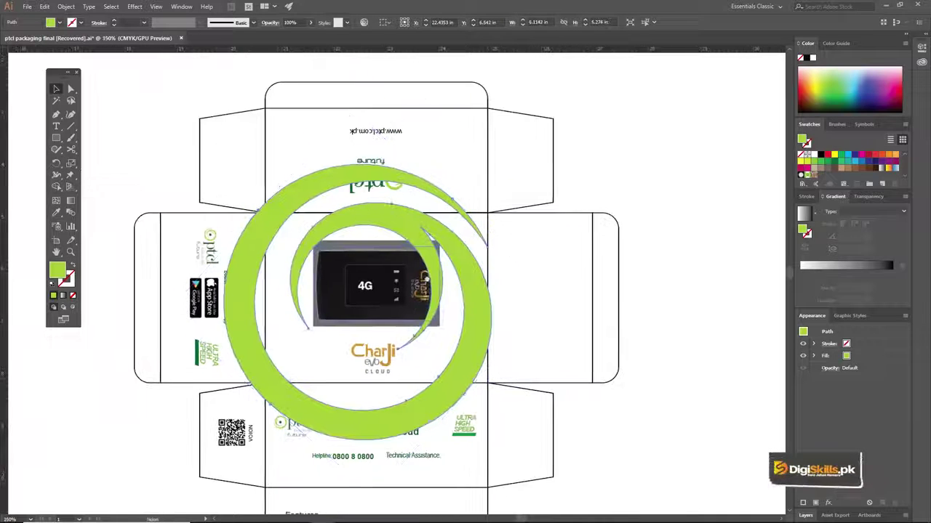
drag(555, 292, 541, 290)
drag(436, 249, 451, 255)
drag(357, 136, 368, 209)
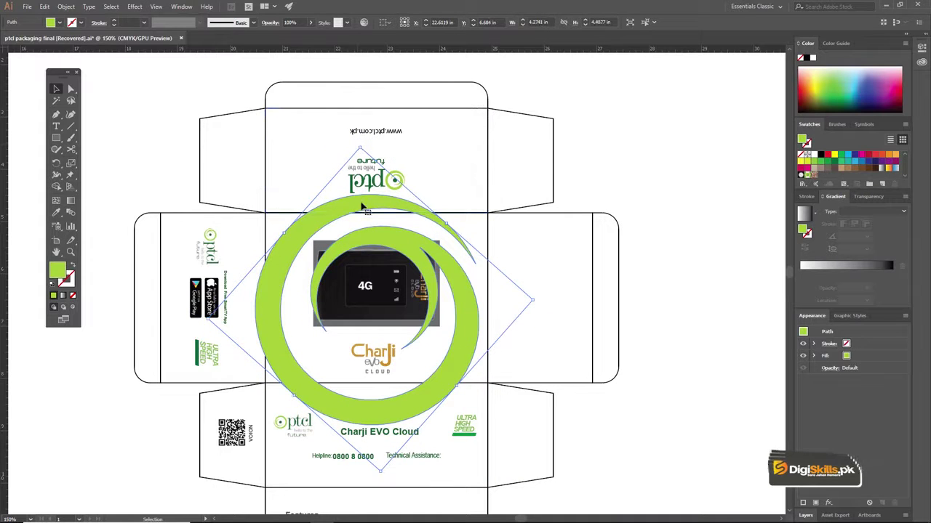
- Fine-tune the swirl's size to about 4.2 × 4.32 in so it nearly spans the central panel's width
scroll(366, 204, down, 1)
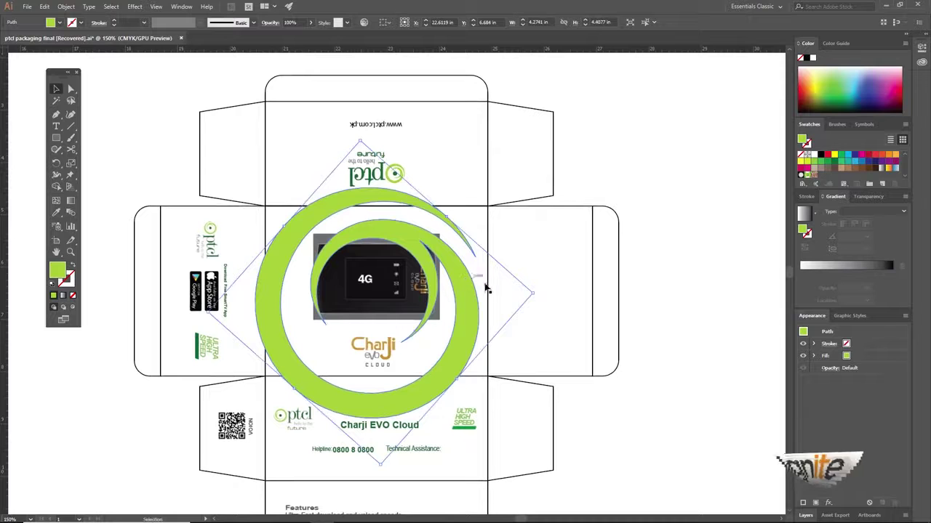
drag(532, 293, 539, 297)
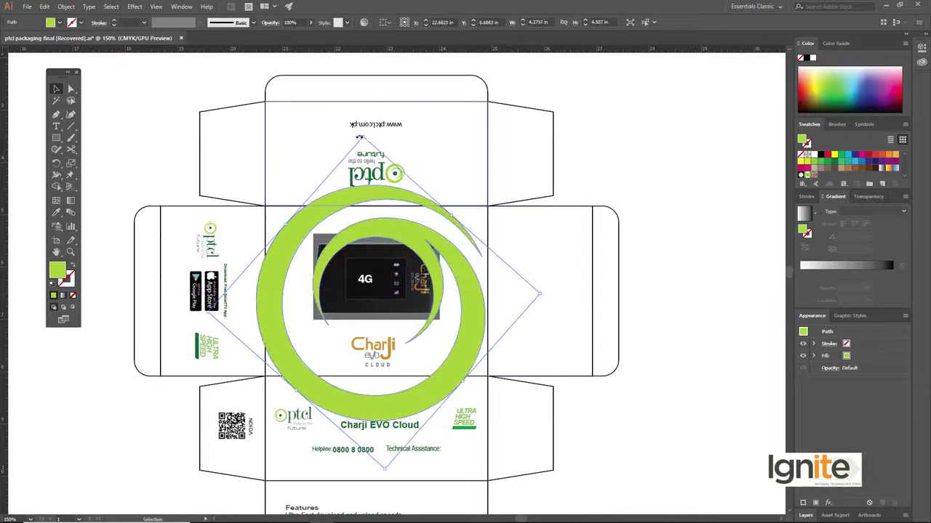
drag(364, 136, 363, 143)
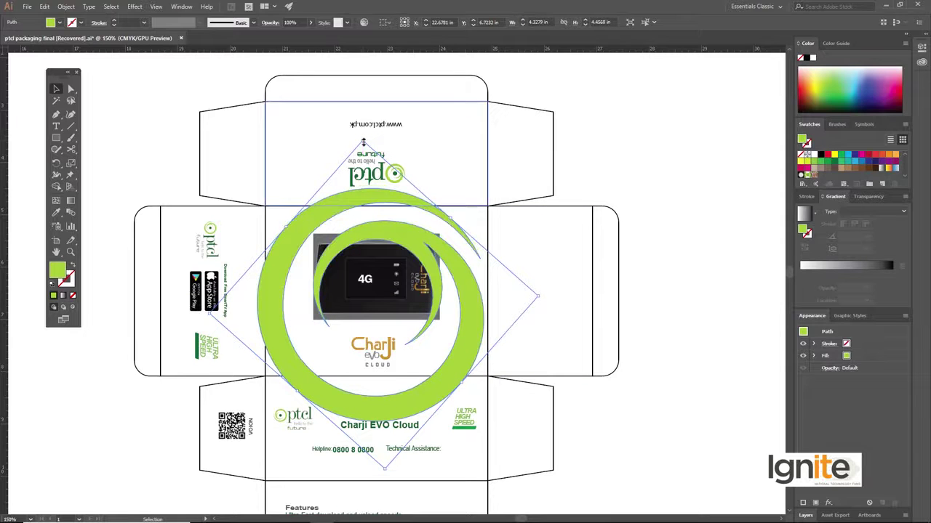
scroll(356, 218, down, 1)
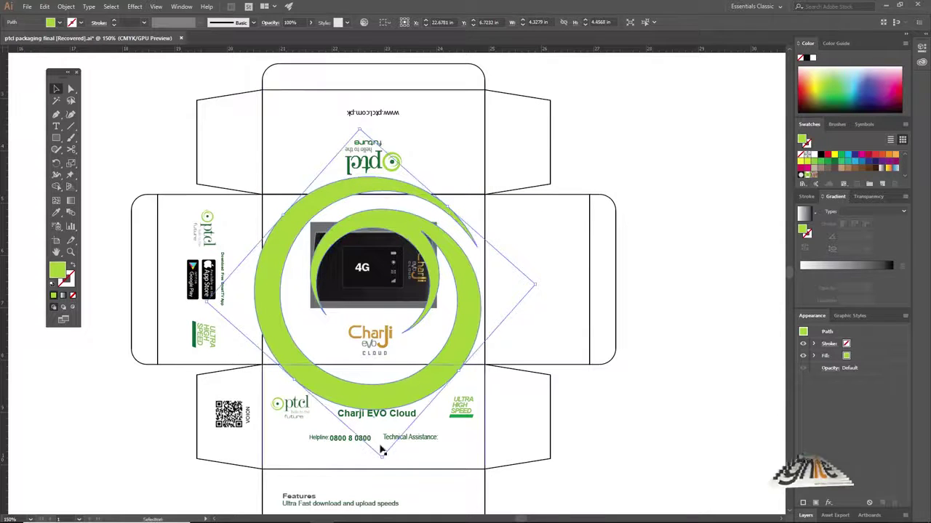
drag(382, 456, 384, 447)
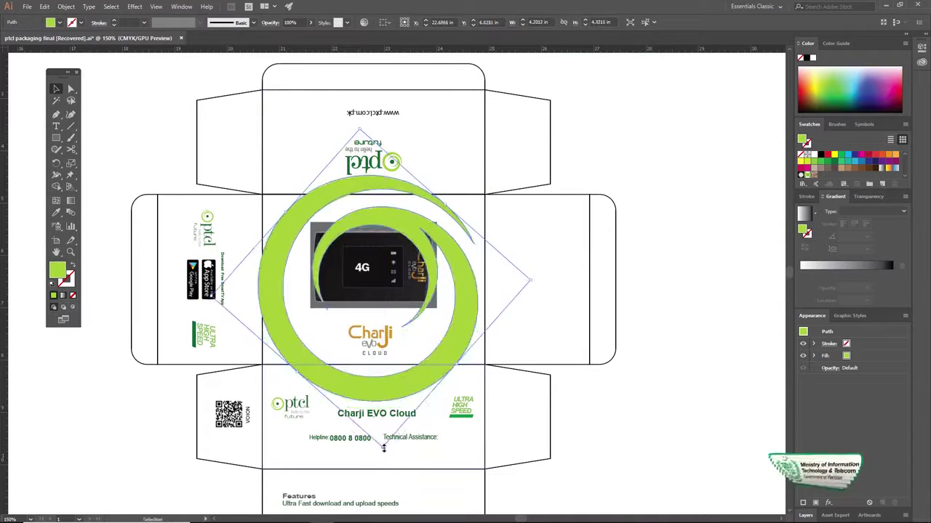
drag(354, 372, 354, 375)
- Draw an 8.25 × 3.25 in rectangle over the central panel and both side panels and make it the swirl's clipping mask
click(55, 138)
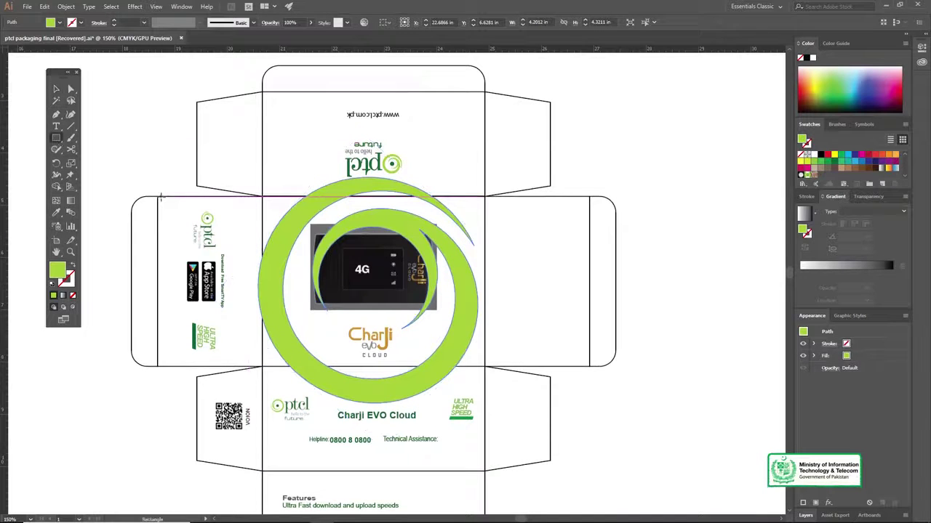
drag(157, 195, 589, 366)
key(v)
shift+click(360, 188)
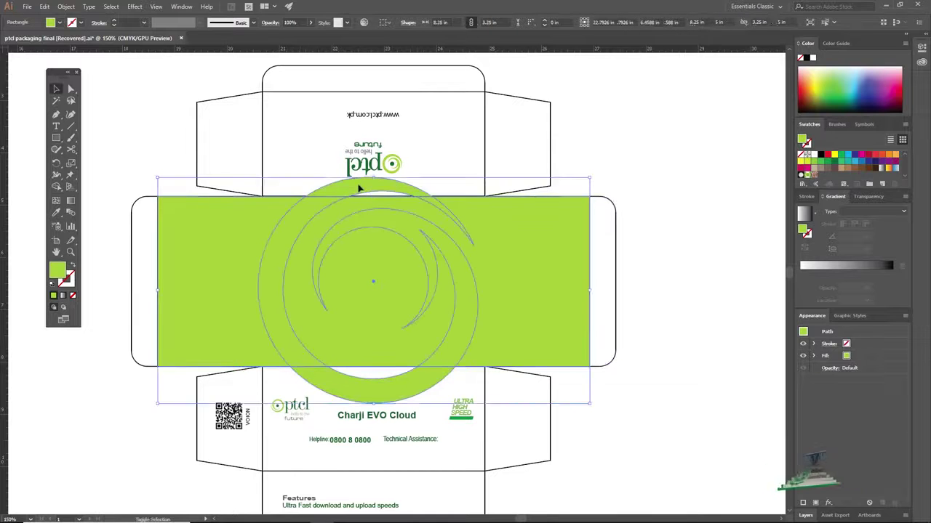
right_click(358, 235)
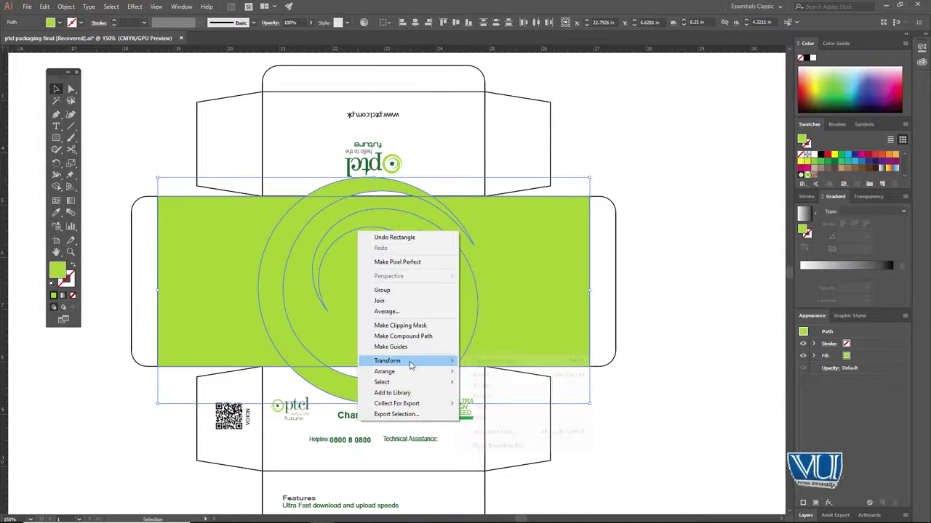
click(404, 326)
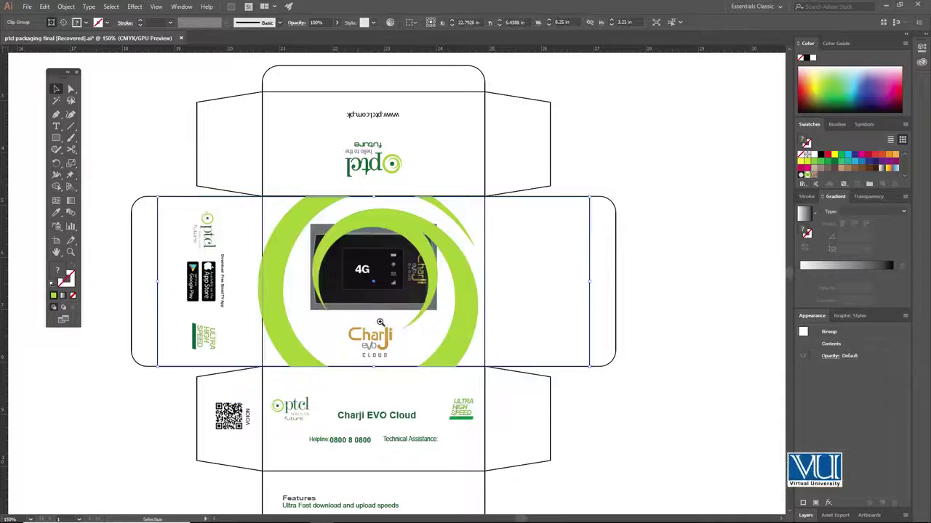
- Bring the group of the 4G device photo and Charji EVO Cloud logo in front of the clipped swirl
click(379, 322)
click(375, 271)
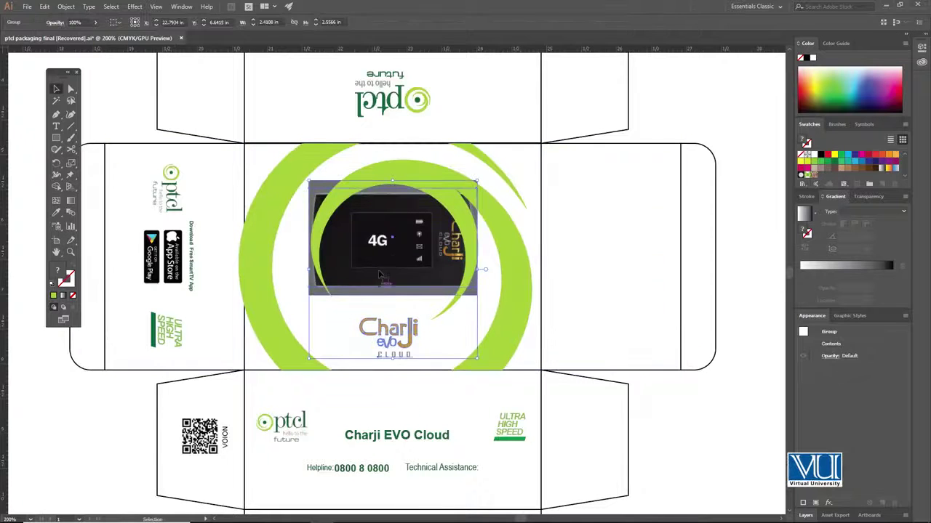
right_click(379, 274)
mouse_move(404, 373)
click(524, 373)
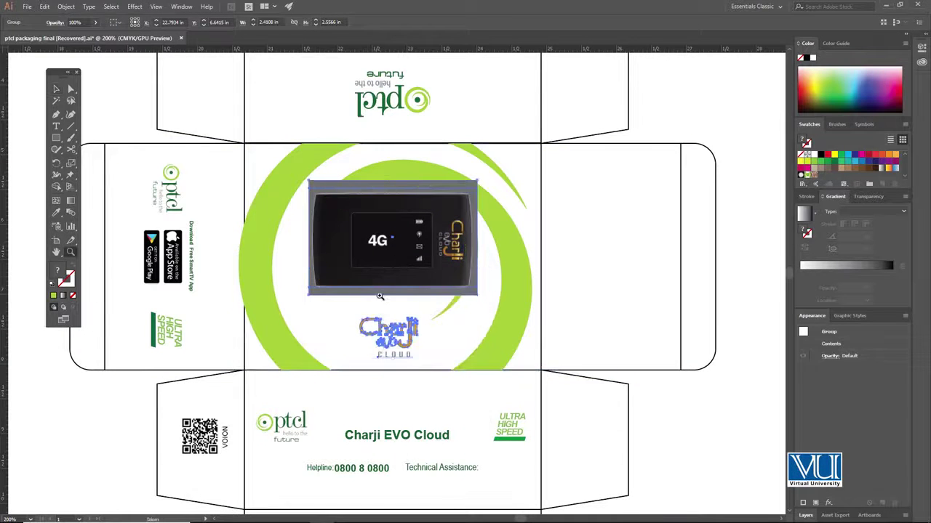
- Isolate the clipped swirl, widen it slightly past the central panel's right fold, and leave isolation mode
alt+click(375, 290)
key(v)
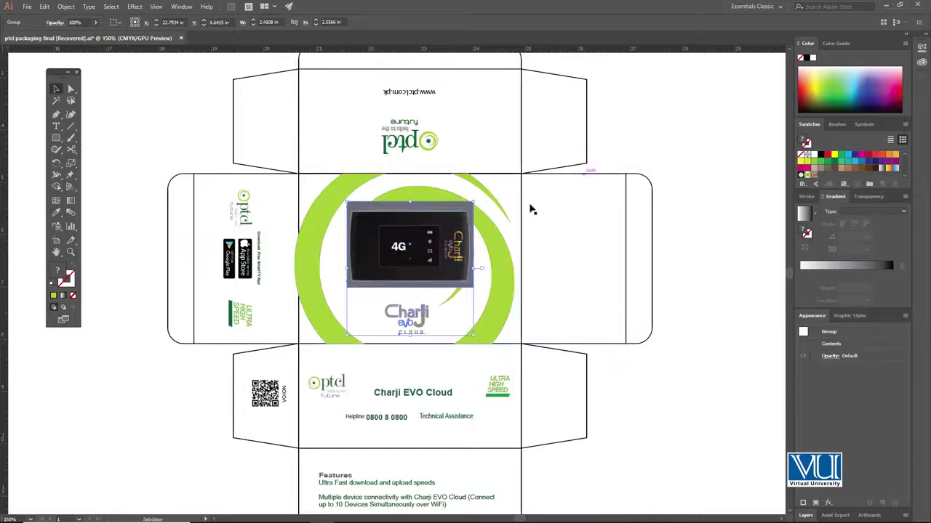
double_click(510, 254)
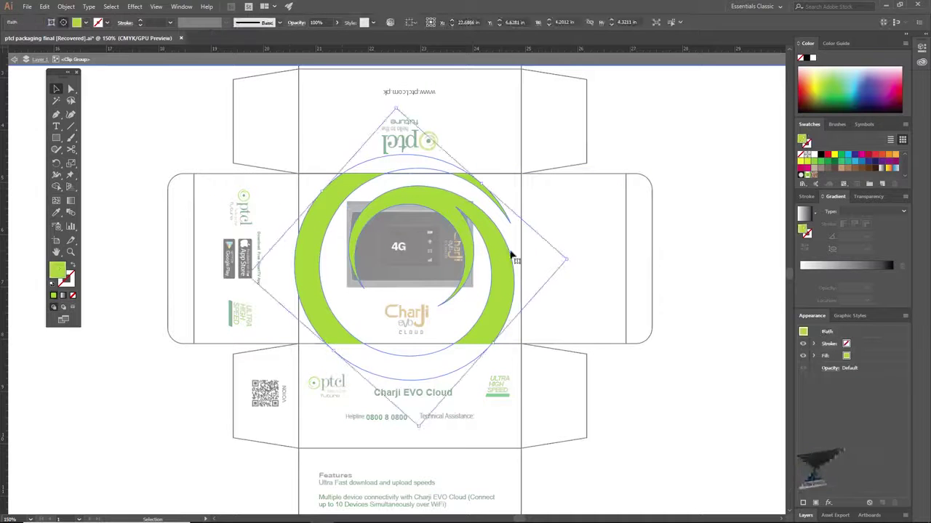
drag(567, 260, 580, 260)
double_click(644, 153)
- Examine the whole box dieline with the clipped swirl on the central panel
key(z)
alt+click(424, 274)
key(v)
drag(388, 307, 395, 276)
key(z)
alt+click(390, 287)
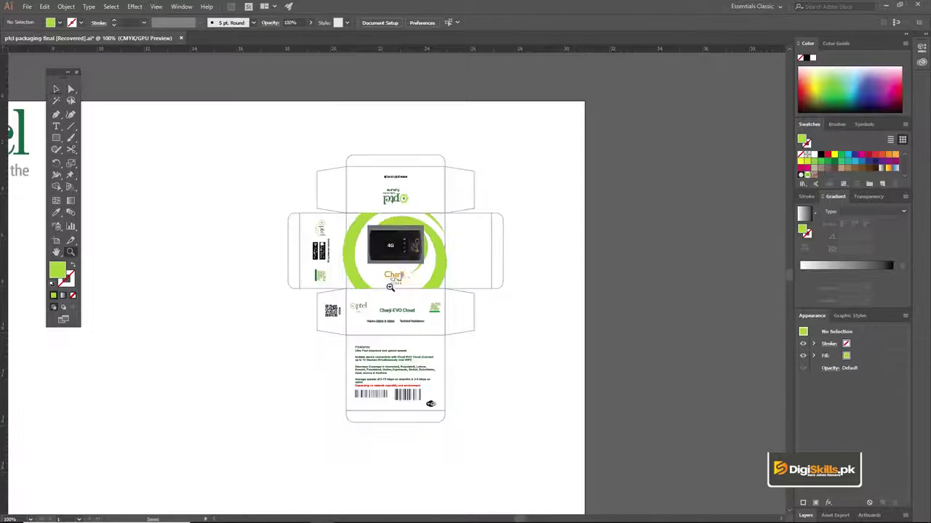
key(ctrl+plus)
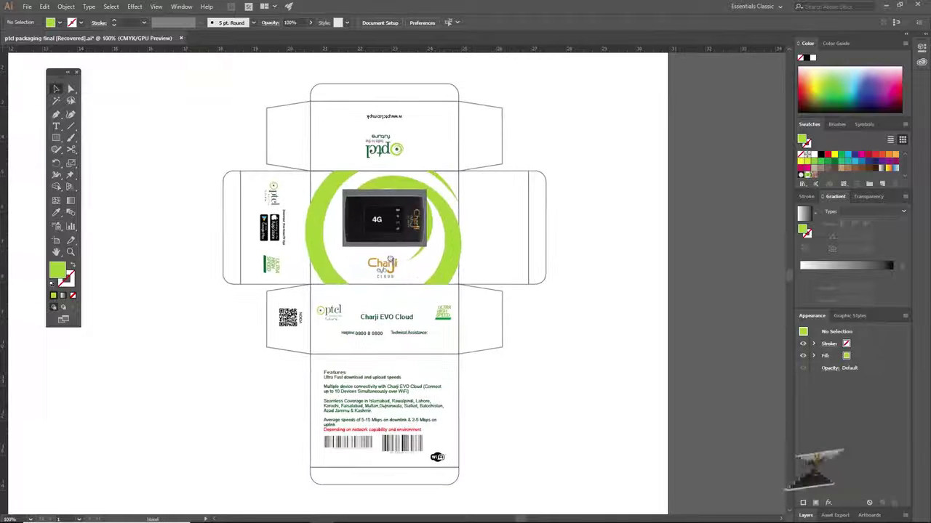